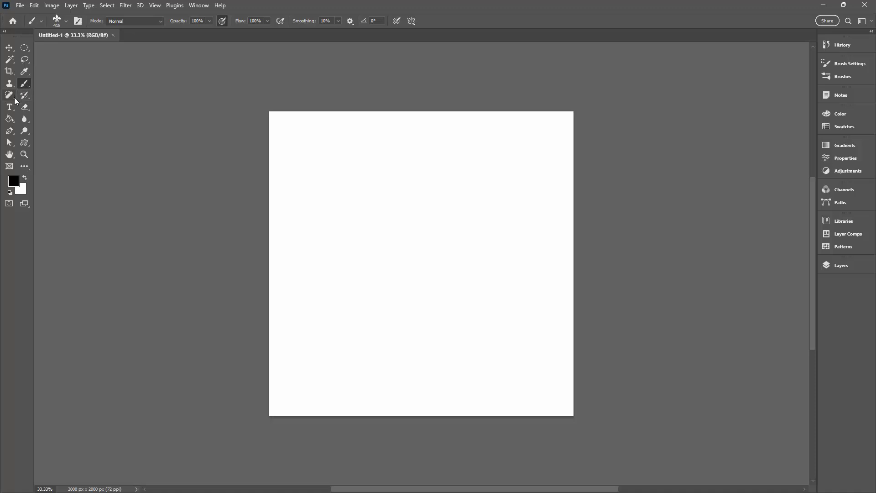
pyautogui.click(26, 109)
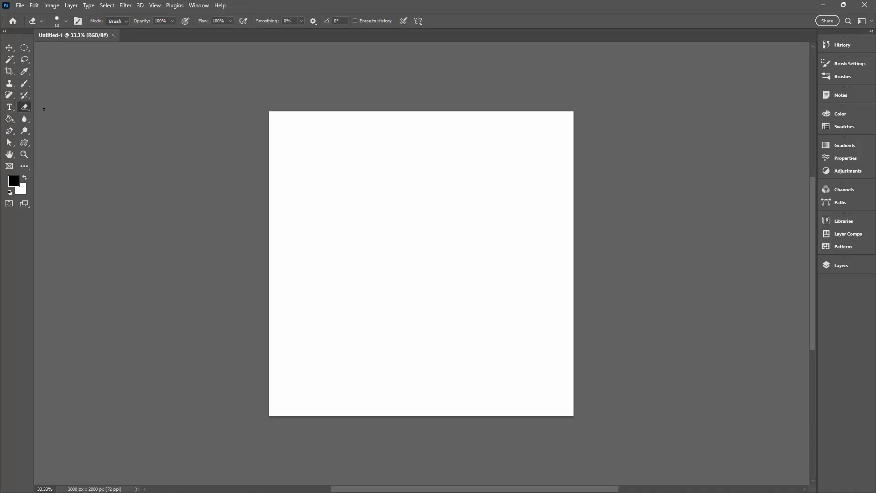
pyautogui.press('b')
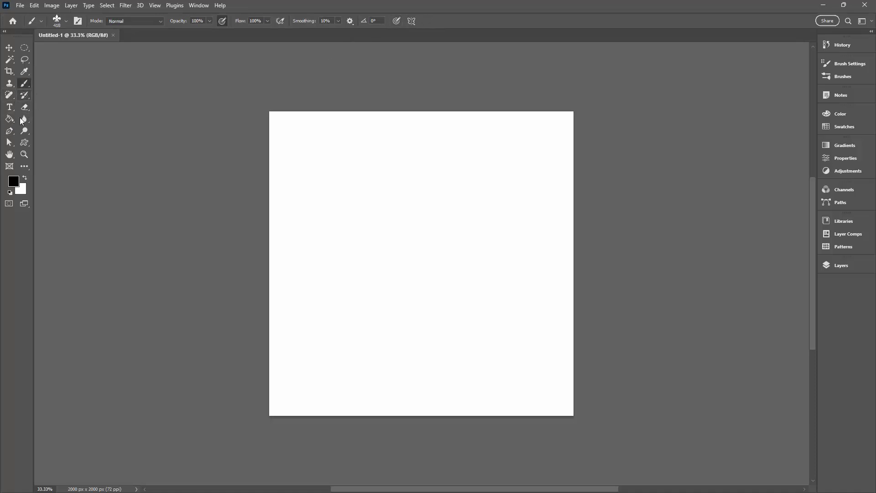
pyautogui.click(24, 142)
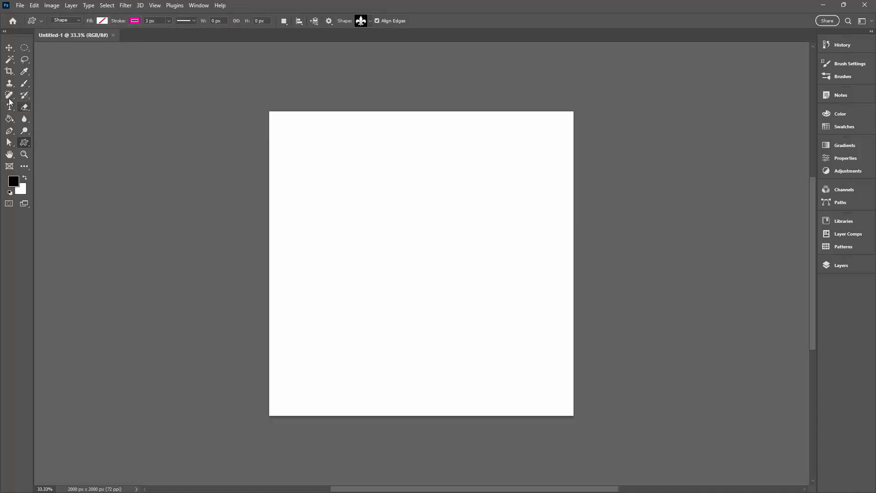
pyautogui.click(9, 131)
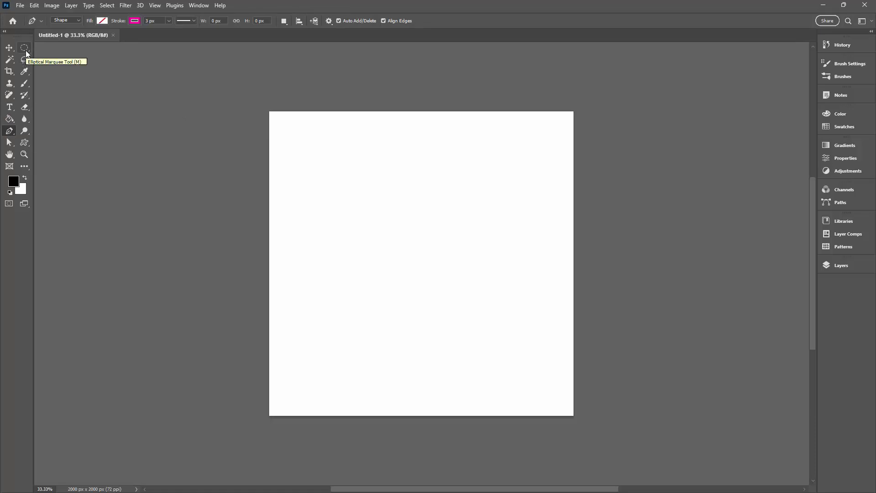
# Step: Enable Dual Axis paint symmetry for the Brush tool and scale the symmetry guides out to the canvas edges
pyautogui.click(24, 86)
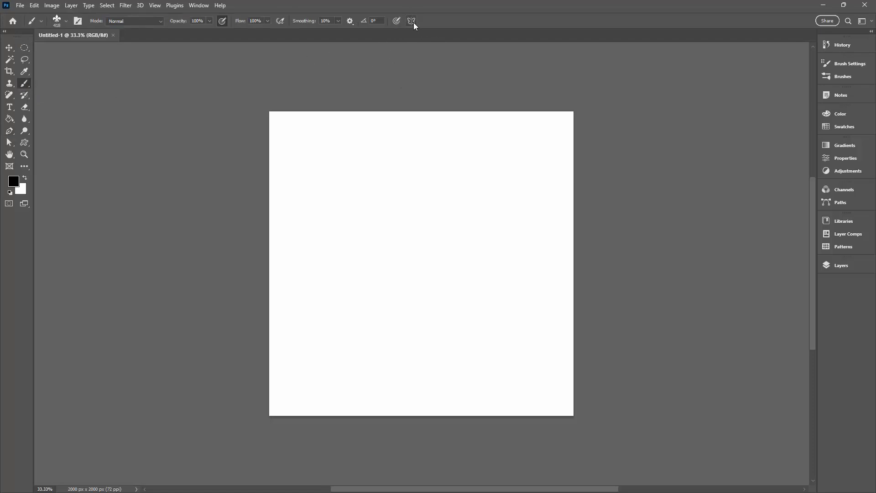
pyautogui.click(413, 22)
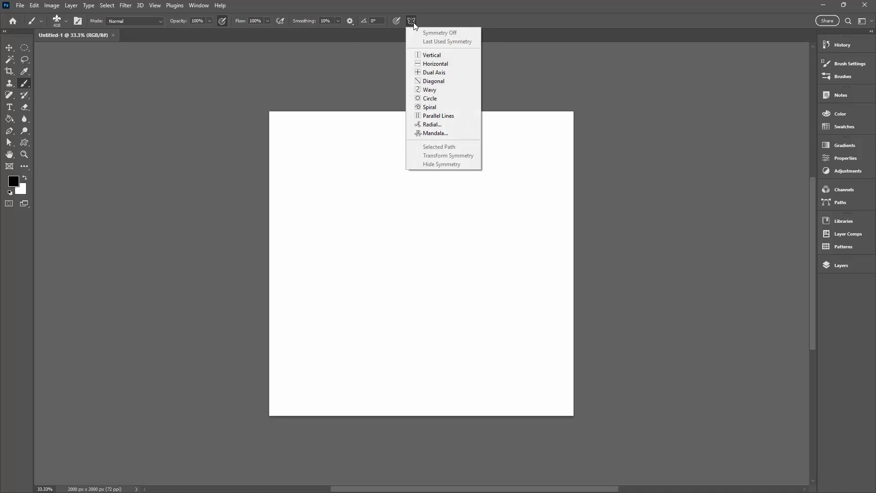
pyautogui.click(441, 74)
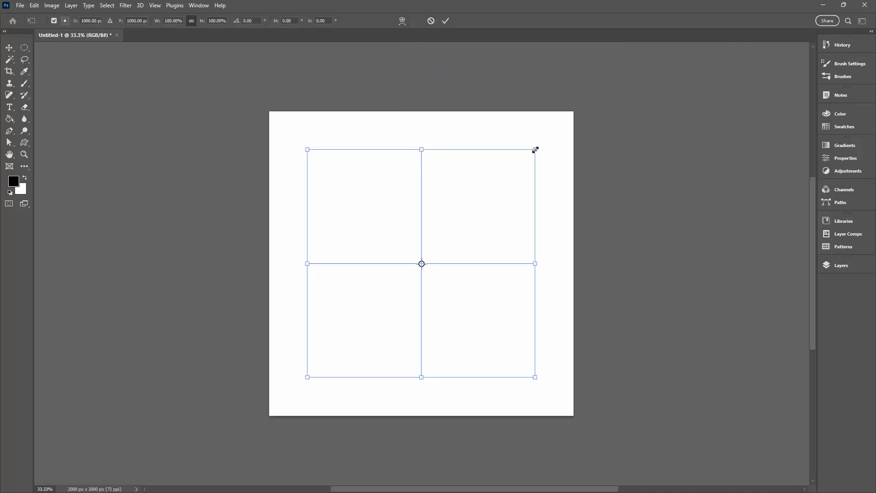
pyautogui.moveTo(535, 150); pyautogui.dragTo(573, 111)
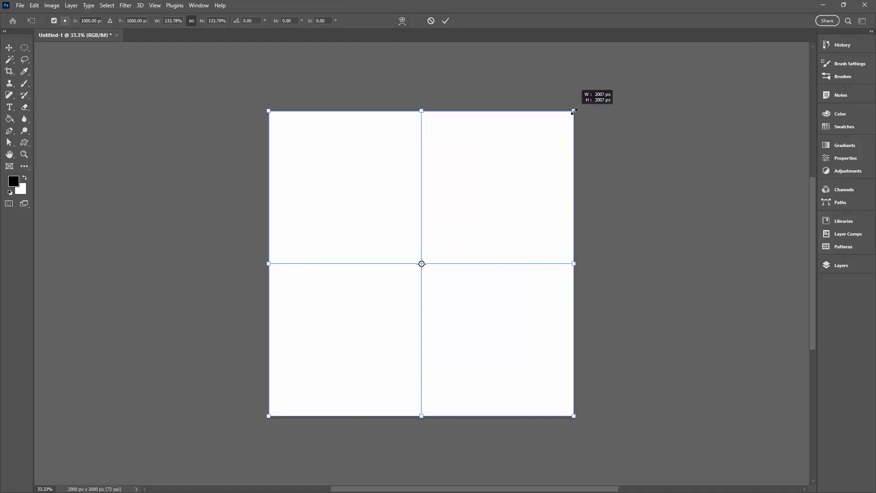
pyautogui.click(446, 21)
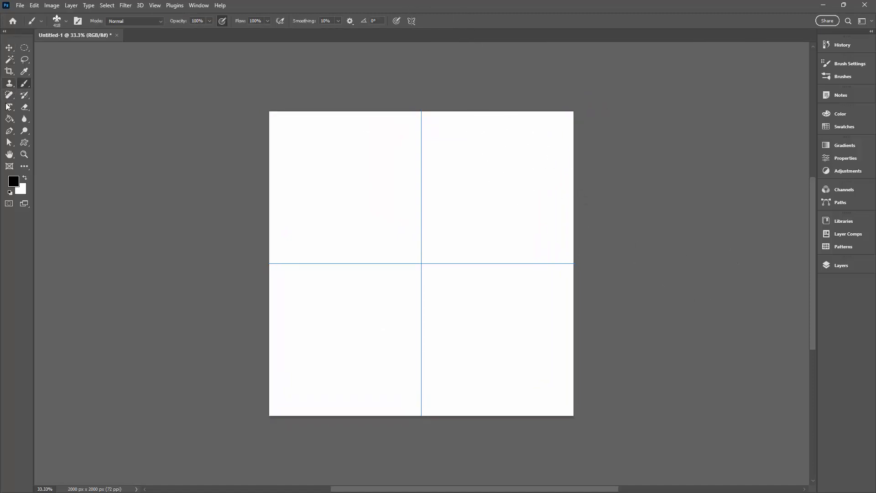
# Step: Draw a diagonal line from the canvas's upper-left corner to its lower-right corner with the Pen tool as a 3 px magenta-stroked shape
pyautogui.click(10, 133)
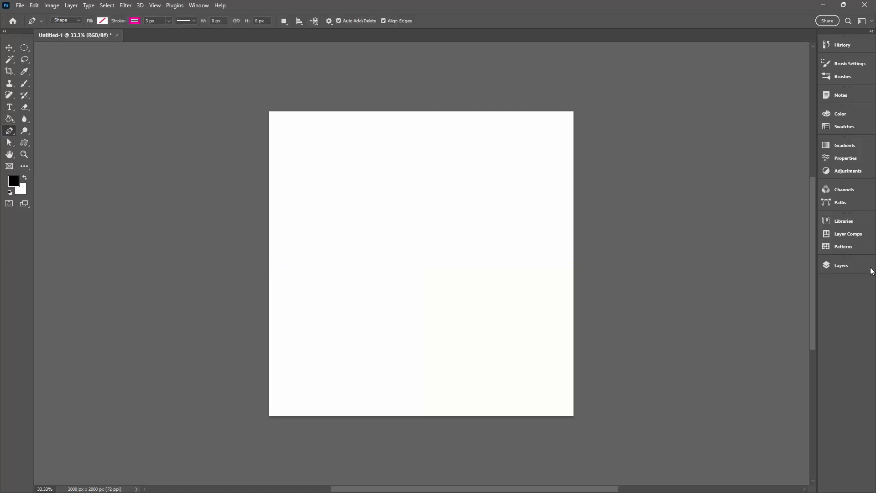
pyautogui.click(836, 268)
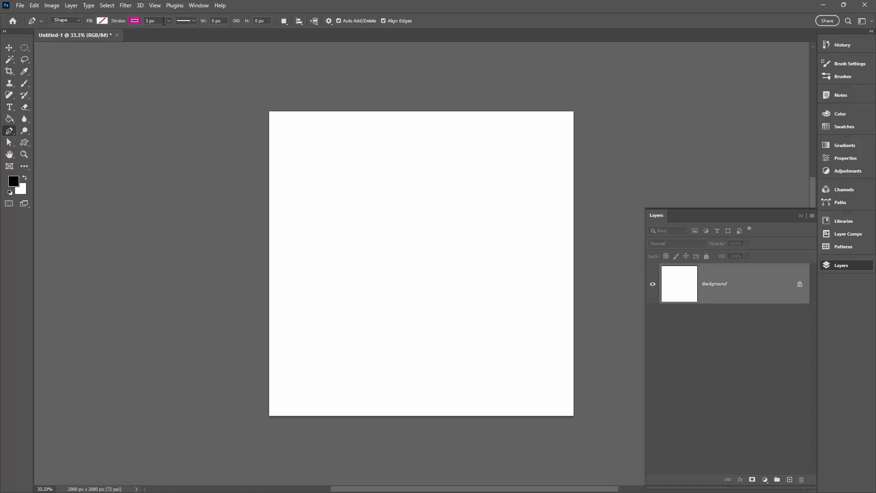
pyautogui.click(269, 111)
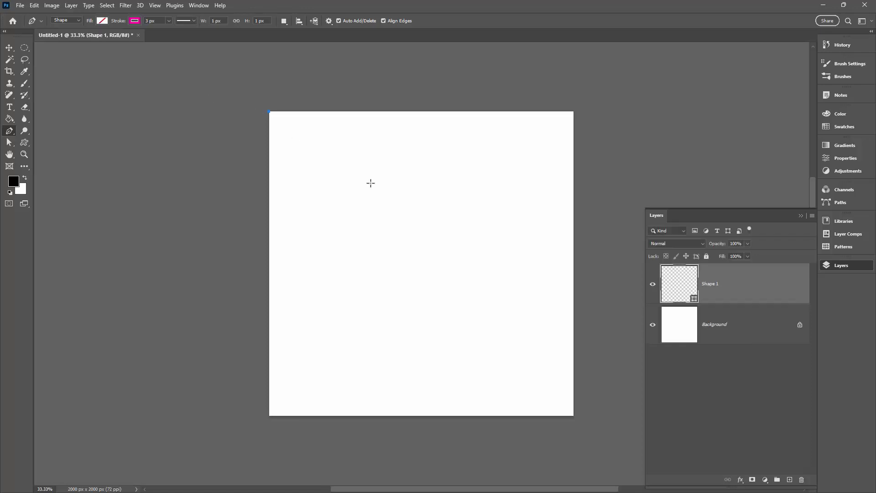
pyautogui.click(574, 415)
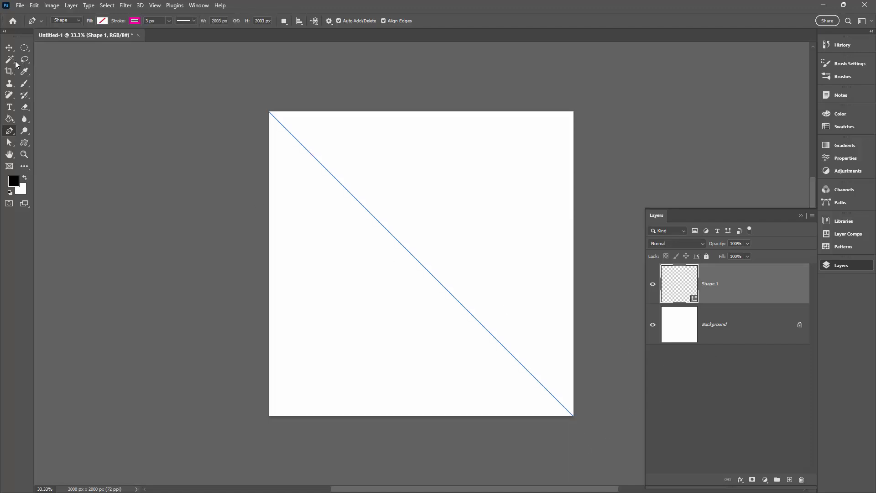
pyautogui.click(11, 47)
pyautogui.click(191, 230)
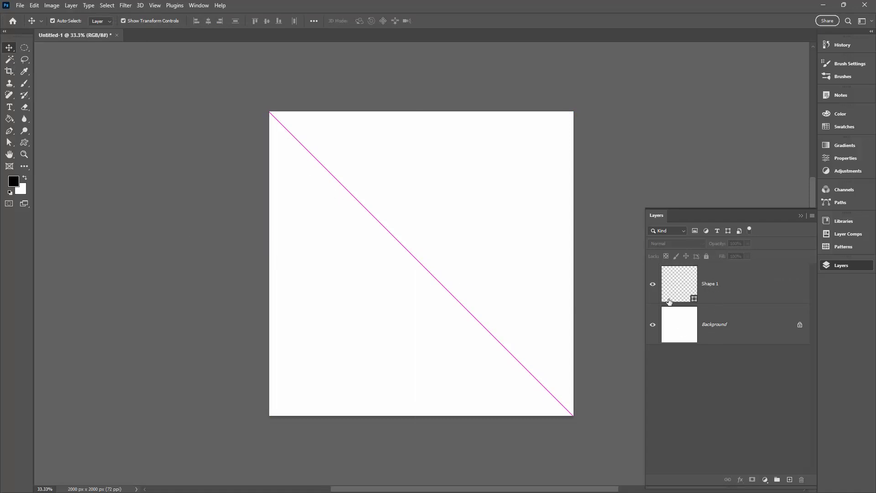
# Step: Duplicate the diagonal line's layer and rotate the copy 90° clockwise to form an X across the canvas
pyautogui.click(701, 279)
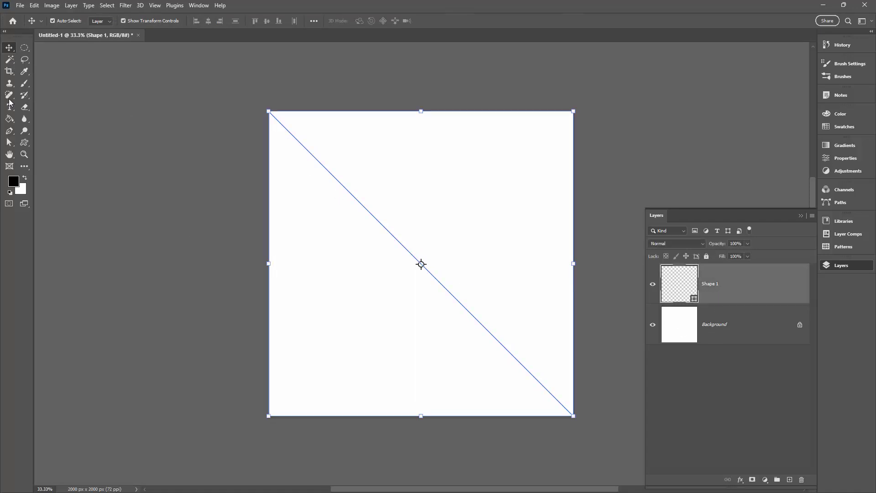
pyautogui.click(9, 133)
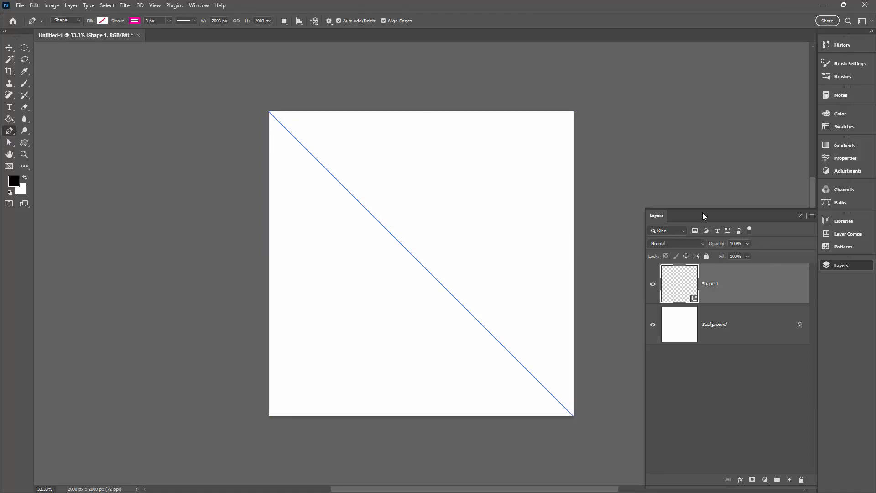
pyautogui.moveTo(702, 215); pyautogui.dragTo(658, 84)
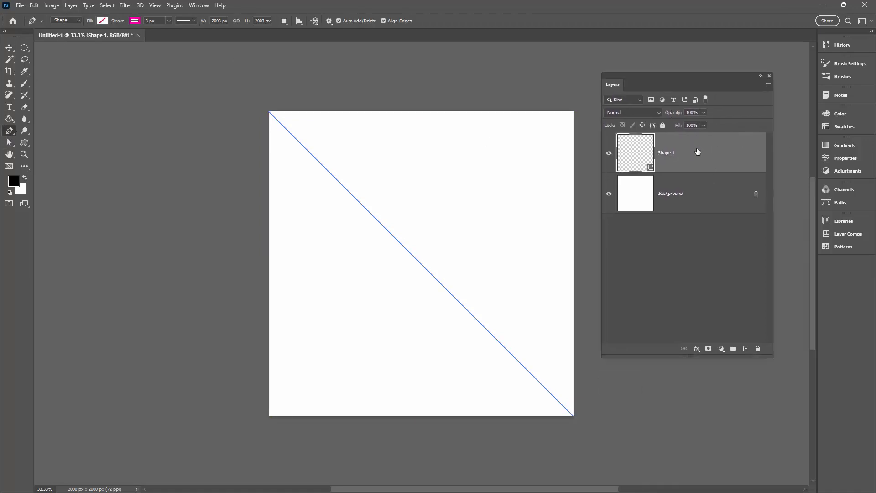
pyautogui.moveTo(693, 151); pyautogui.dragTo(745, 348)
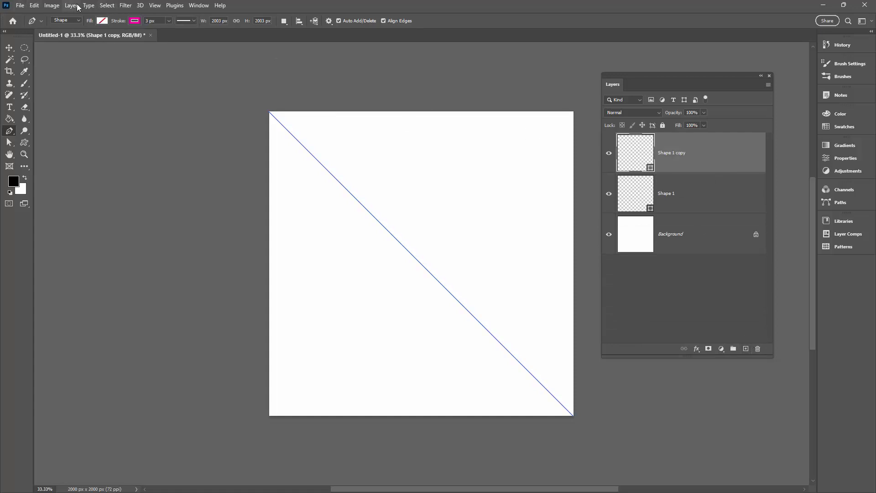
pyautogui.click(34, 6)
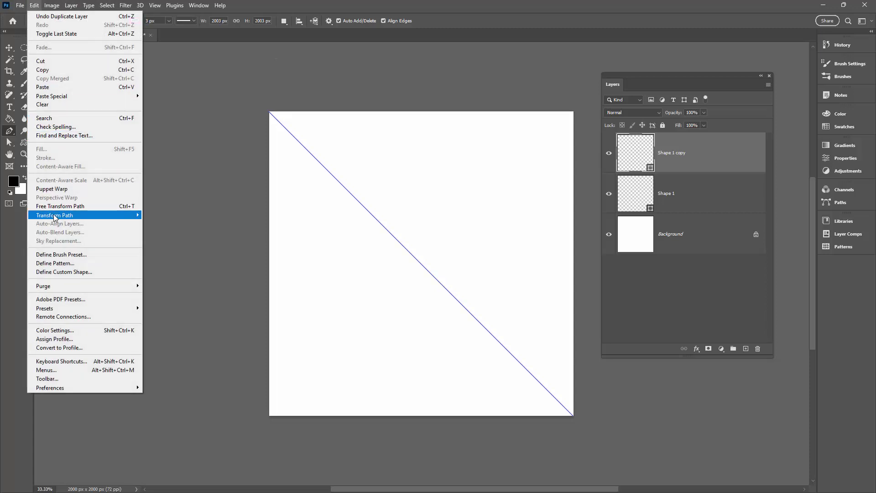
pyautogui.moveTo(54, 217)
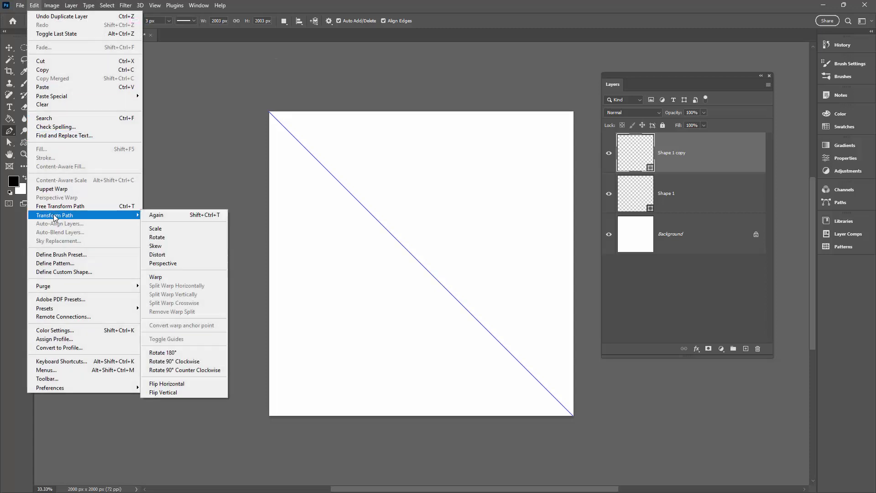
pyautogui.click(196, 362)
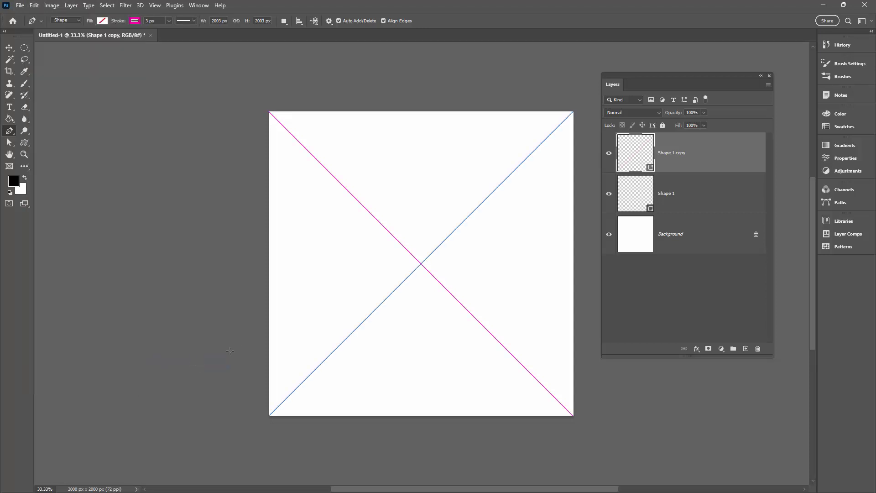
# Step: Deselect the crossed guide lines and add a new empty layer above them
pyautogui.click(9, 48)
pyautogui.click(108, 172)
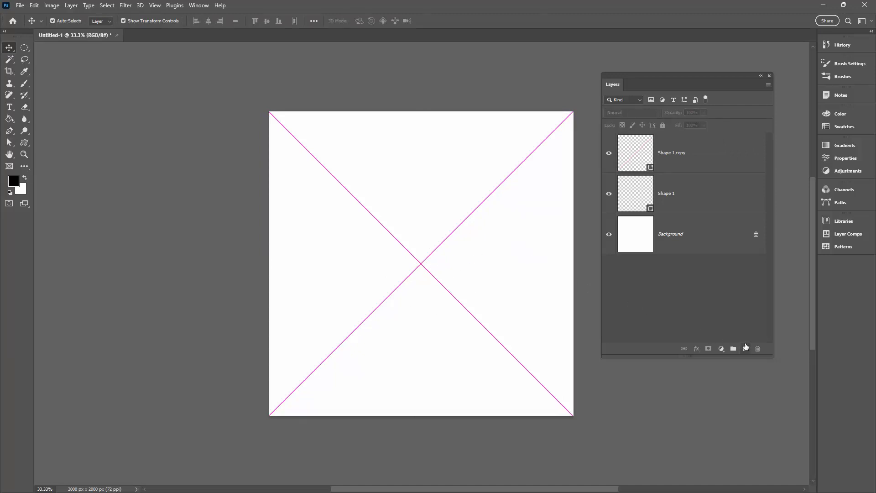
pyautogui.click(745, 349)
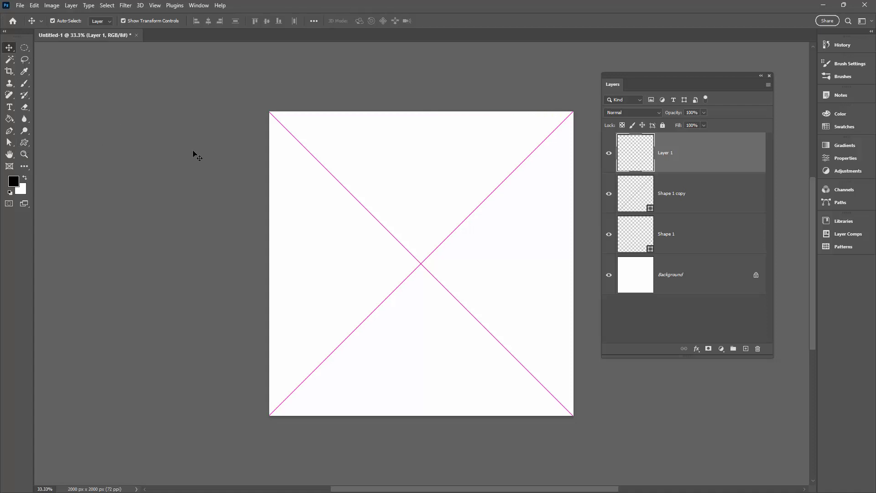
# Step: Create a new document from the recent 500 x 500 px preset at 72 ppi
pyautogui.click(21, 7)
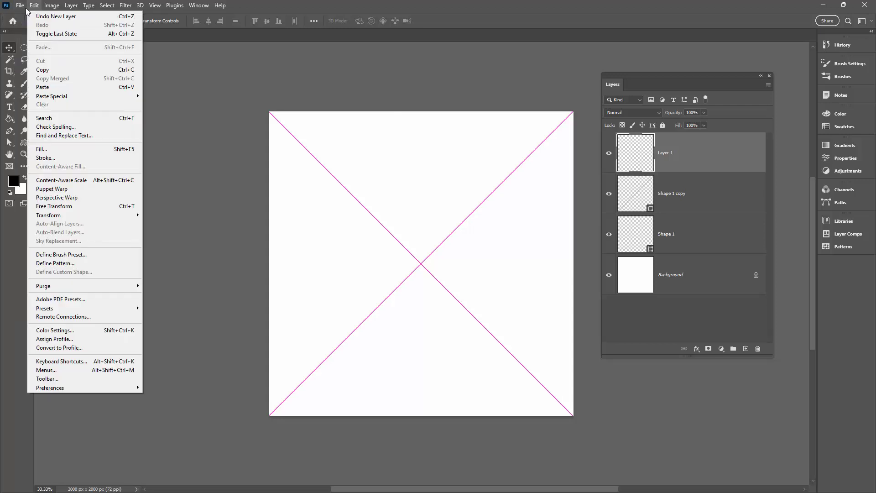
pyautogui.click(29, 16)
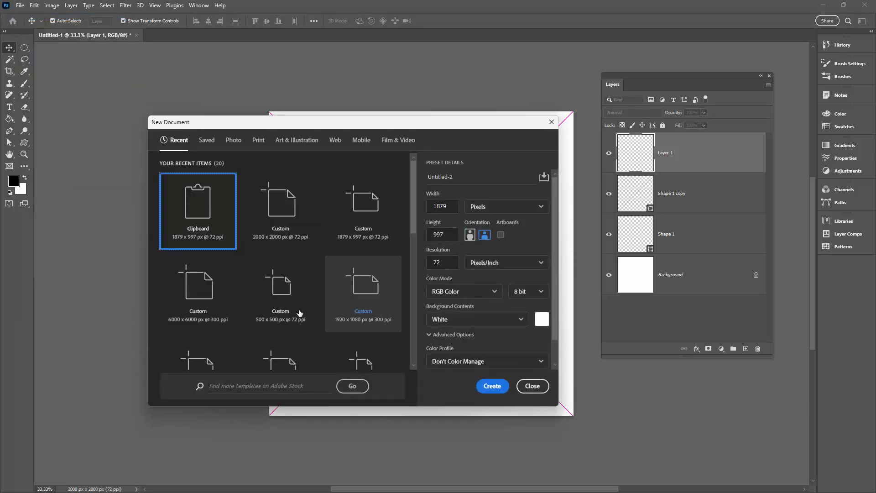
pyautogui.click(280, 296)
pyautogui.click(492, 387)
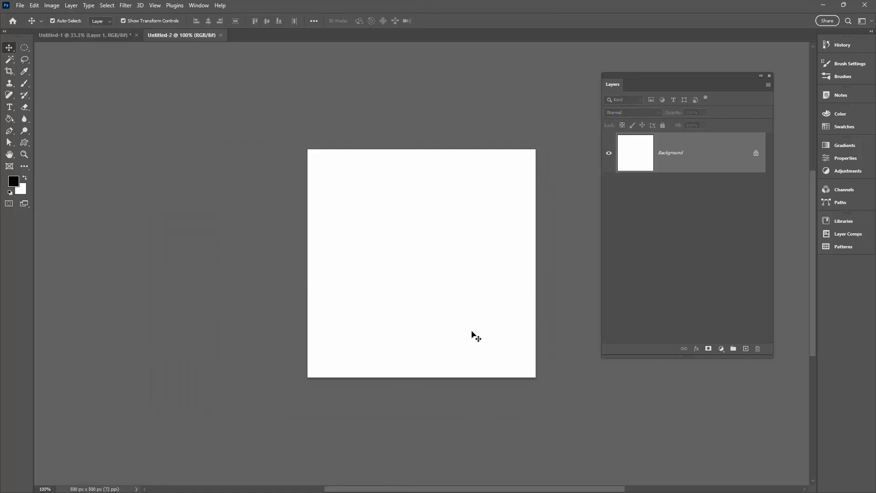
# Step: Activate the Custom Shape tool in the new document and show the available custom shapes
pyautogui.click(24, 154)
pyautogui.click(426, 270)
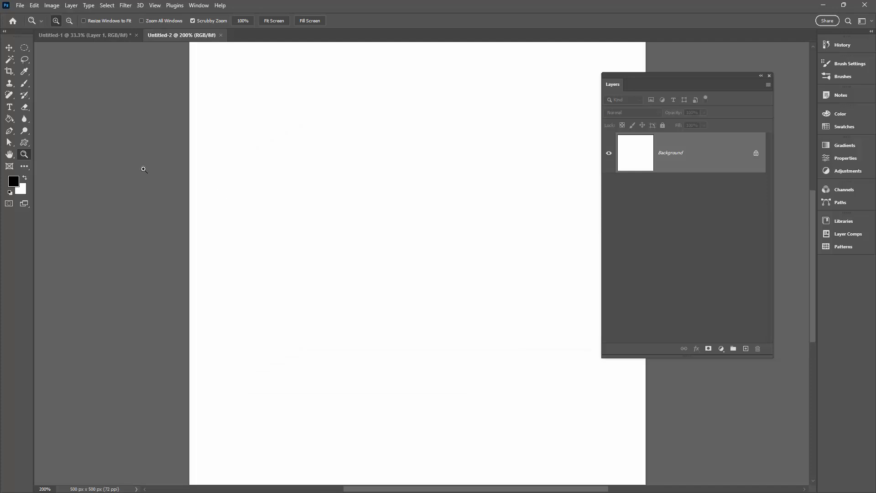
pyautogui.click(24, 142)
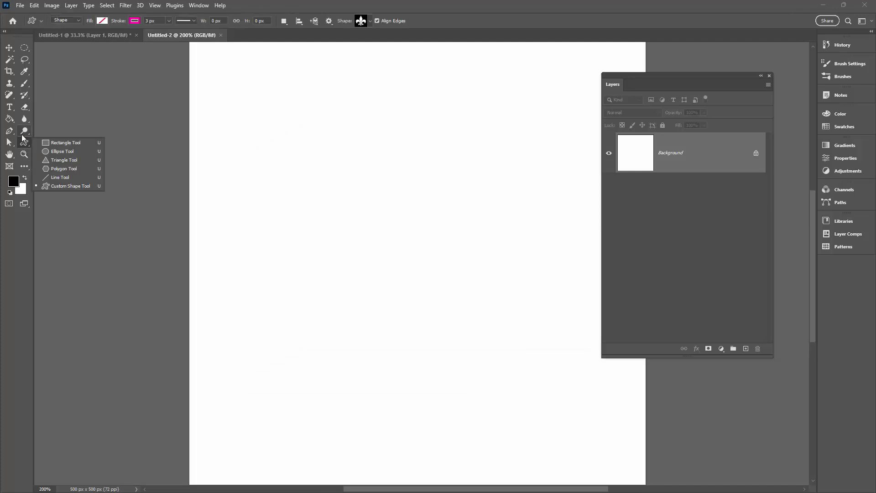
pyautogui.click(62, 186)
pyautogui.click(370, 22)
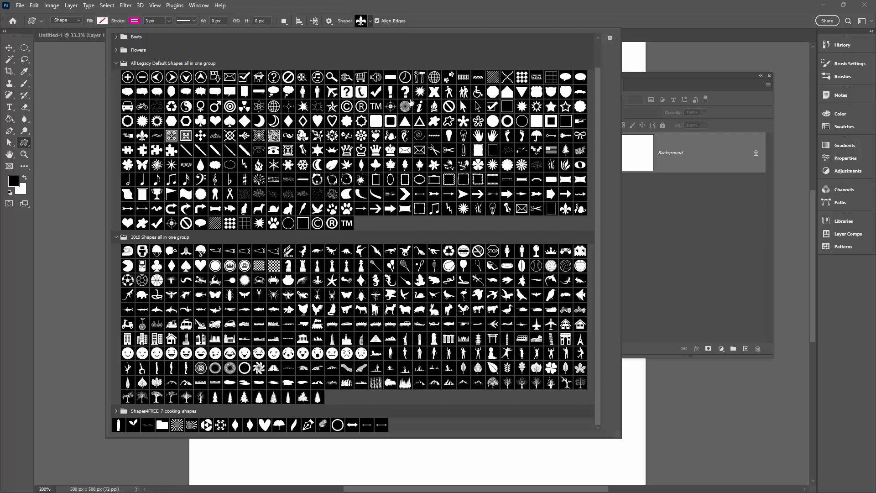
# Step: Examine the Shapes panel and its options for importing shapes and adding Legacy Shapes and More
pyautogui.click(199, 6)
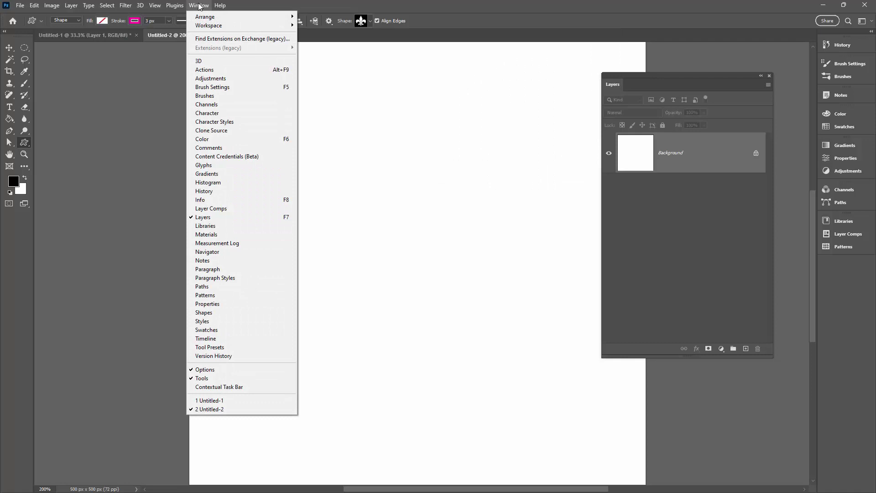
pyautogui.click(234, 312)
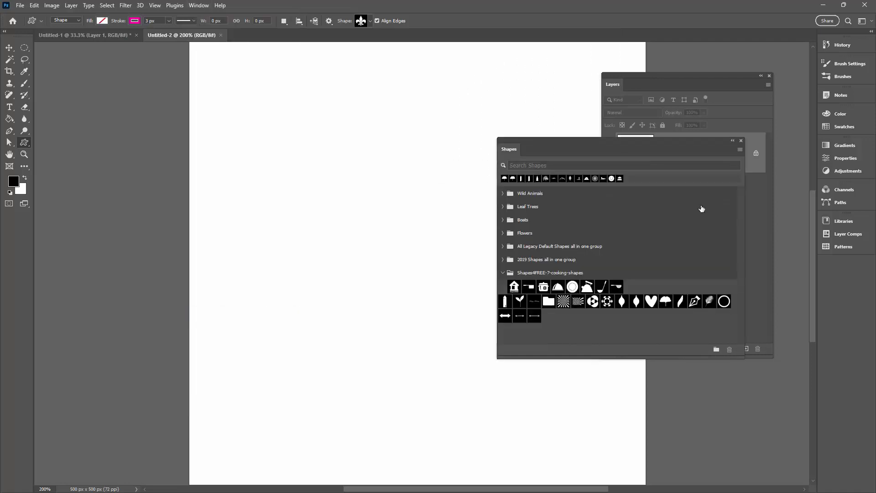
pyautogui.click(739, 149)
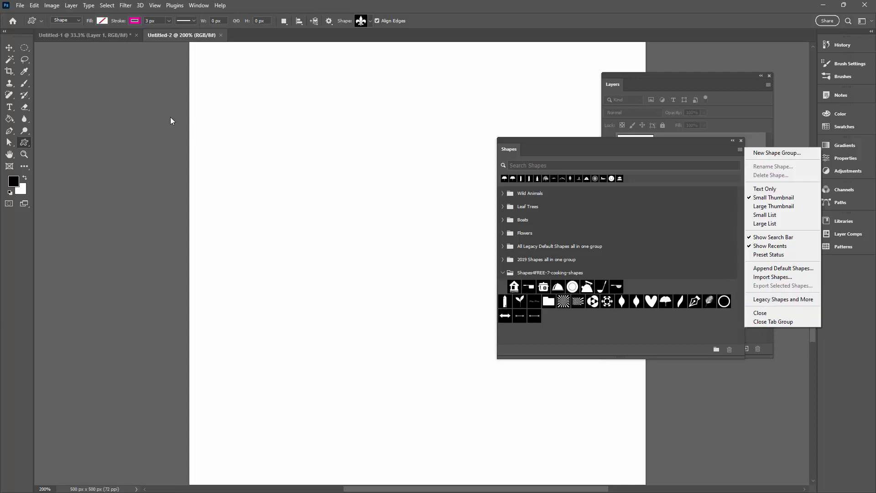
pyautogui.click(551, 144)
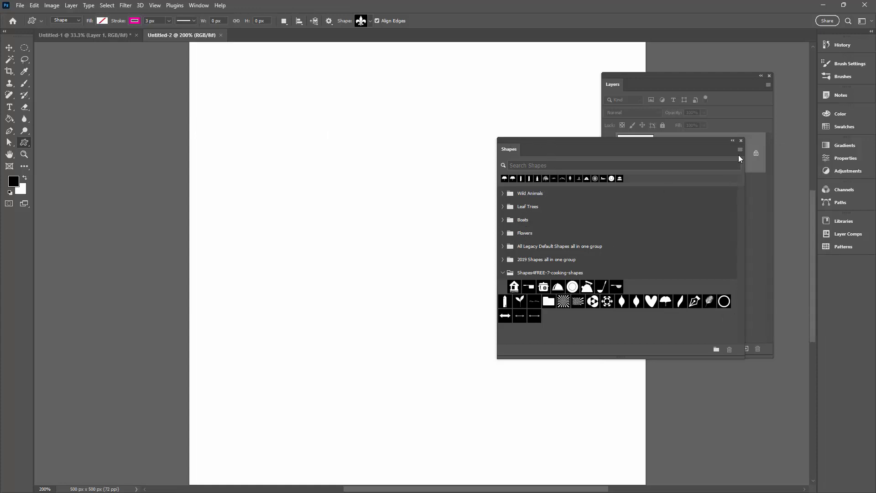
pyautogui.click(741, 141)
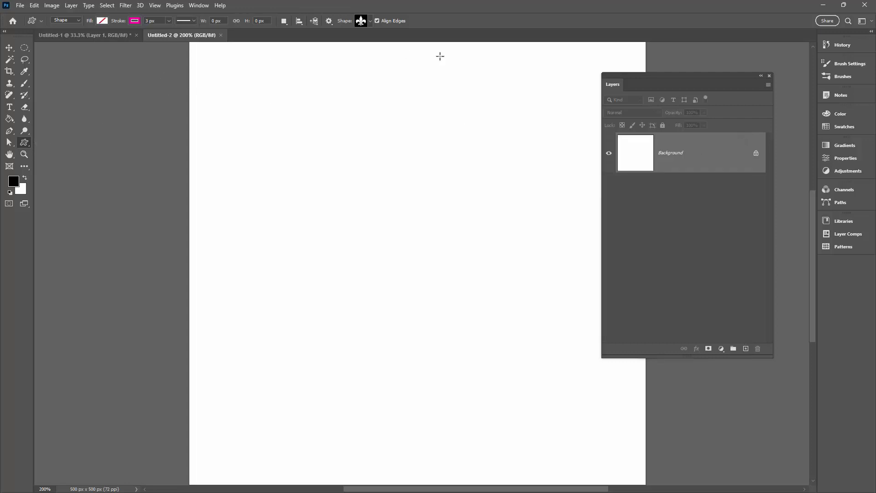
# Step: Choose the six-petal Flower 1 custom shape from the All Legacy Default Shapes group
pyautogui.click(370, 21)
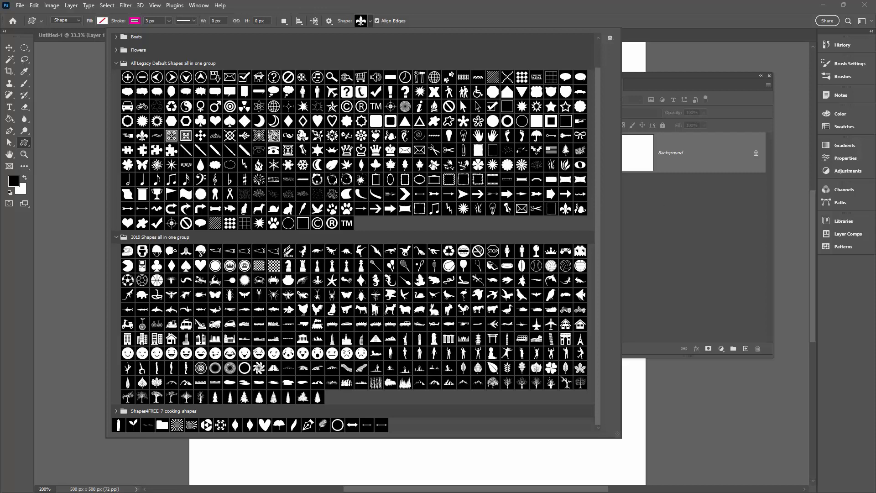
pyautogui.click(434, 164)
pyautogui.click(480, 15)
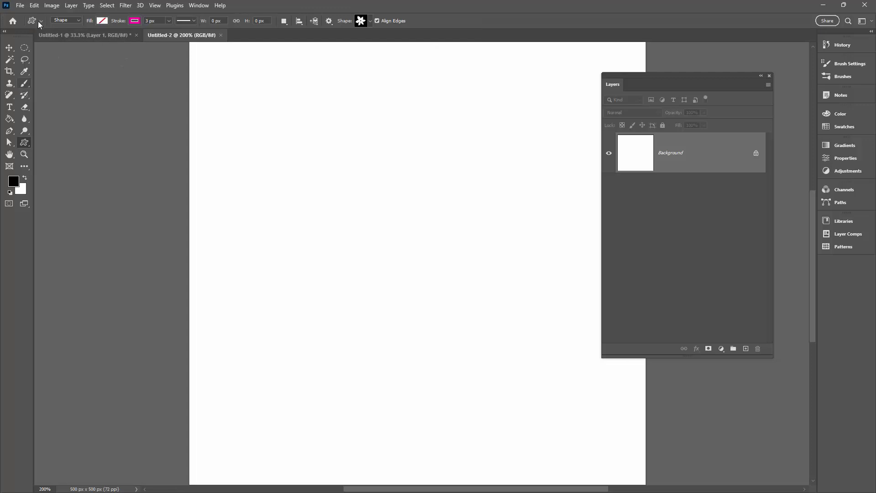
# Step: Set the custom shape's fill to black and its stroke to none
pyautogui.click(102, 21)
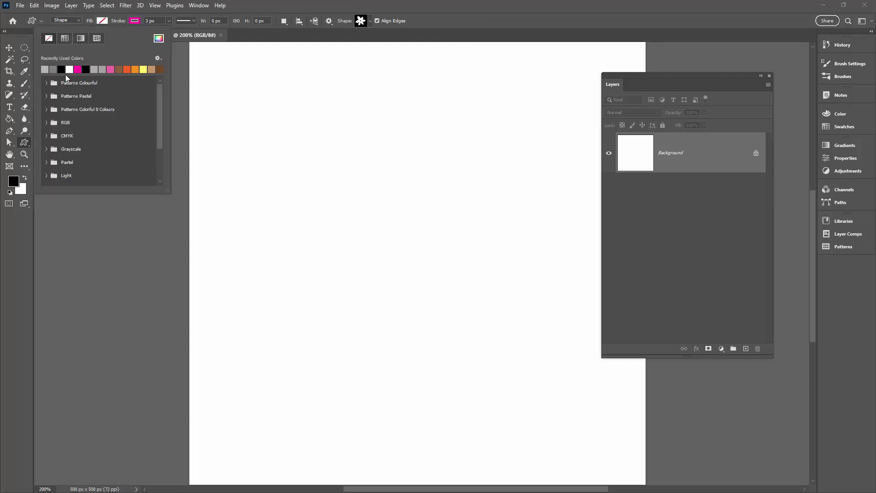
pyautogui.click(62, 69)
pyautogui.click(133, 21)
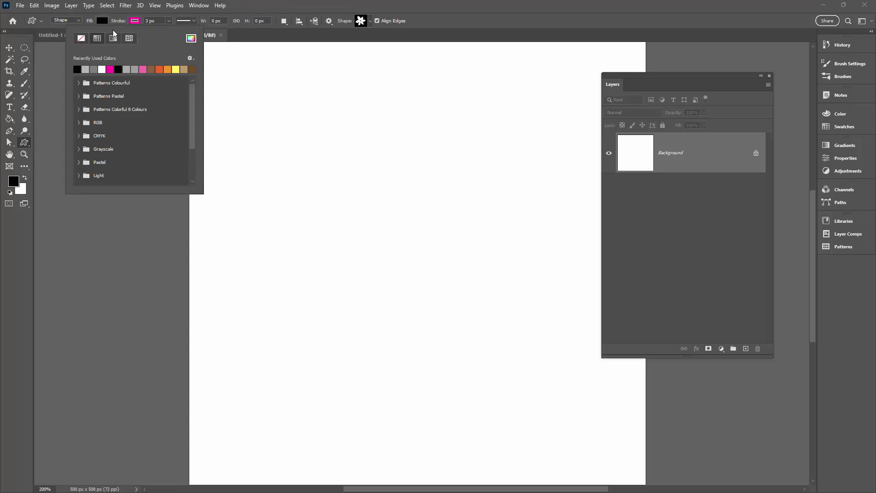
pyautogui.click(82, 40)
pyautogui.click(250, 4)
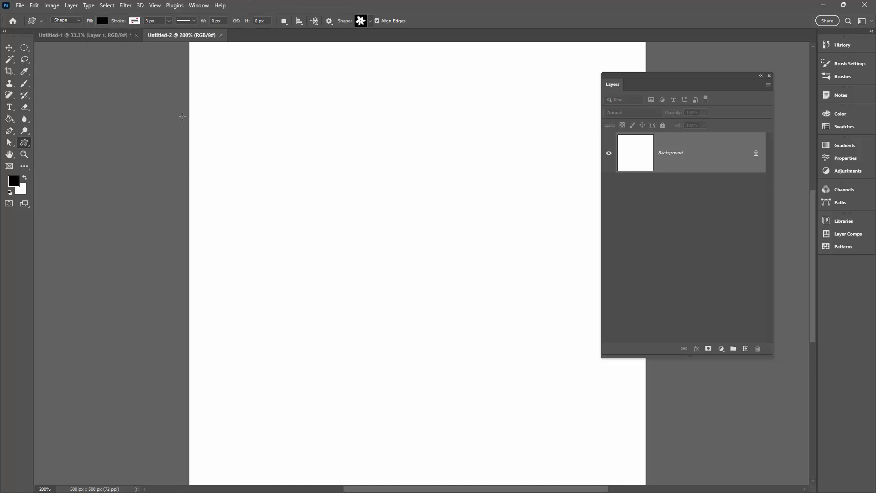
# Step: Draw a flower about 373 x 336 px near the middle of the canvas and deselect it
pyautogui.moveTo(245, 92); pyautogui.dragTo(588, 429)
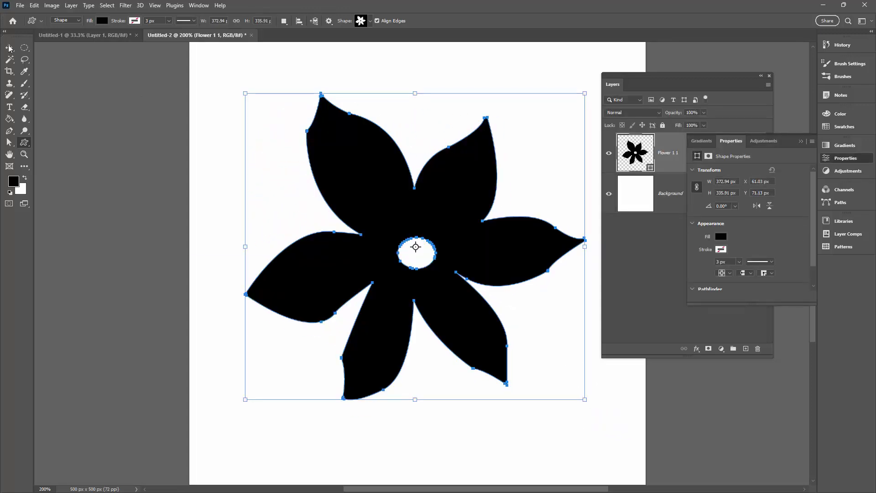
pyautogui.click(10, 48)
pyautogui.click(159, 128)
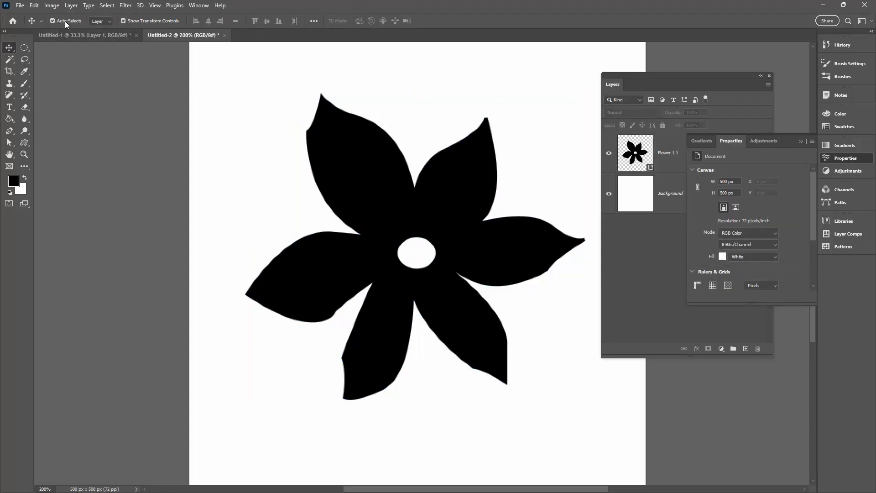
# Step: Define the flower as a brush preset with the suggested name and hide the flower layer
pyautogui.click(34, 5)
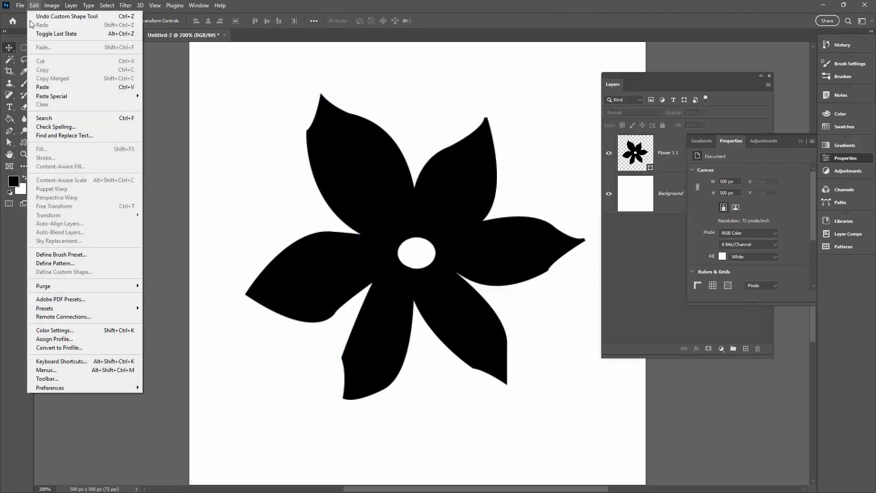
pyautogui.click(63, 255)
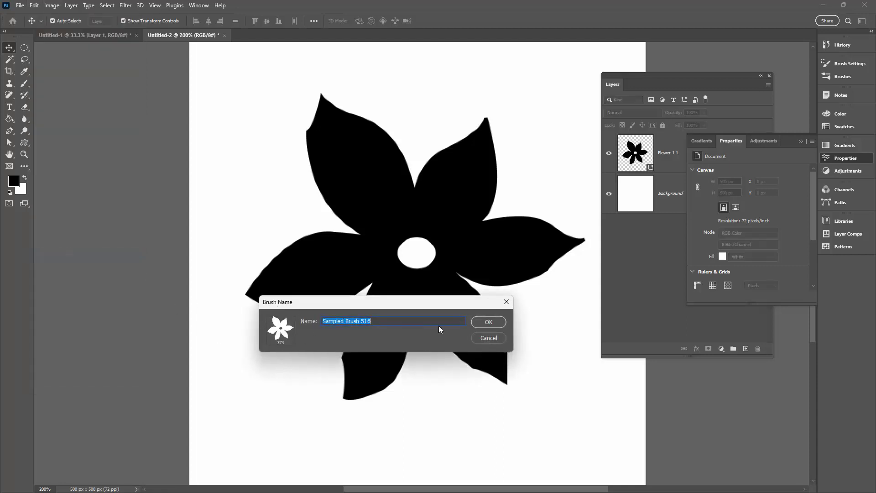
pyautogui.click(488, 322)
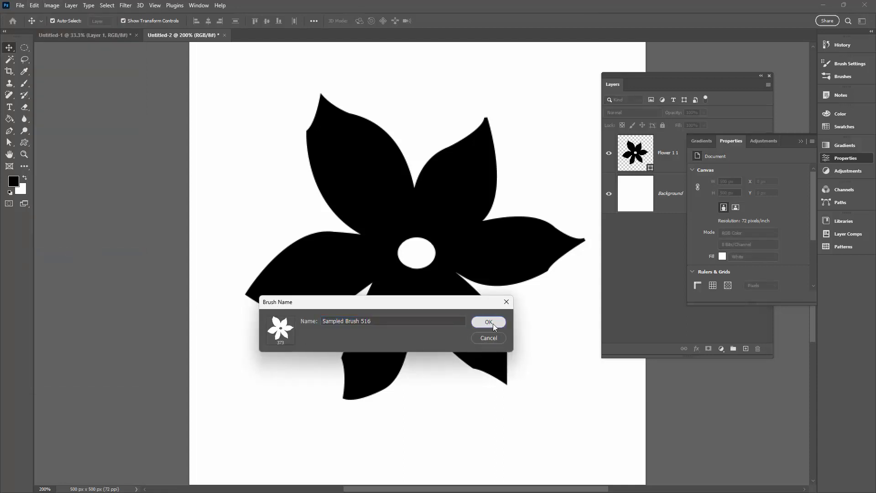
pyautogui.click(609, 155)
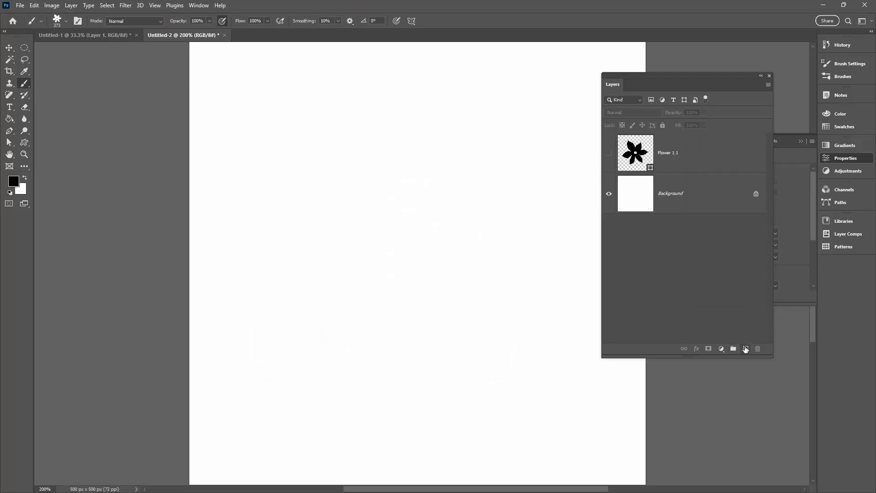
# Step: Add a new empty layer above the flower layer and choose the Spiral custom shape from the legacy shapes
pyautogui.click(746, 349)
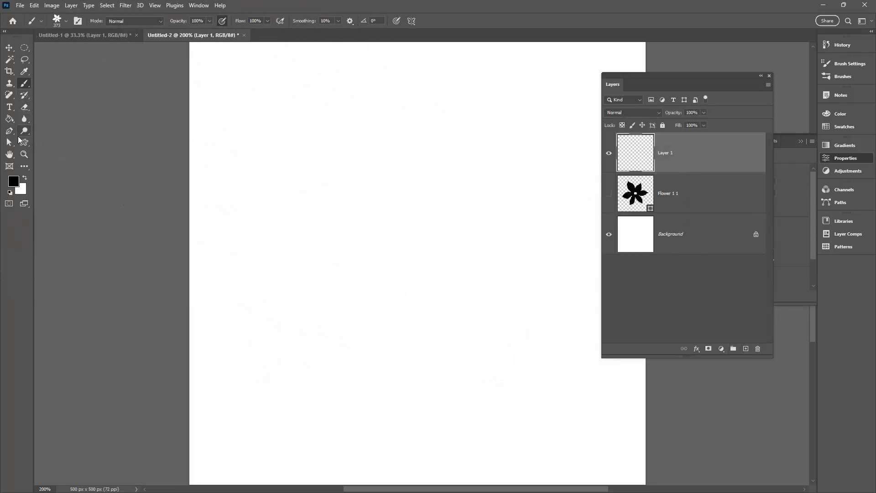
pyautogui.click(24, 142)
pyautogui.click(371, 21)
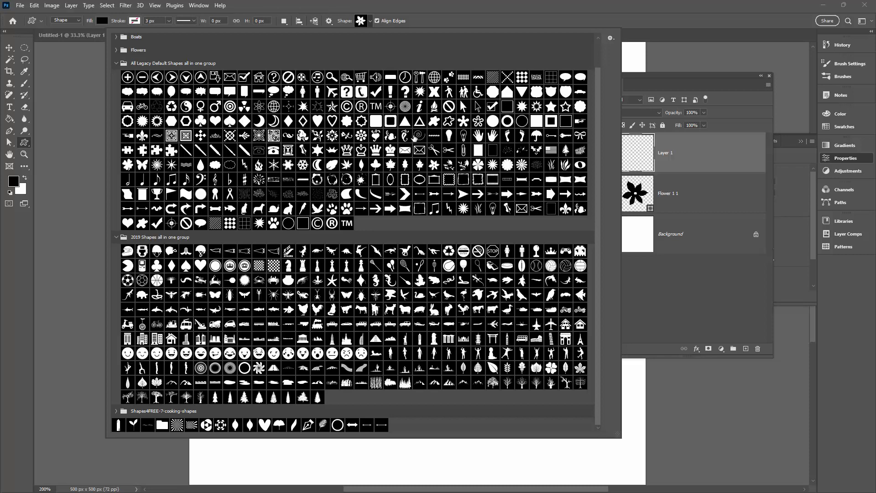
pyautogui.click(419, 136)
pyautogui.click(466, 16)
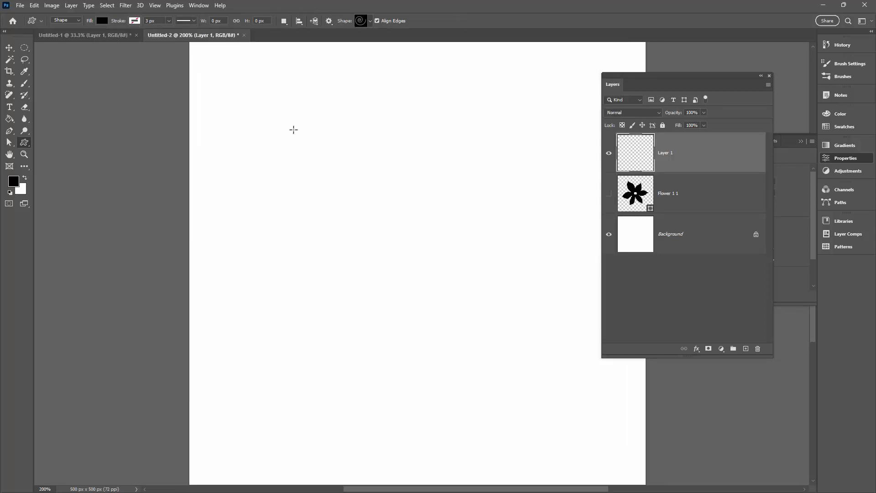
# Step: Draw a black spiral about 304 x 250 px on the canvas and deselect it
pyautogui.moveTo(293, 129); pyautogui.dragTo(569, 438)
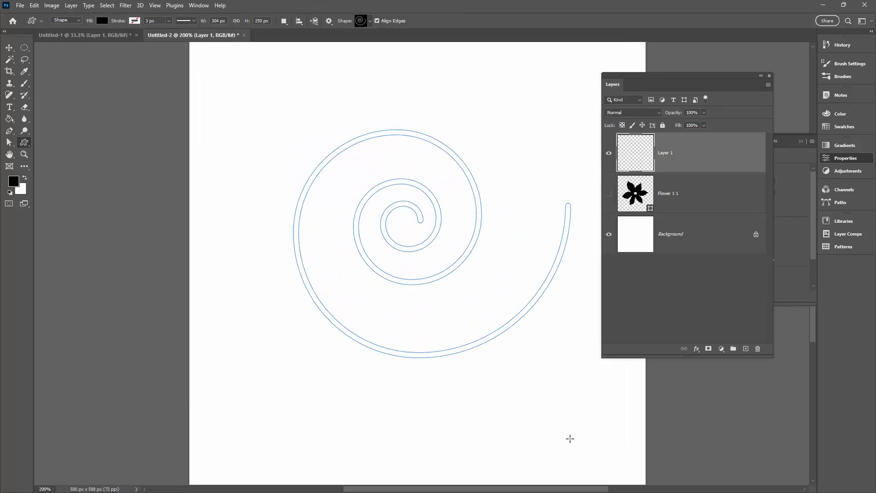
pyautogui.click(9, 47)
pyautogui.click(224, 152)
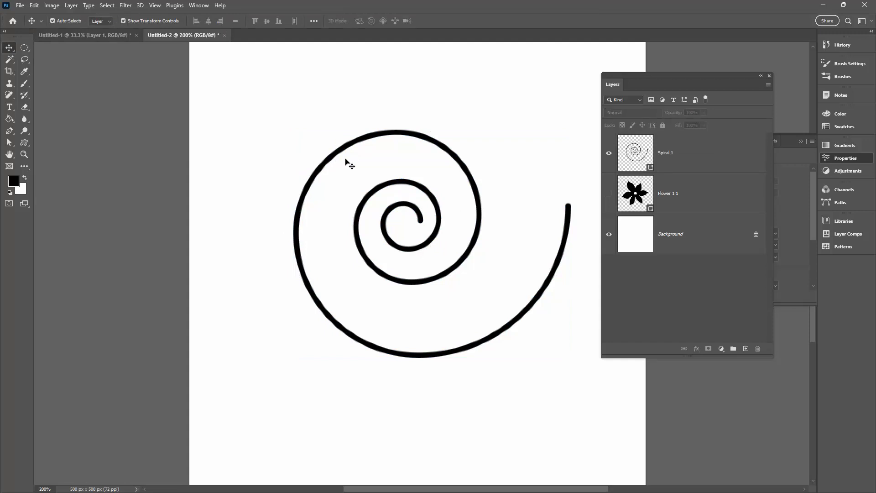
# Step: Add a Stroke layer effect to the spiral layer with its position set to Outside
pyautogui.click(669, 160)
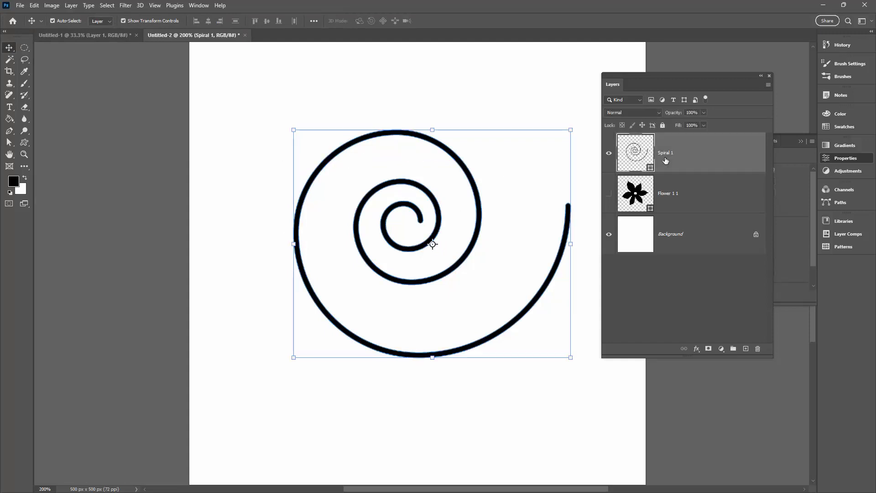
pyautogui.click(696, 349)
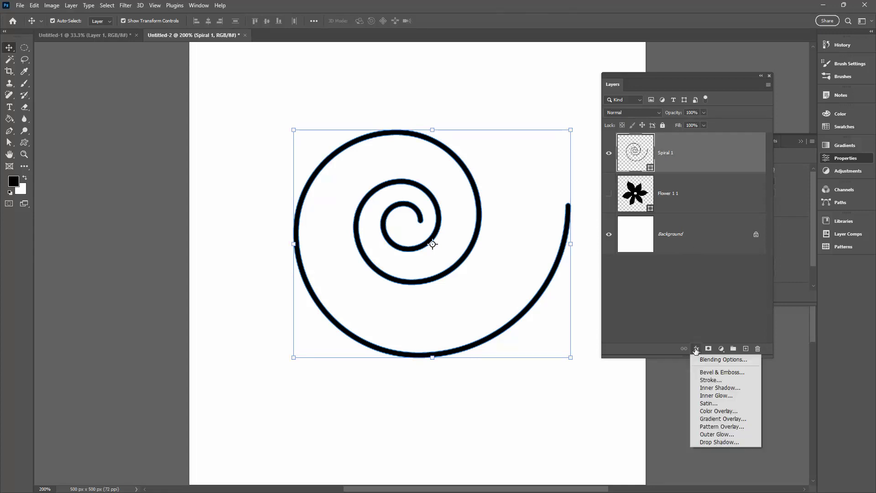
pyautogui.click(709, 380)
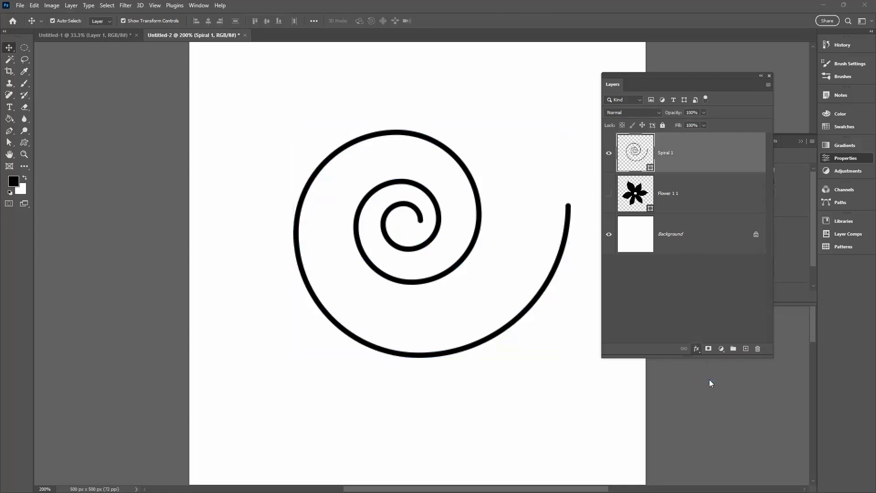
pyautogui.moveTo(621, 171); pyautogui.dragTo(615, 92)
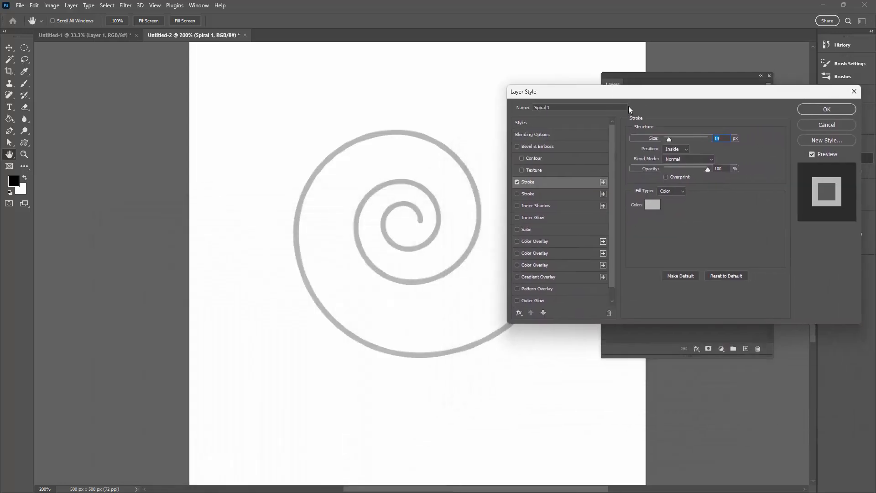
pyautogui.click(685, 149)
pyautogui.click(679, 159)
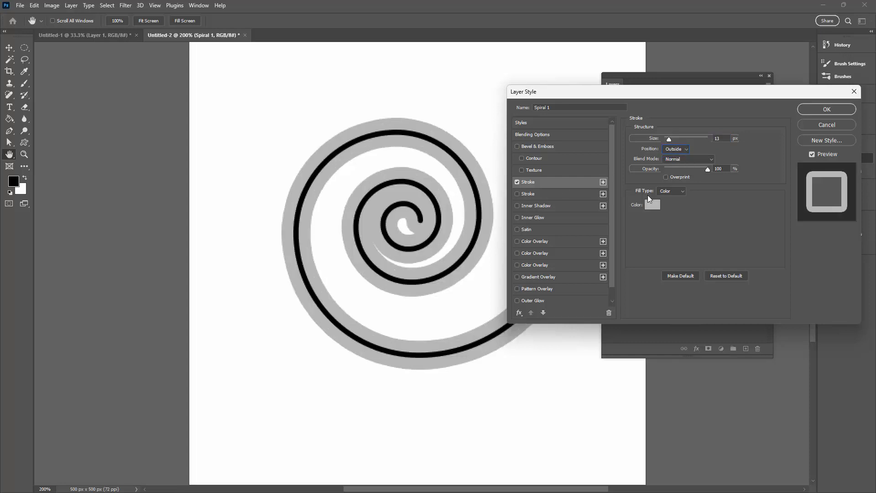
# Step: Set the spiral's stroke effect color to near-black 010101
pyautogui.click(652, 206)
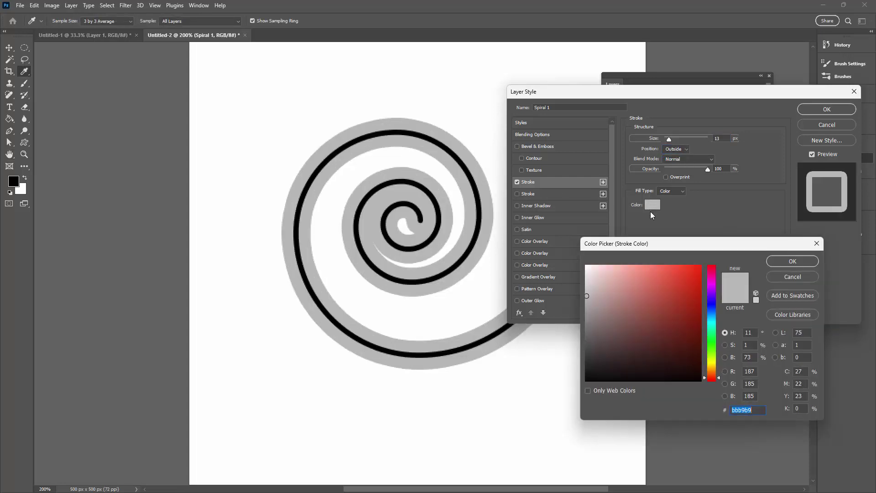
pyautogui.click(585, 379)
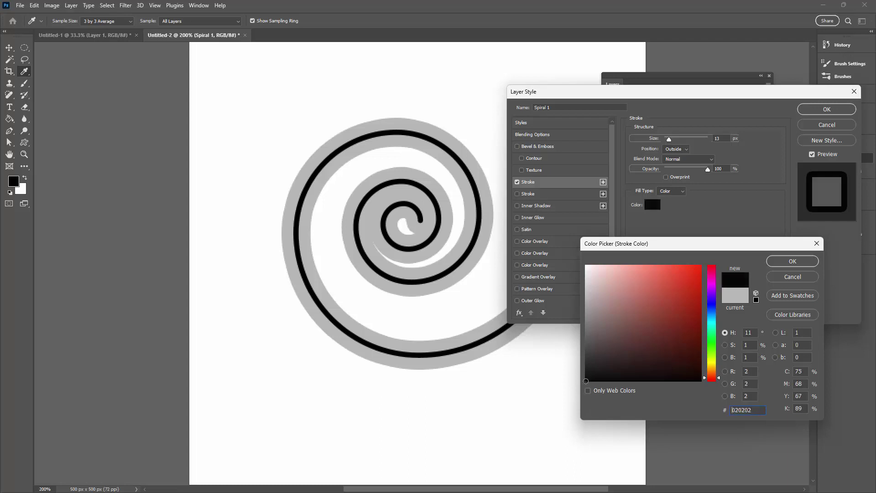
pyautogui.moveTo(585, 381); pyautogui.dragTo(584, 381)
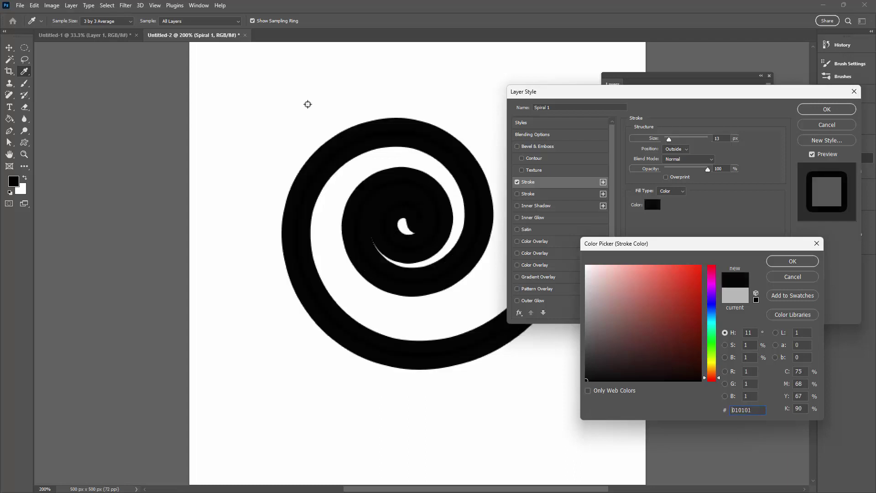
pyautogui.click(785, 259)
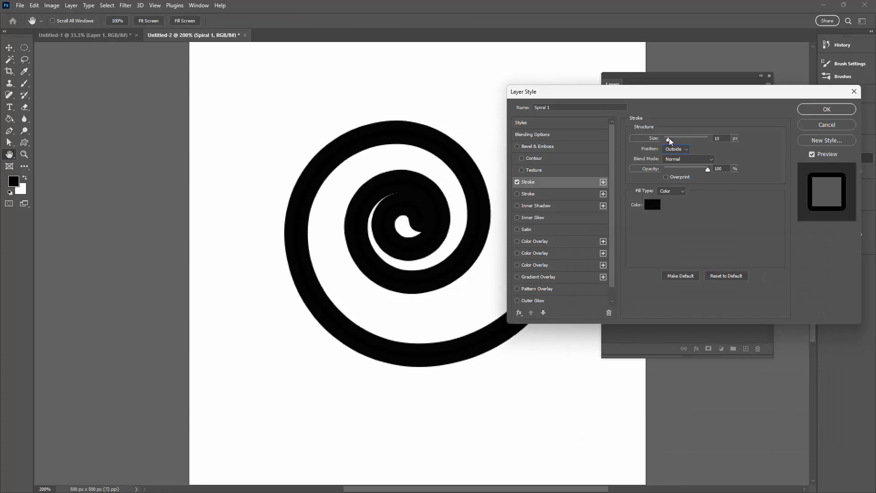
# Step: Reduce the spiral's stroke size to 6 px, compare the preview off and on, and apply the layer style
pyautogui.moveTo(669, 138); pyautogui.dragTo(667, 141)
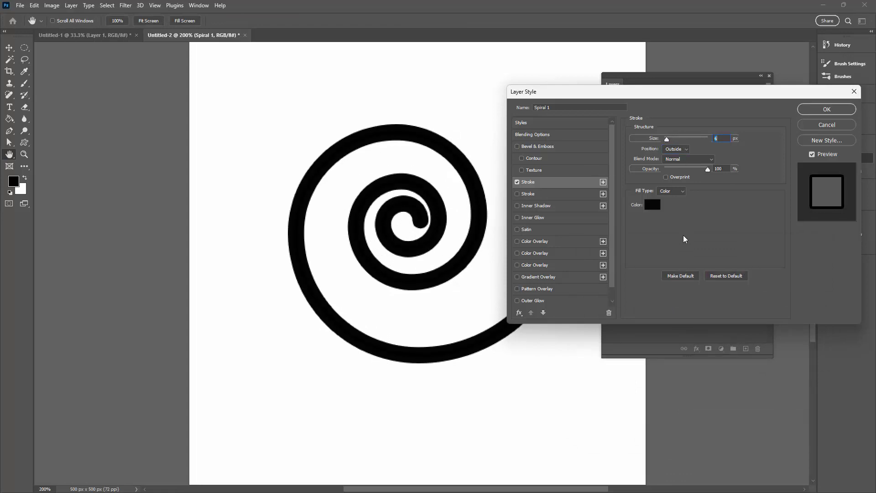
pyautogui.click(812, 153)
pyautogui.click(812, 153)
pyautogui.click(806, 108)
pyautogui.press('v')
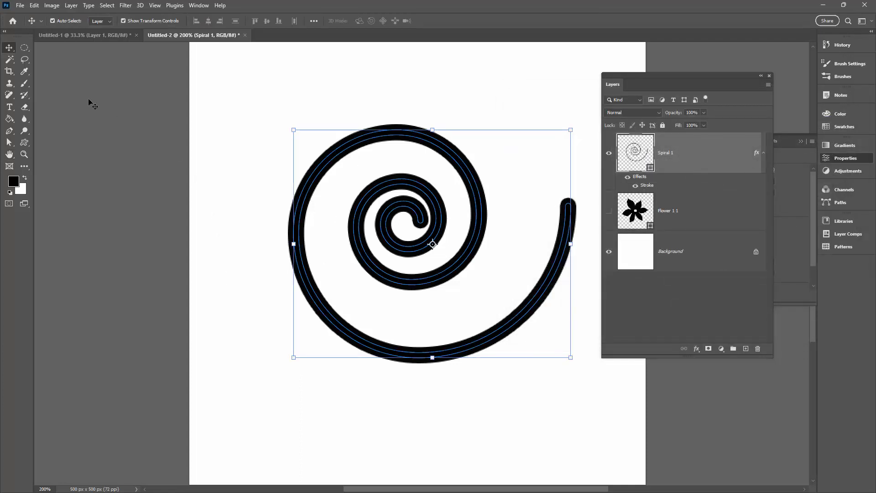
# Step: Deselect the spiral and define it as a brush preset with the suggested name
pyautogui.click(90, 75)
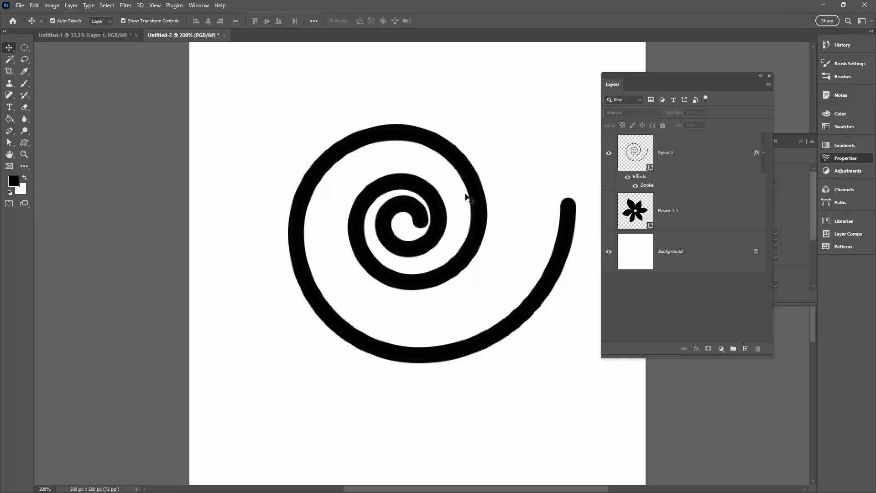
pyautogui.click(34, 5)
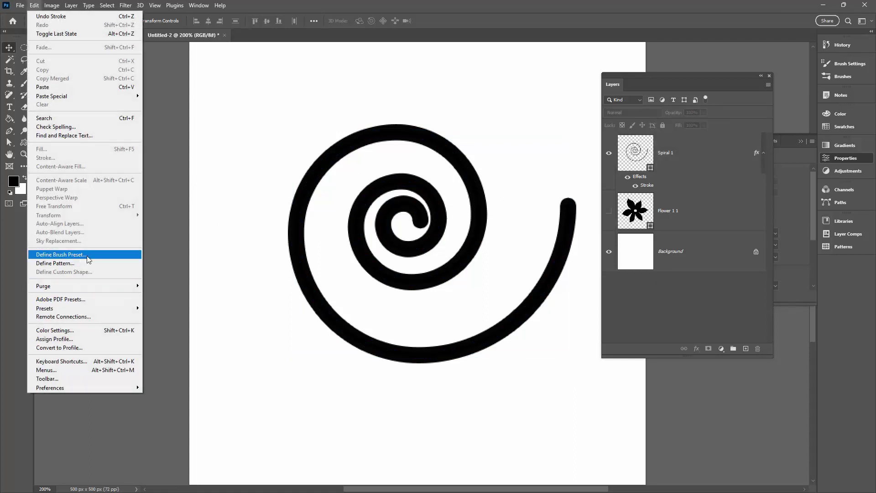
pyautogui.click(77, 255)
pyautogui.click(485, 324)
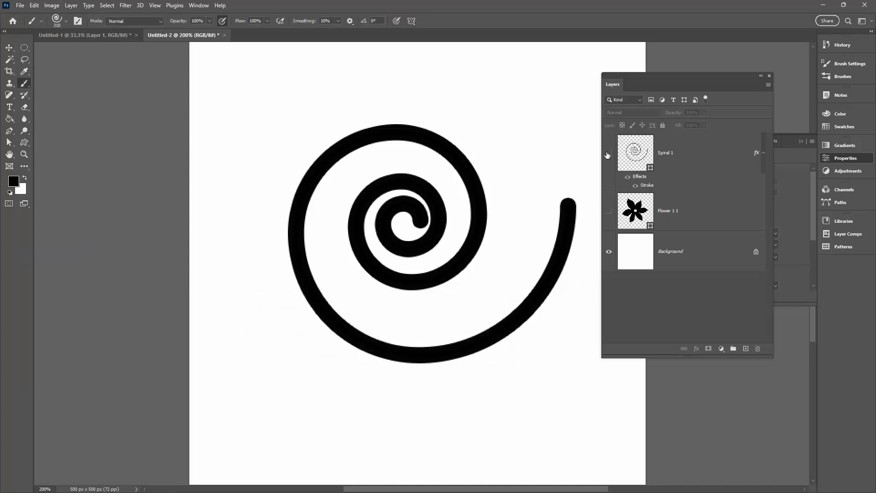
# Step: Switch to the 2000 x 2000 px Untitled-1 document and place the Brush Settings panel beside the canvas
pyautogui.click(96, 34)
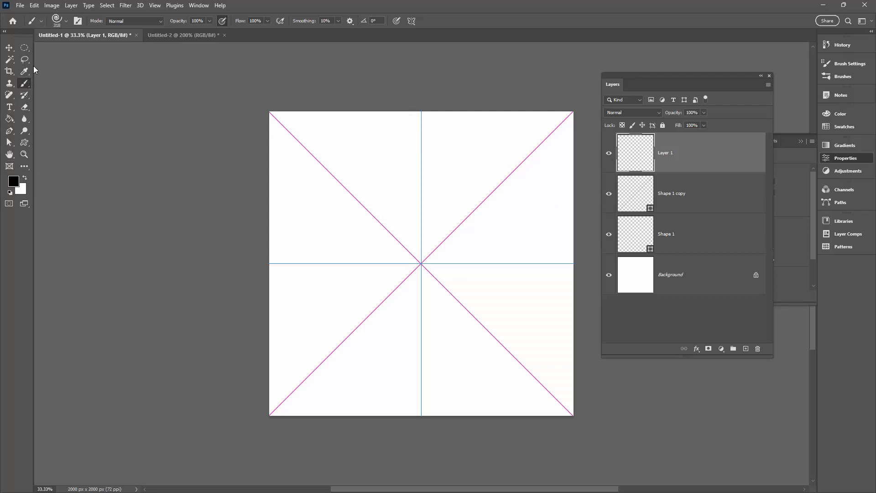
pyautogui.click(77, 21)
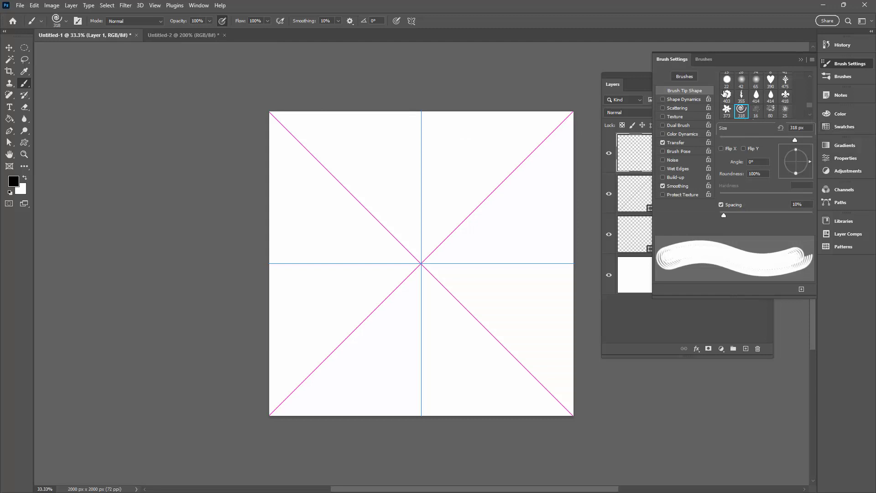
pyautogui.moveTo(679, 60)
pyautogui.mouseDown()
pyautogui.moveTo(327, 155)
pyautogui.moveTo(89, 173)
pyautogui.moveTo(82, 161)
pyautogui.mouseUp()
pyautogui.click(801, 59)
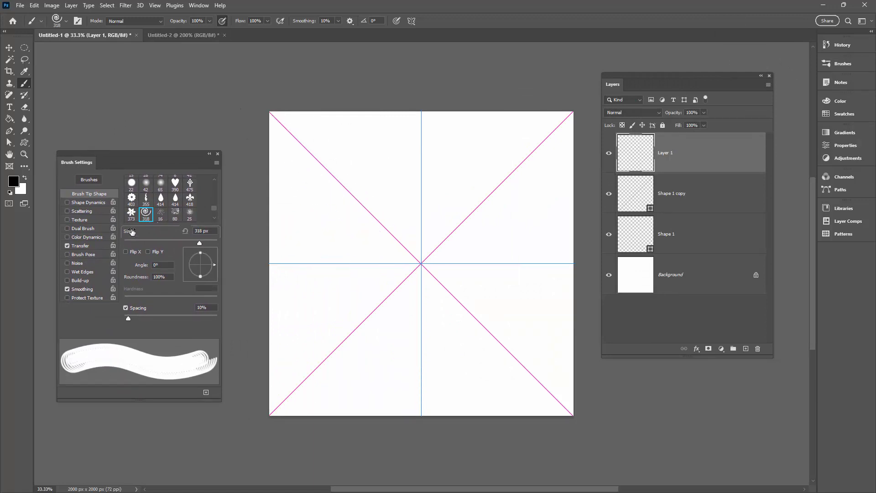
# Step: Select the 373 px flower brush tip and set its angle to 10°
pyautogui.click(132, 213)
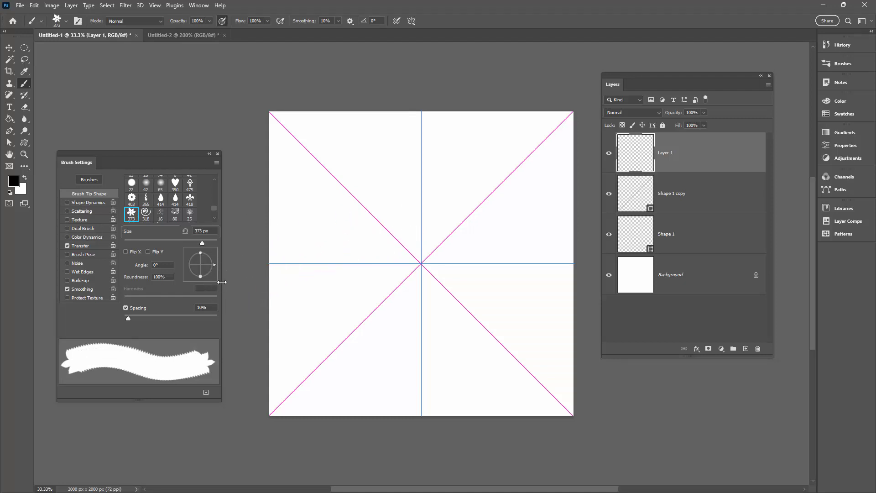
pyautogui.moveTo(215, 263); pyautogui.dragTo(215, 262)
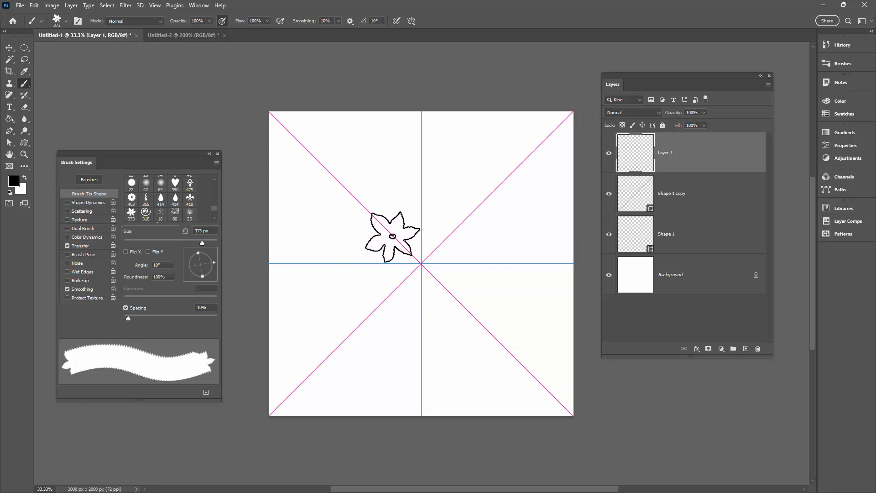
# Step: Stamp five flowers outward along the upper-left diagonal guide, reducing the brush size from 373 to 250, 175, 125 and 90 px
pyautogui.click(392, 236)
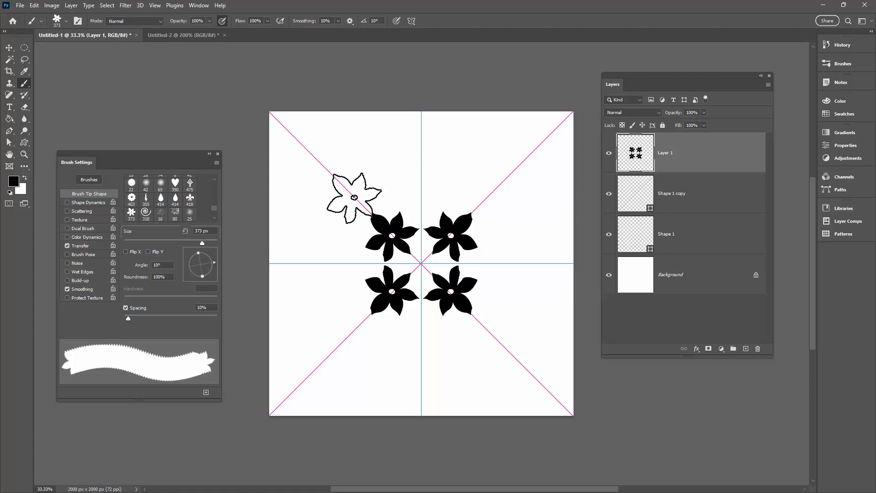
pyautogui.press('[')
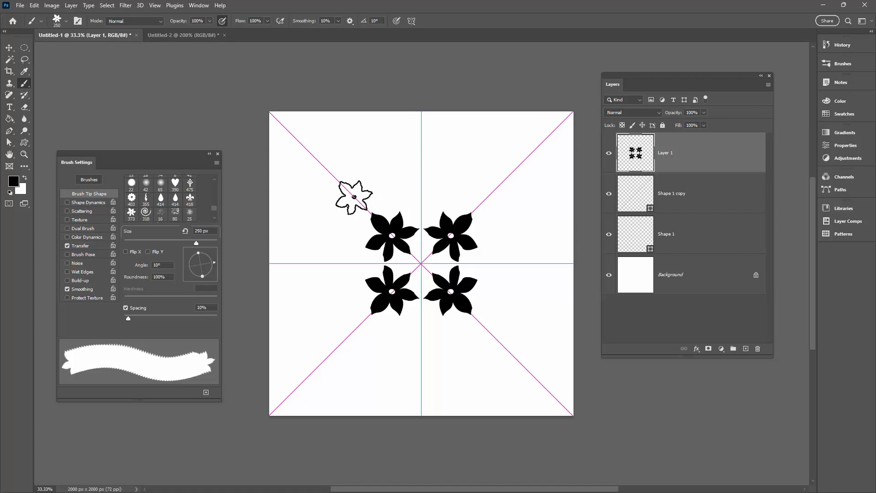
pyautogui.click(353, 197)
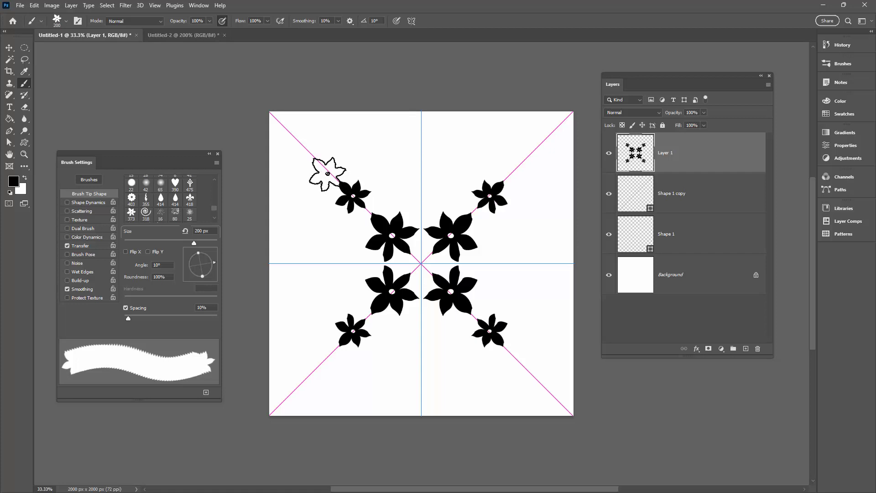
pyautogui.press('[')
pyautogui.click(325, 168)
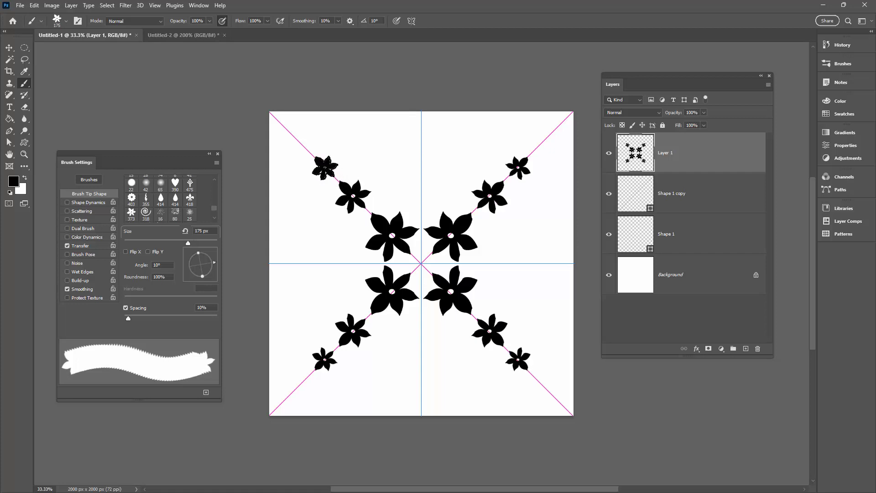
pyautogui.press('[')
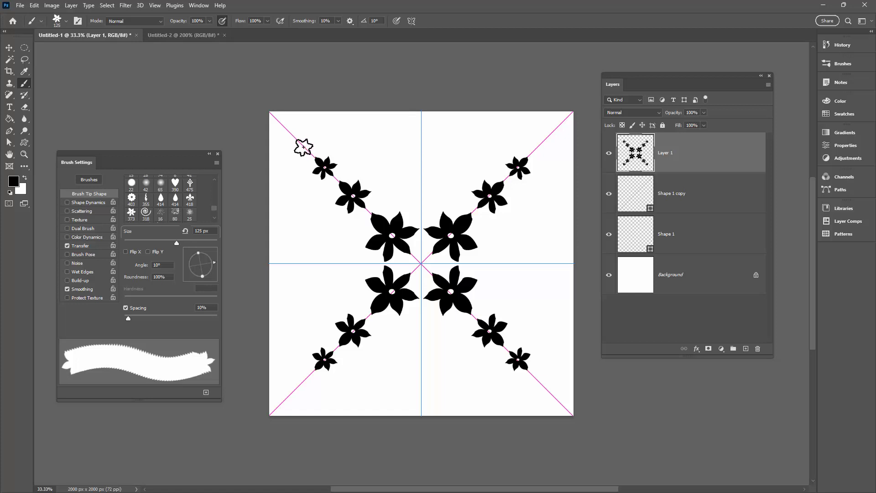
pyautogui.click(304, 146)
pyautogui.press('[')
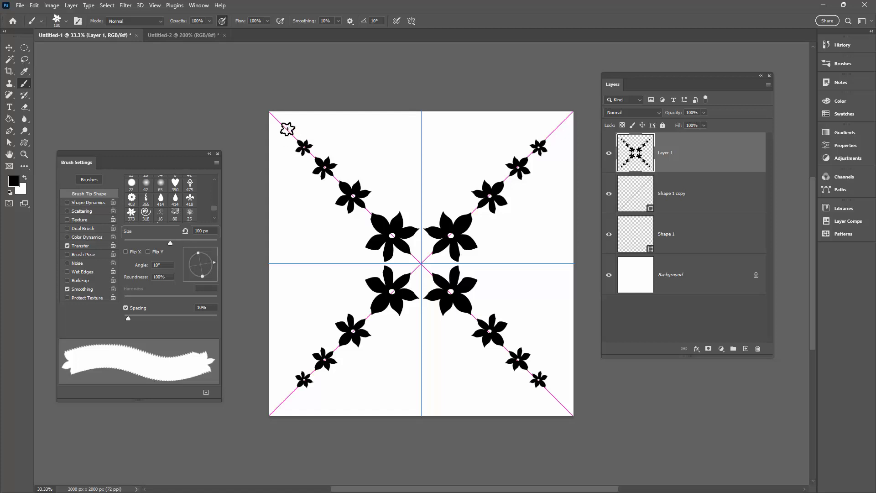
pyautogui.press('[')
pyautogui.click(289, 131)
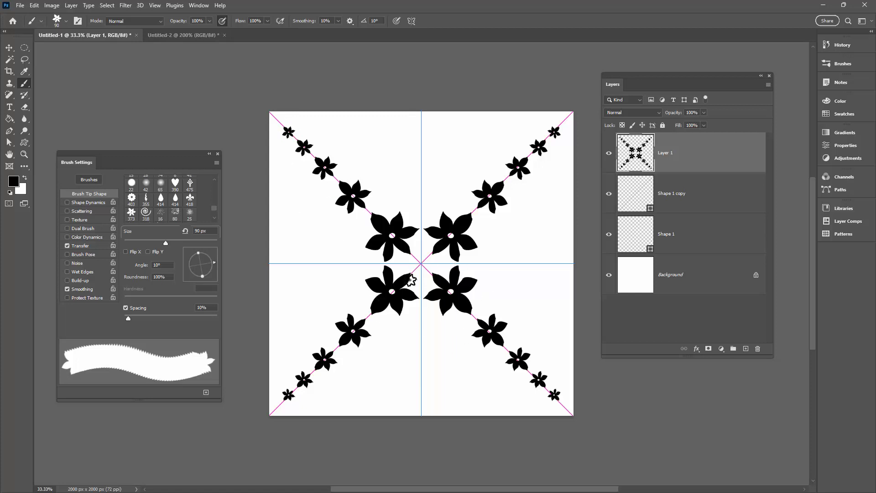
# Step: Hide the Shape 1 copy and Shape 1 guide layers to check the flower pattern, and show both again
pyautogui.click(609, 194)
pyautogui.click(608, 234)
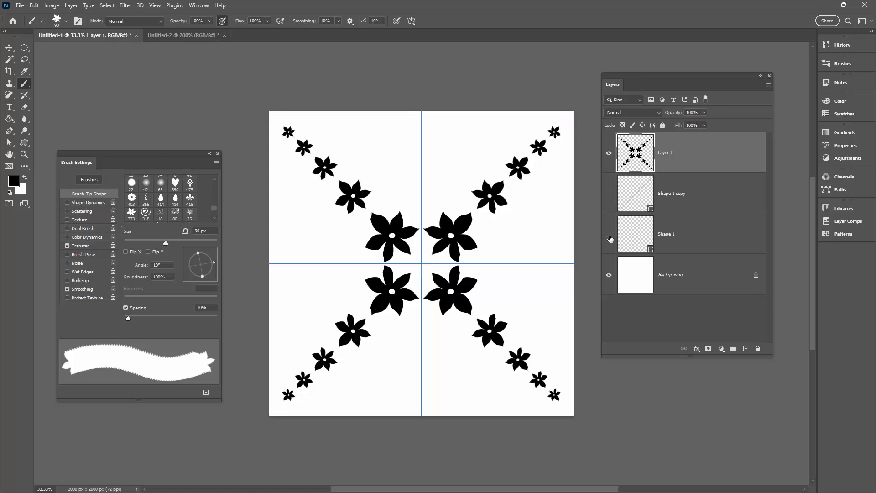
pyautogui.moveTo(608, 235); pyautogui.dragTo(609, 195)
# Step: Select the 403 px scalloped flower tip, reduce it to 400 px and stamp it half over the canvas's upper and left edges
pyautogui.click(131, 198)
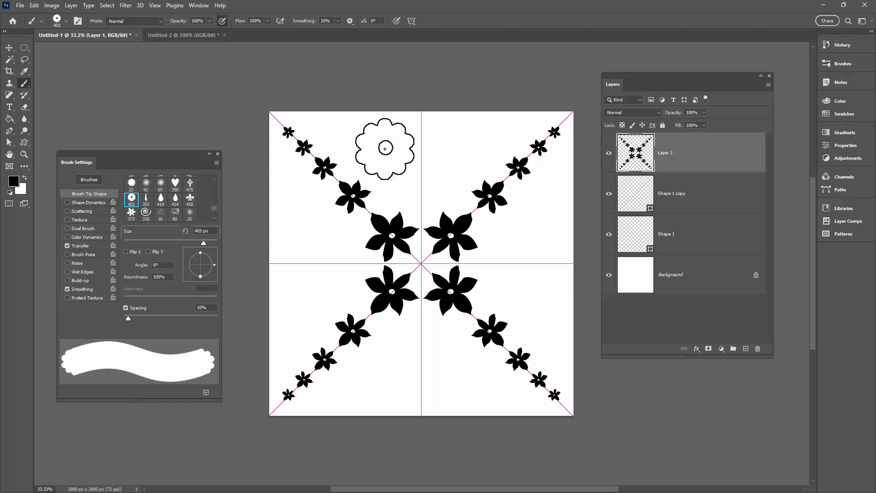
pyautogui.click(408, 154)
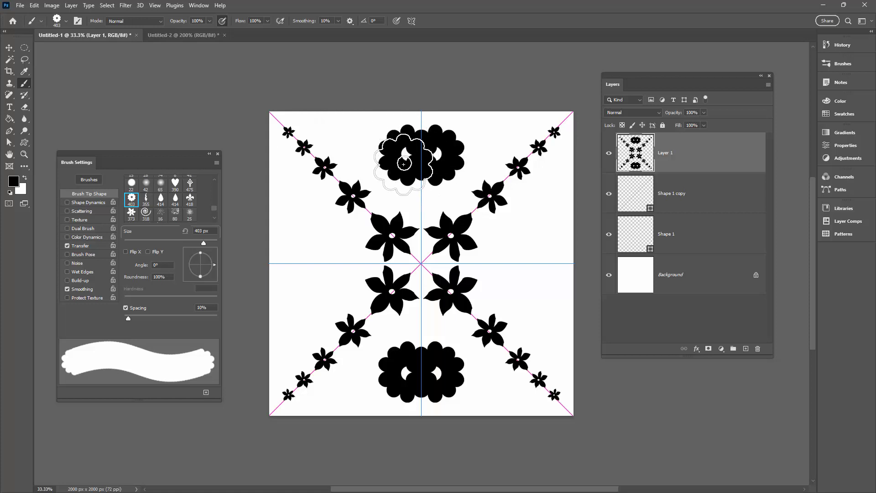
pyautogui.hotkey('ctrl', 'z')
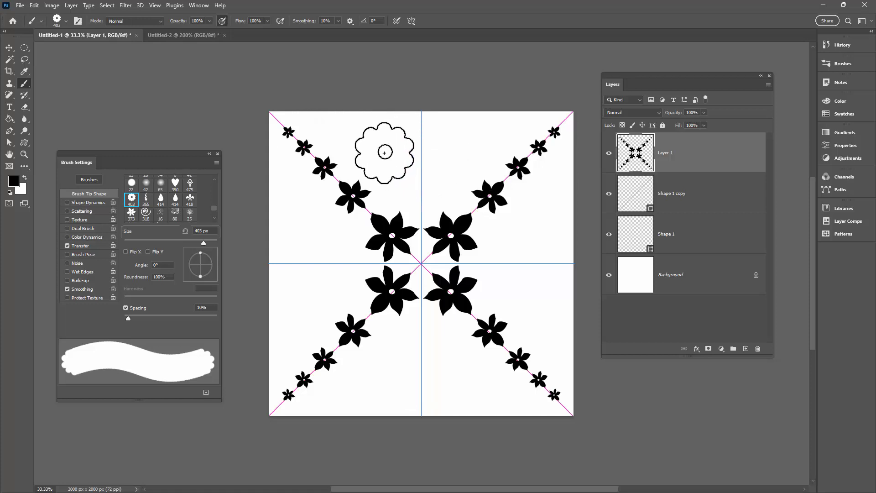
pyautogui.press('[')
pyautogui.press('[')
pyautogui.press('[')
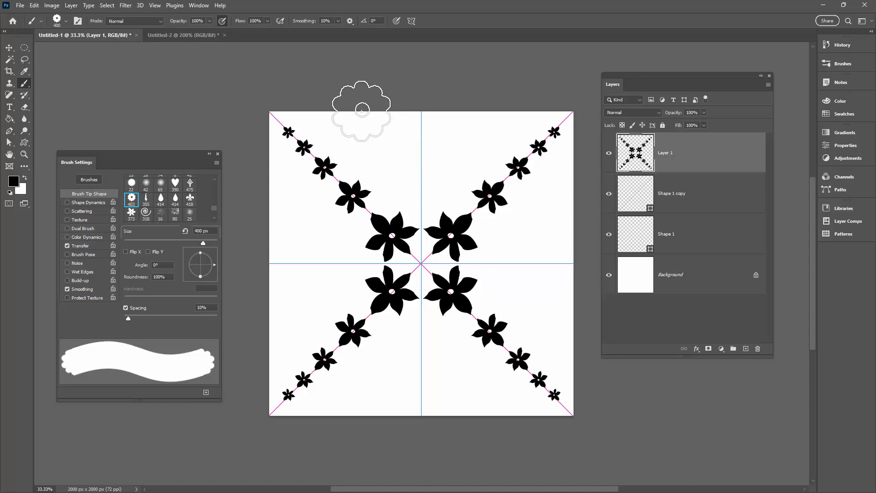
pyautogui.click(362, 111)
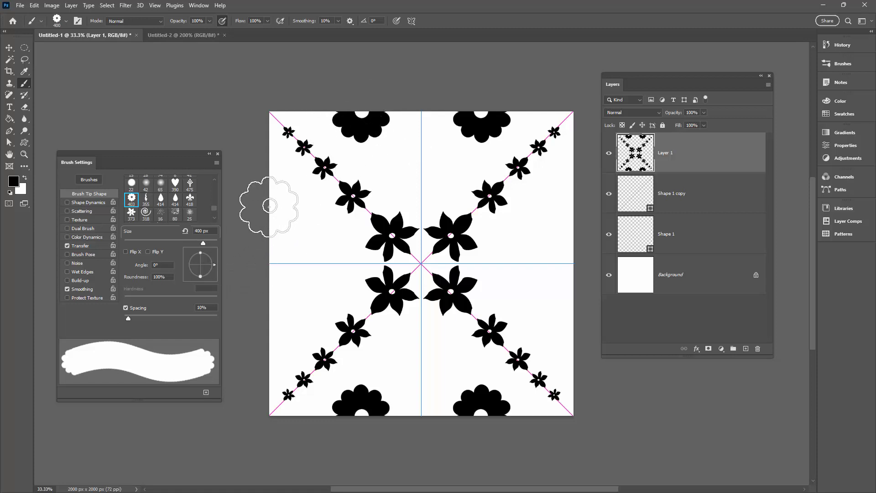
pyautogui.click(269, 206)
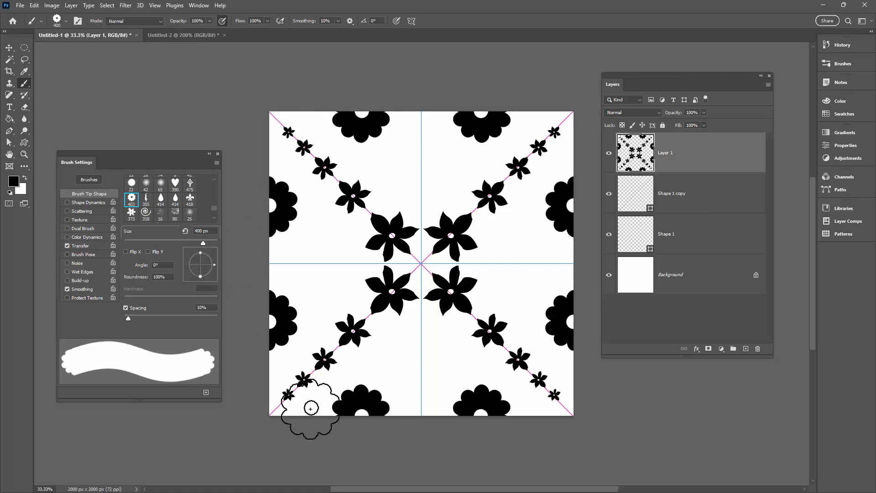
# Step: Select the first 414 px teardrop brush tip, tilt it to about -50° and reduce its size to 175 px
pyautogui.click(160, 198)
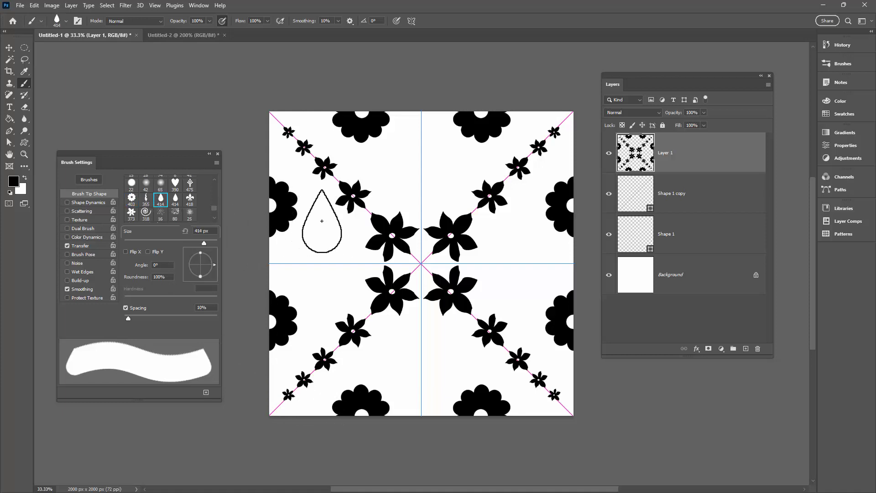
pyautogui.moveTo(214, 264); pyautogui.dragTo(210, 276)
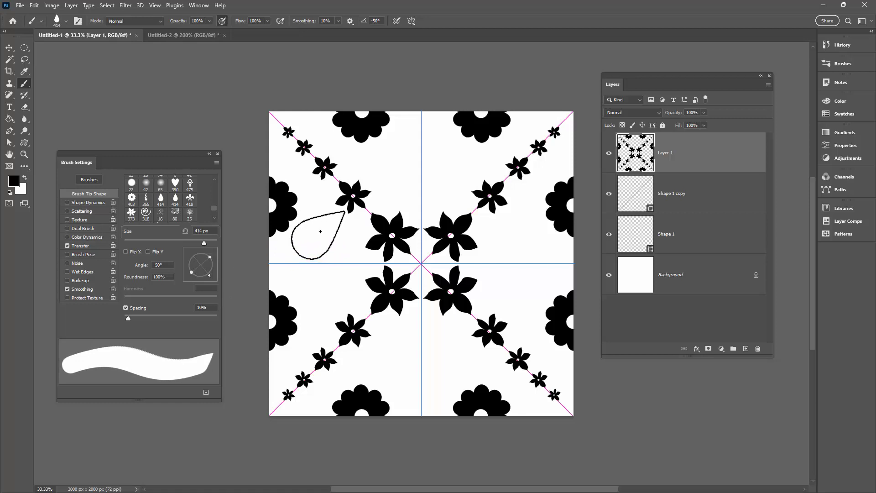
pyautogui.press('[')
pyautogui.press('[')
pyautogui.press('[')
pyautogui.press('[')
pyautogui.press('[')
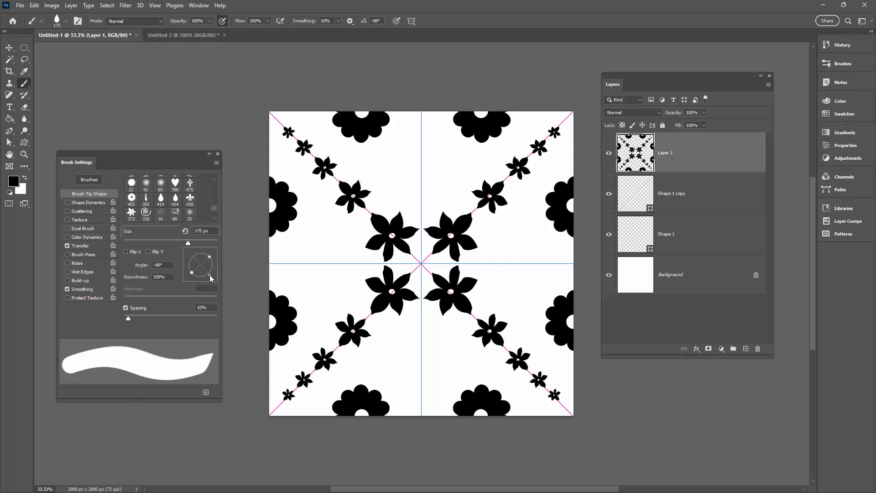
# Step: Set the teardrop brush's spacing to 196% and its angle to -73°
pyautogui.moveTo(209, 275)
pyautogui.mouseDown()
pyautogui.moveTo(214, 268)
pyautogui.moveTo(204, 276)
pyautogui.mouseUp()
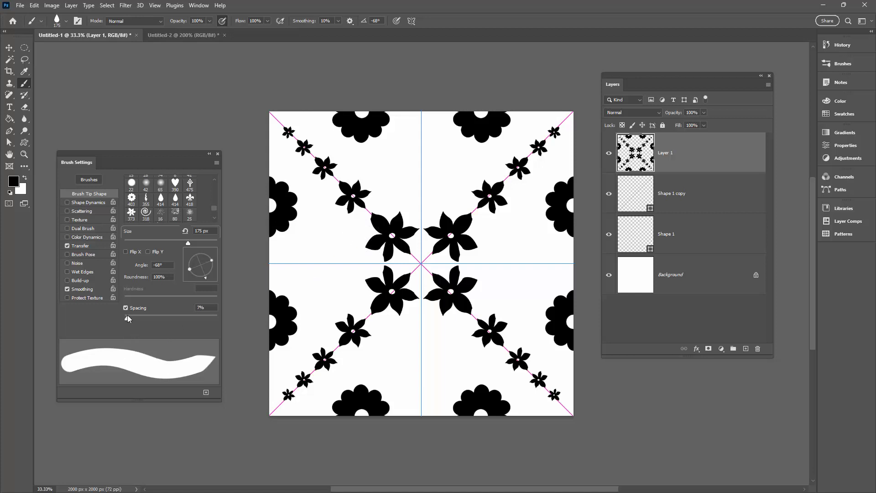
pyautogui.moveTo(127, 318); pyautogui.dragTo(193, 315)
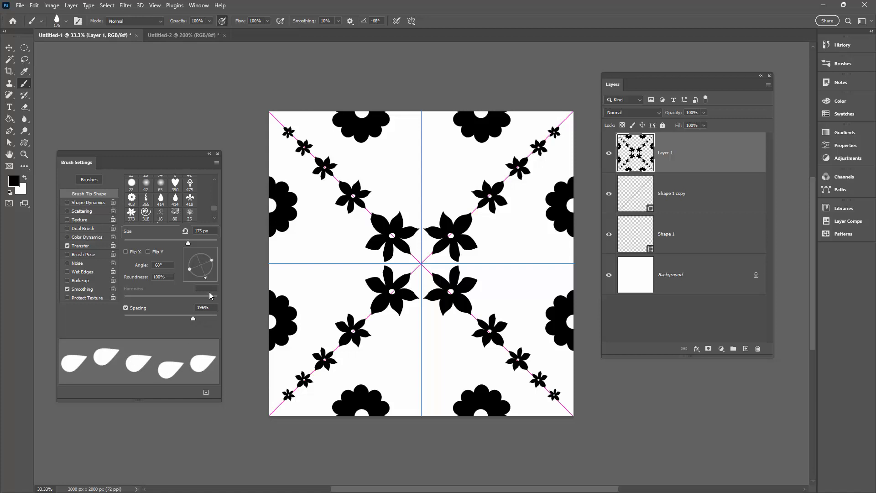
pyautogui.moveTo(206, 278)
pyautogui.mouseDown()
pyautogui.moveTo(180, 281)
pyautogui.moveTo(207, 275)
pyautogui.mouseUp()
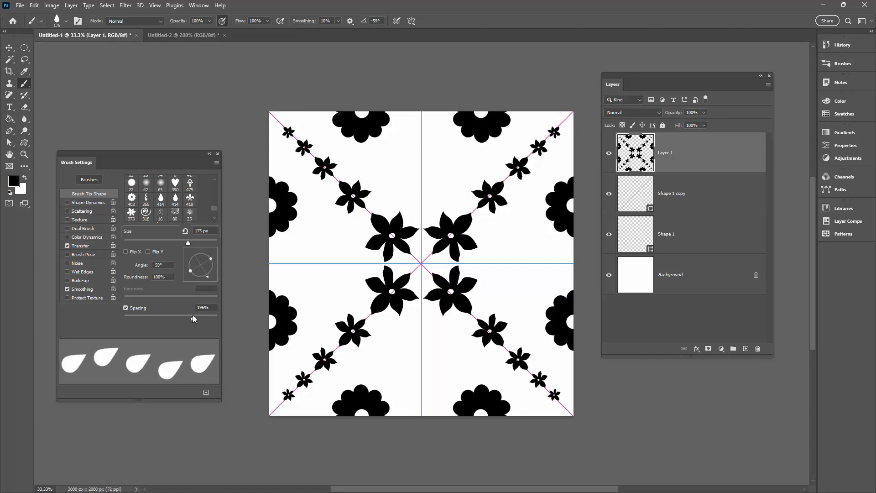
pyautogui.moveTo(207, 276); pyautogui.dragTo(204, 278)
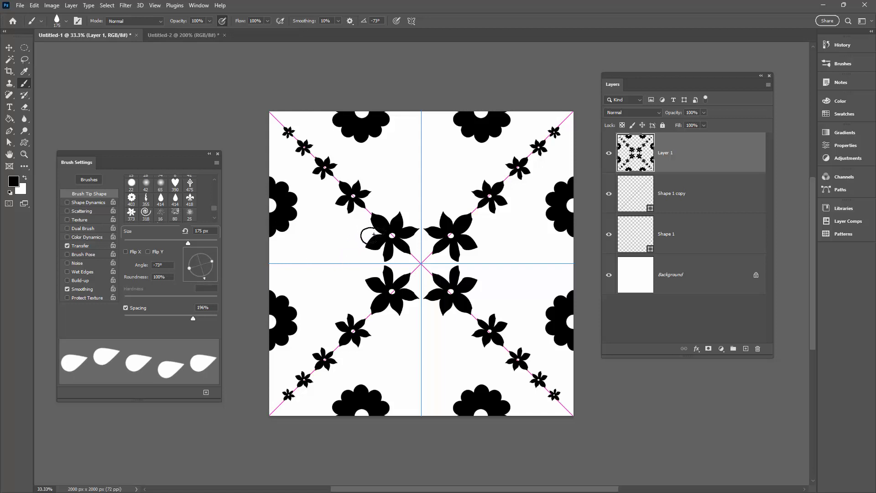
# Step: Set the foreground colour to grey #757373 and add a new layer above Layer 1
pyautogui.click(12, 183)
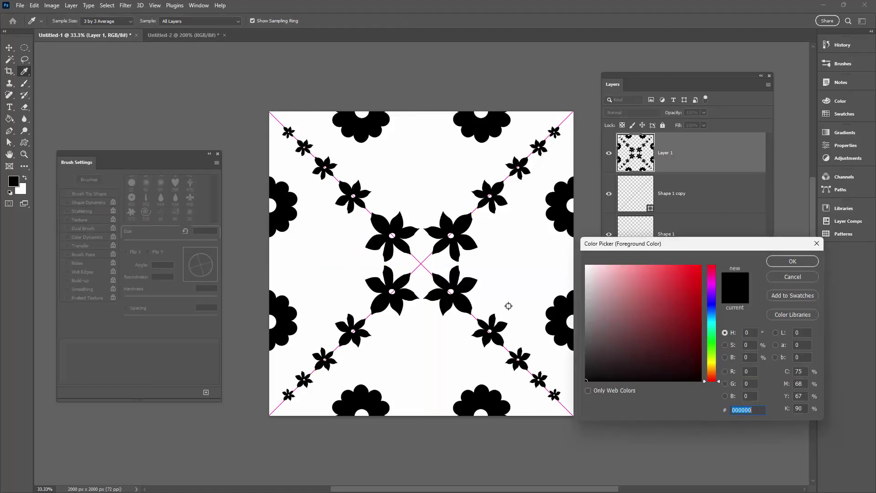
pyautogui.click(587, 328)
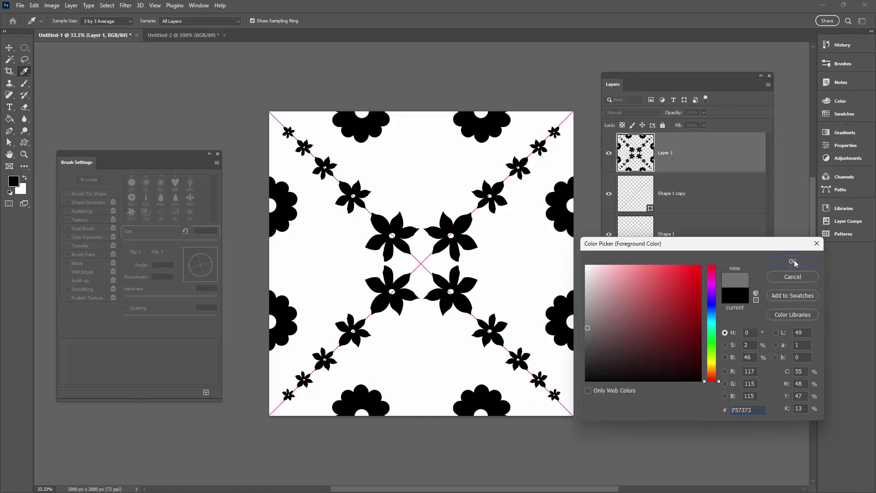
pyautogui.click(806, 262)
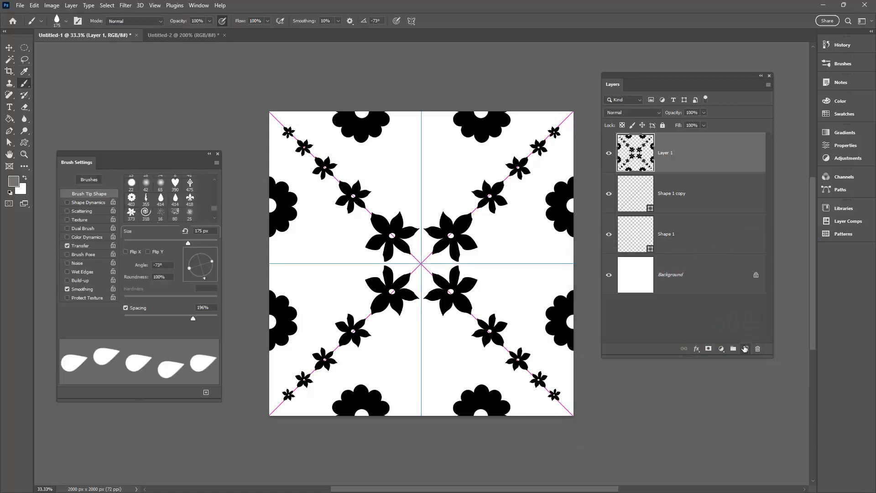
pyautogui.click(744, 349)
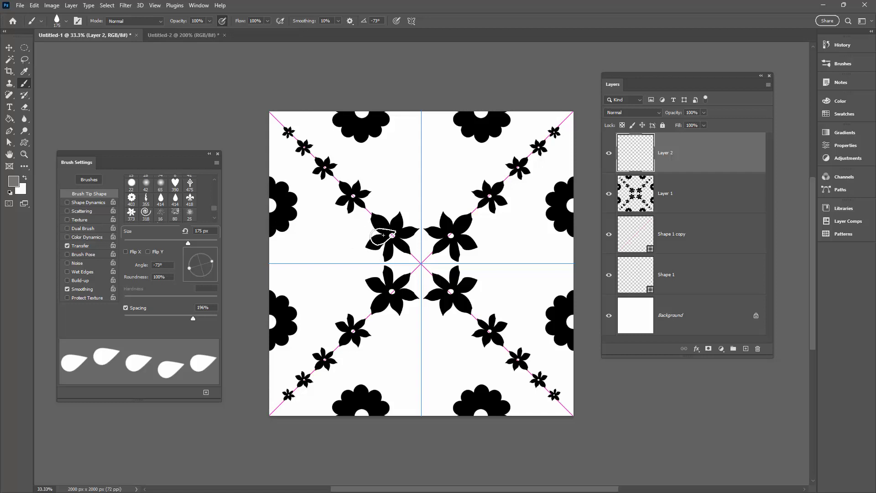
# Step: In the Untitled-2 document, hide the Spiral 1 layer and choose the Leaf 3 shape from the legacy custom shapes
pyautogui.click(189, 37)
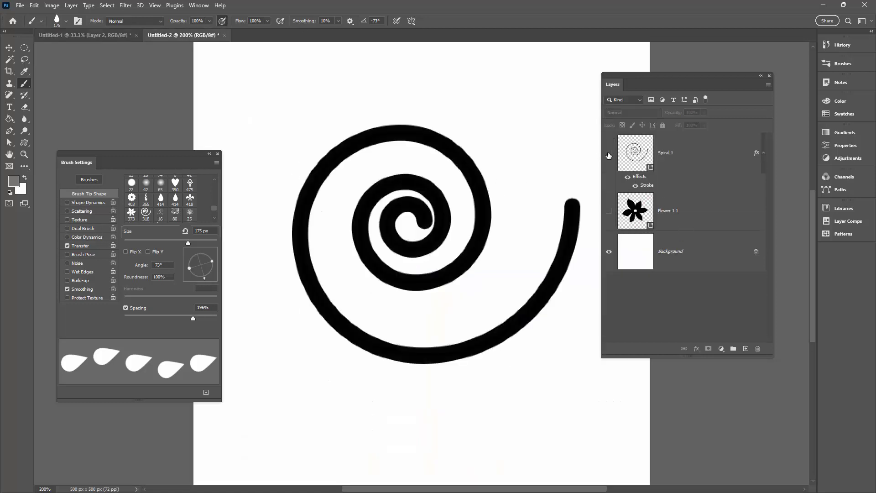
pyautogui.click(608, 154)
pyautogui.click(24, 143)
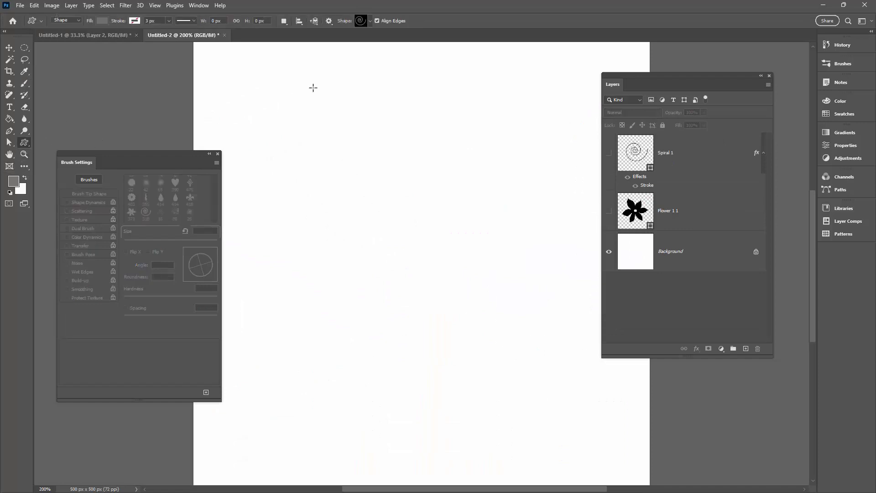
pyautogui.click(370, 21)
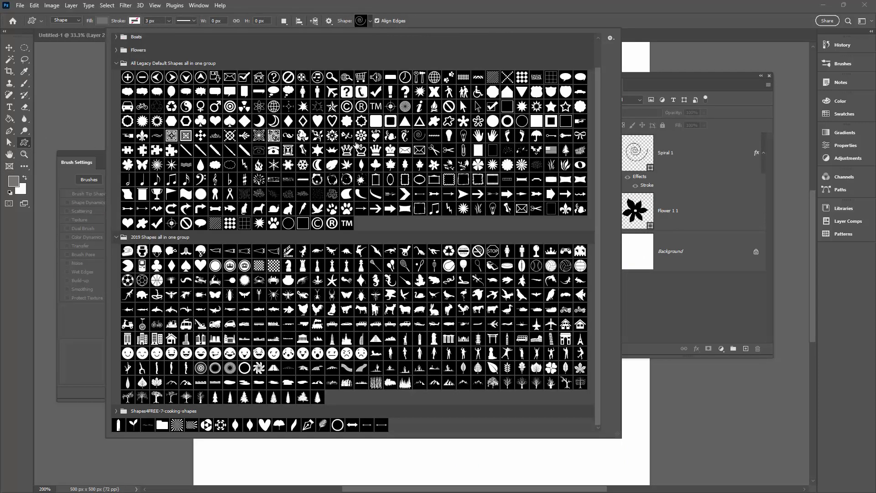
pyautogui.click(361, 165)
pyautogui.click(548, 6)
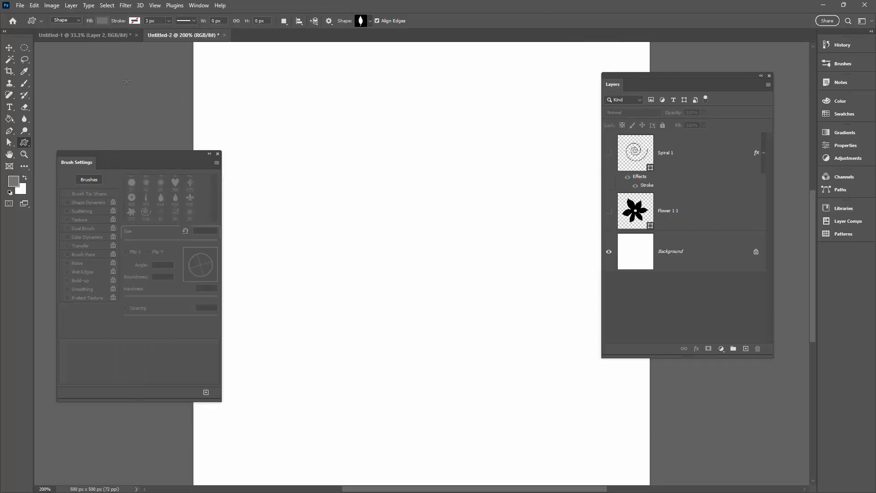
# Step: Set the shape fill to black and draw a leaf about 216 x 401 px in the middle of the canvas
pyautogui.click(101, 20)
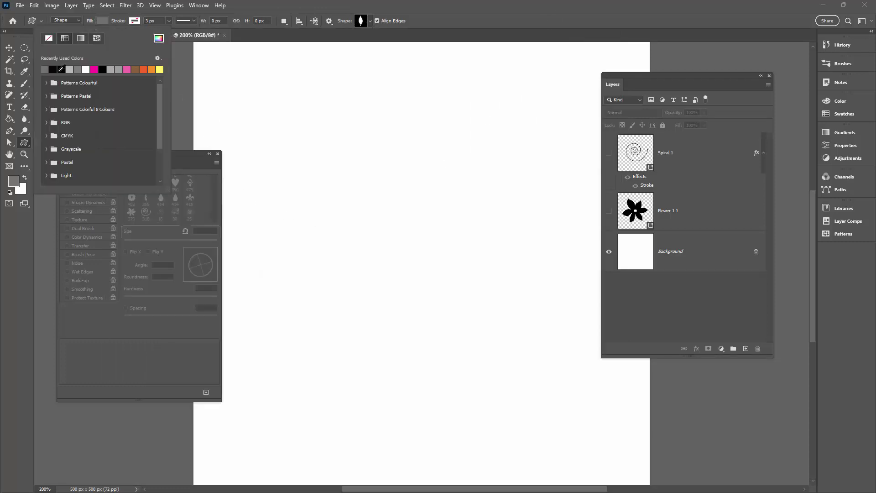
pyautogui.click(60, 70)
pyautogui.click(308, 4)
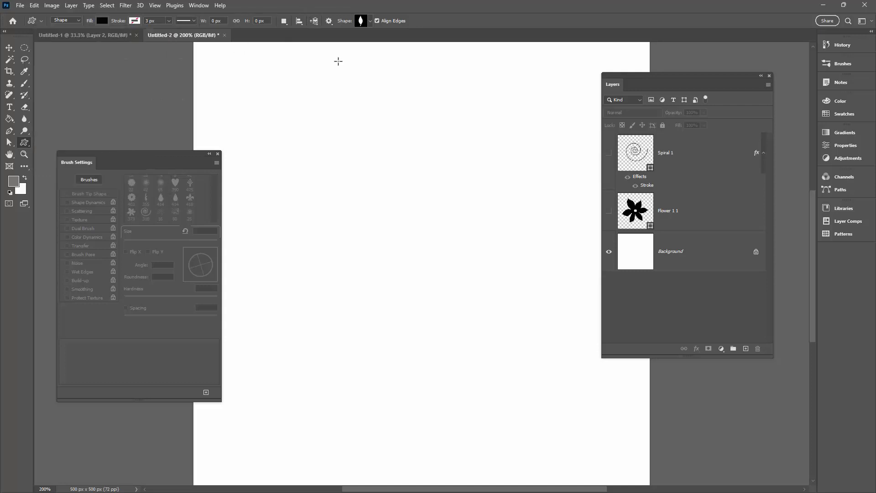
pyautogui.moveTo(340, 86); pyautogui.dragTo(533, 440)
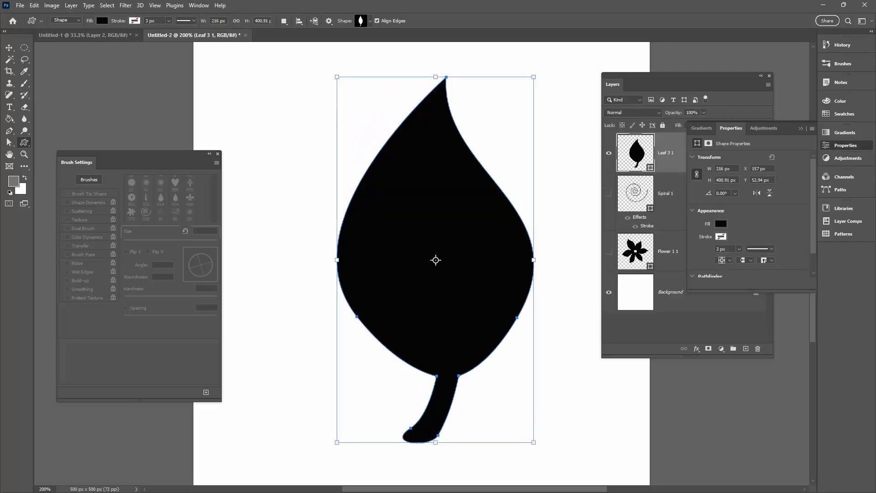
# Step: Define the black Leaf 3 1 shape as a new brush preset with the default name
pyautogui.click(9, 48)
pyautogui.click(318, 189)
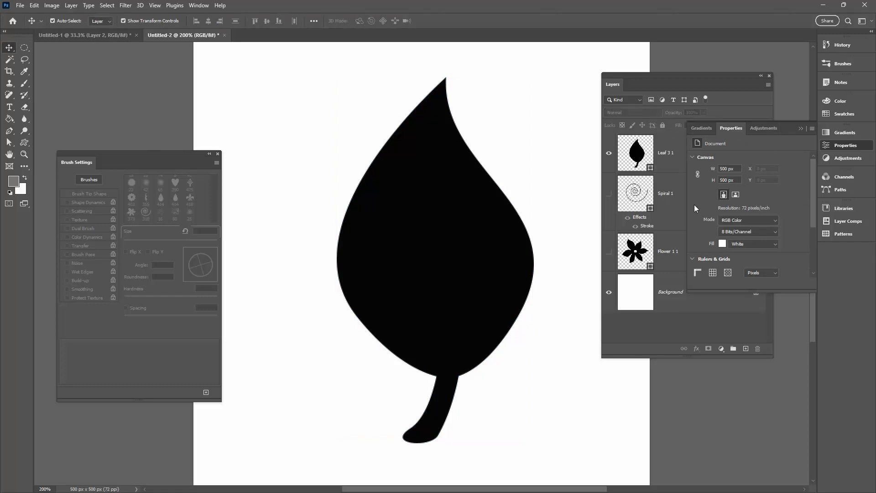
pyautogui.click(671, 147)
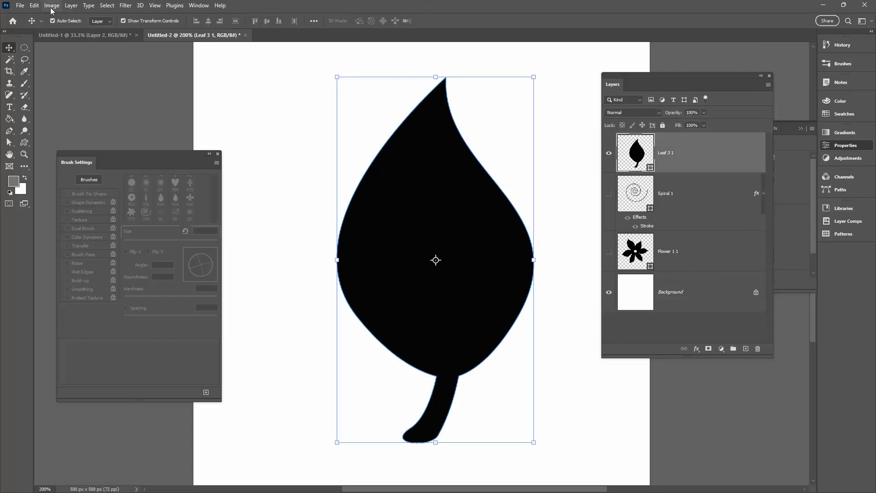
pyautogui.click(31, 6)
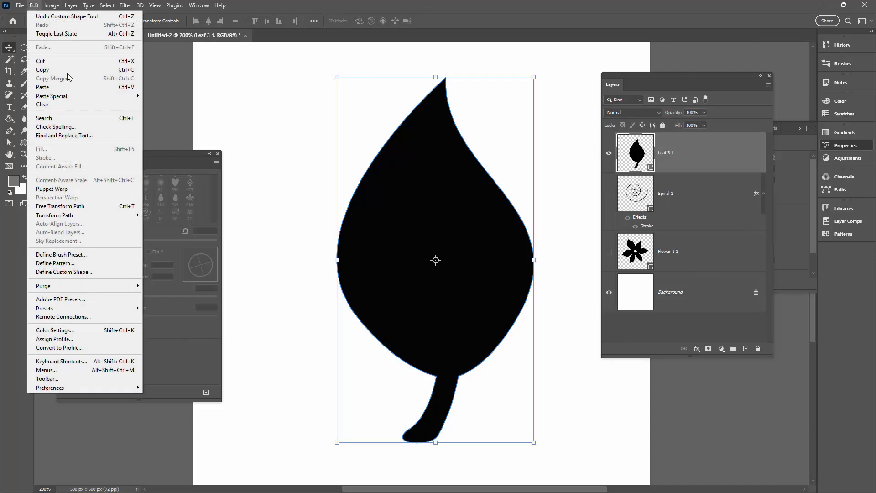
pyautogui.click(69, 254)
pyautogui.click(490, 322)
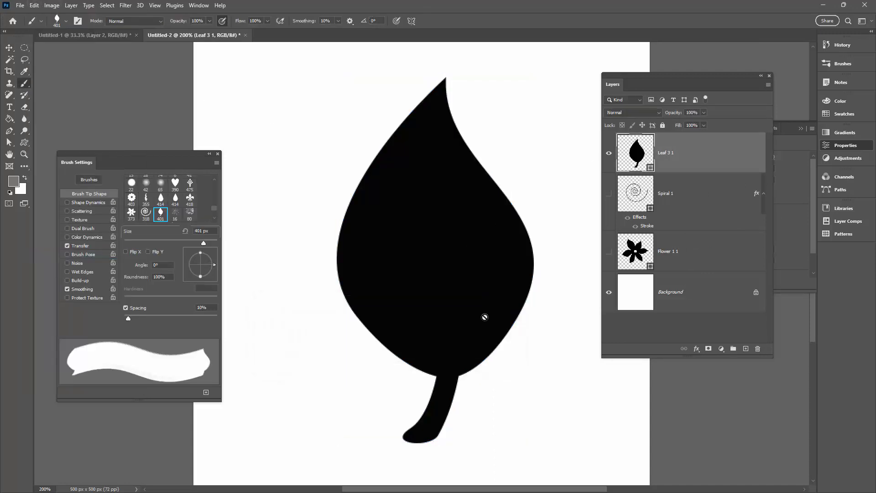
# Step: Hide the Leaf 3 1 layer and draw a black Fig Leaf custom shape about 285 x 315 px on a new layer
pyautogui.press('u')
pyautogui.click(364, 23)
pyautogui.click(493, 368)
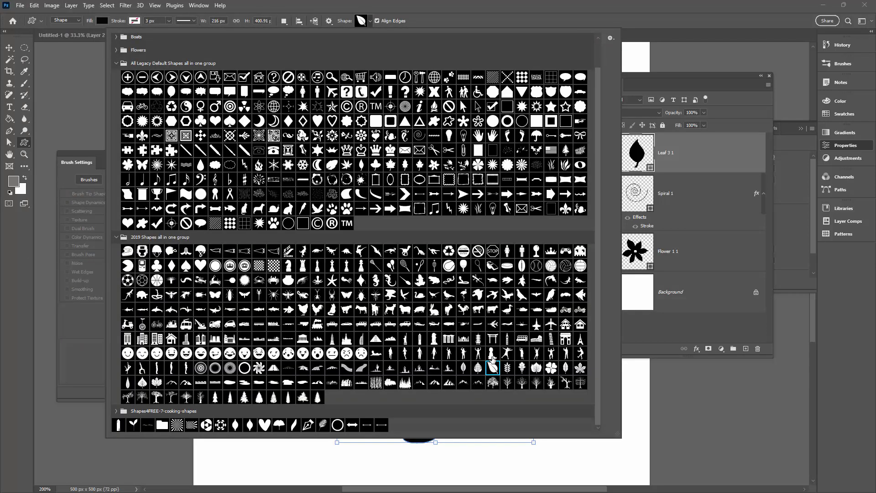
pyautogui.click(584, 15)
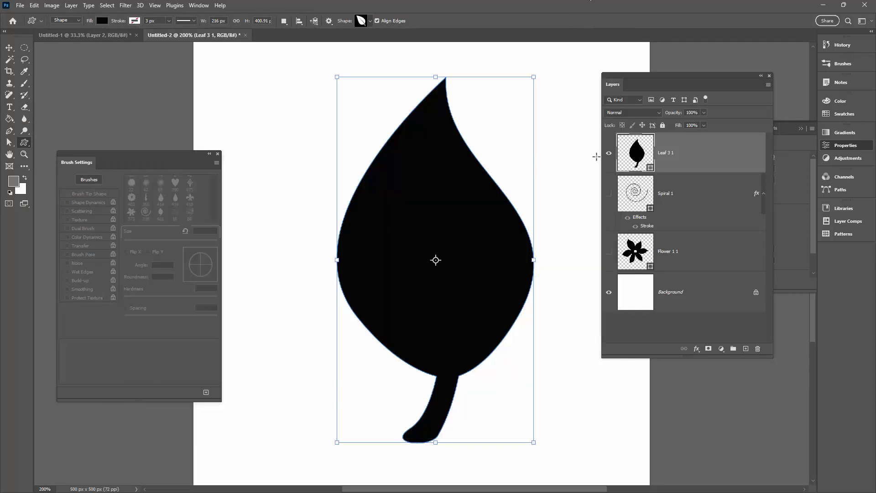
pyautogui.click(609, 153)
pyautogui.click(745, 349)
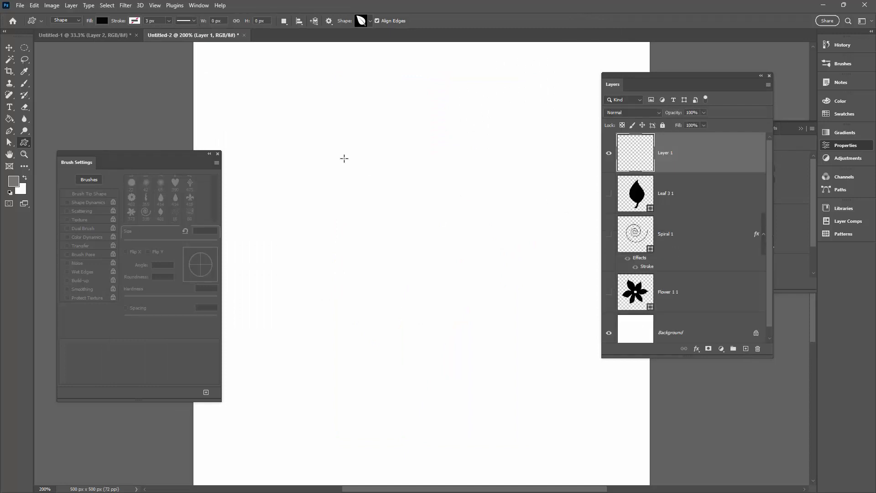
pyautogui.moveTo(327, 88); pyautogui.dragTo(567, 465)
pyautogui.moveTo(567, 466); pyautogui.dragTo(588, 477)
pyautogui.hotkey('ctrl', '0')
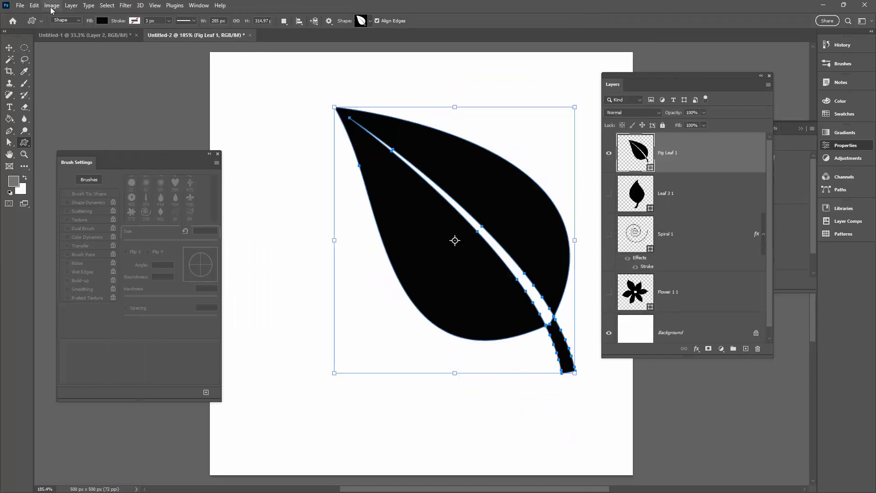
# Step: Define the fig leaf shape as a new brush preset with the default name
pyautogui.click(34, 5)
pyautogui.click(73, 256)
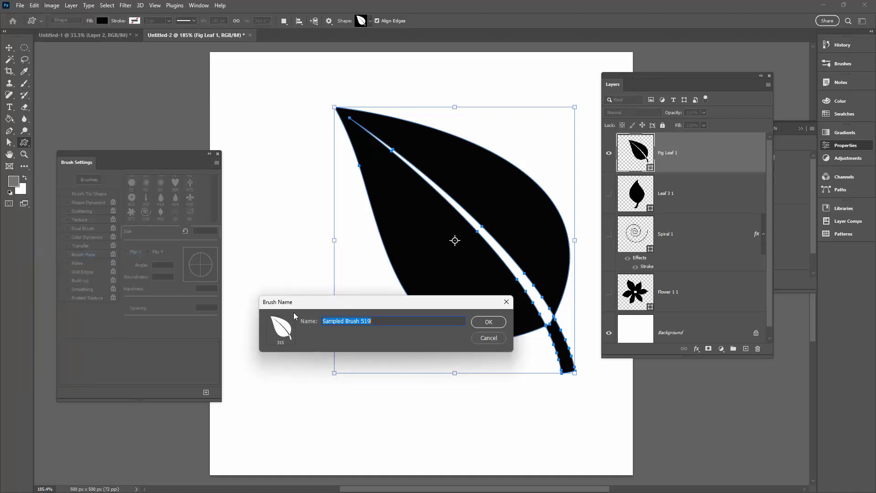
pyautogui.click(488, 322)
# Step: In the Untitled-1 document, set the fig leaf brush's spacing to 135% and its angle to -43°
pyautogui.click(118, 35)
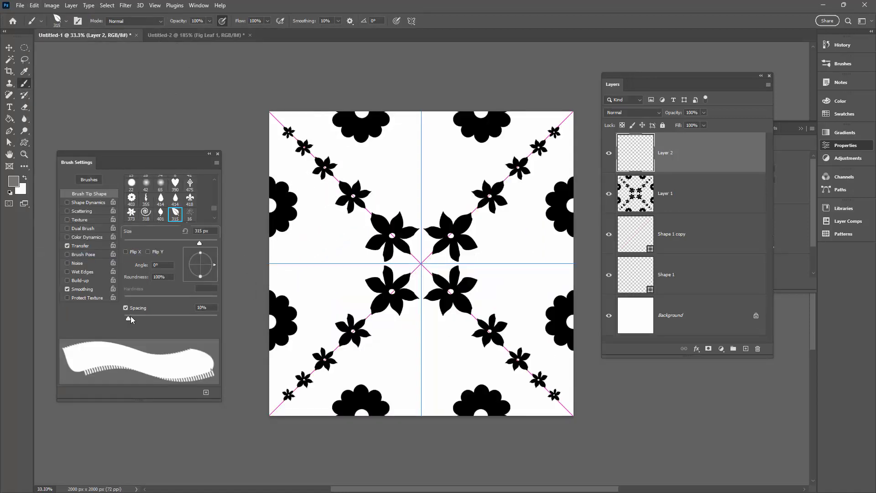
pyautogui.moveTo(129, 319); pyautogui.dragTo(179, 321)
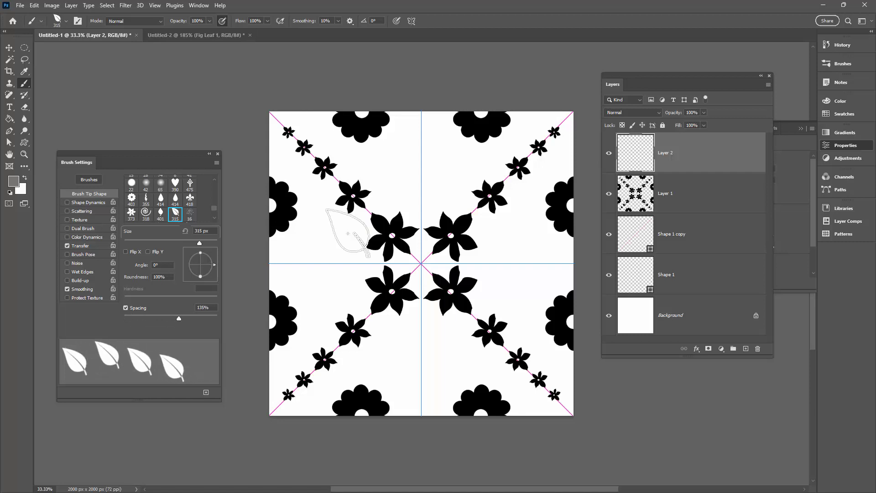
pyautogui.moveTo(214, 267); pyautogui.dragTo(210, 274)
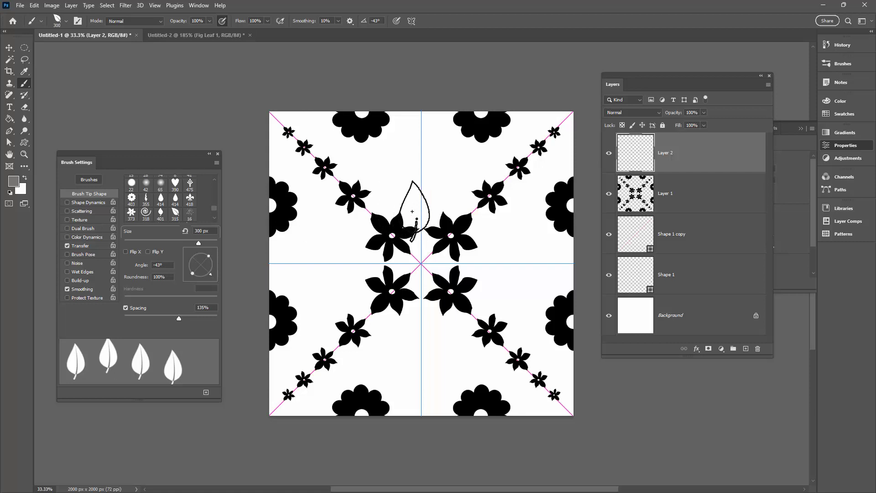
# Step: Reduce the leaf brush to 175 px and stamp a mirrored grey leaf at the outer tip of the large central flowers on Layer 2
pyautogui.press('[')
pyautogui.press('[')
pyautogui.press('[')
pyautogui.press('[')
pyautogui.press('[')
pyautogui.press(']')
pyautogui.click(392, 212)
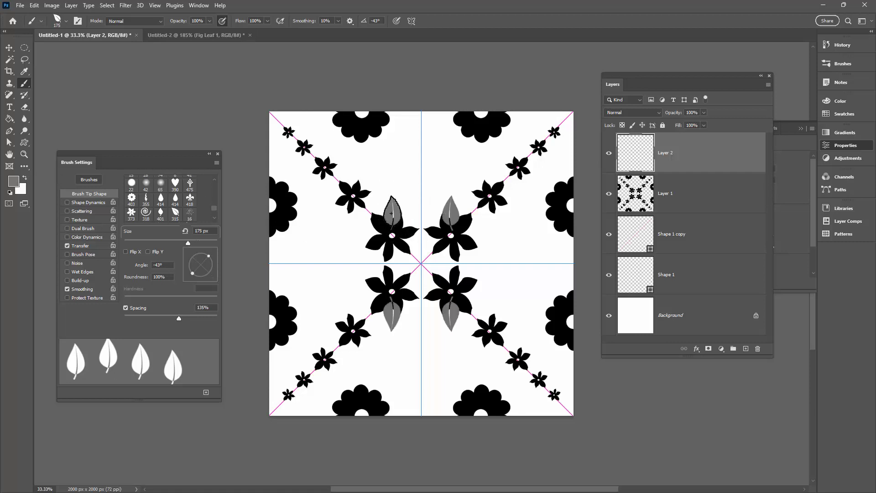
# Step: Stamp a second leaf beside the first at an angle of -82°, and place Layer 2 beneath Layer 1
pyautogui.moveTo(216, 265); pyautogui.dragTo(202, 282)
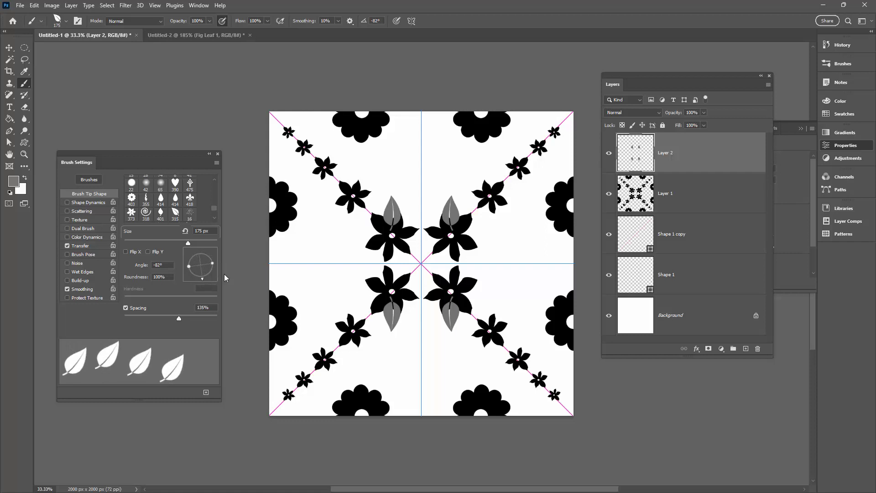
pyautogui.click(404, 219)
pyautogui.moveTo(686, 160); pyautogui.dragTo(682, 217)
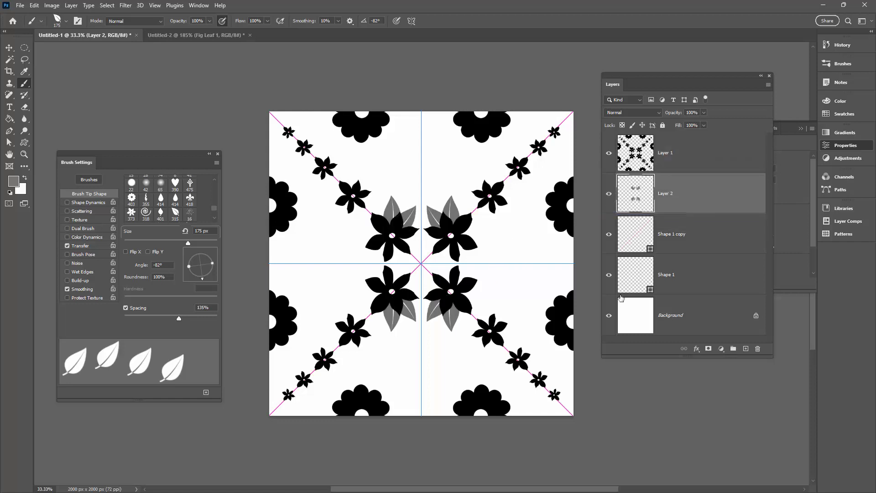
# Step: Stamp two 90 px leaves behind the next smaller flowers on the diagonals, one at -41° and one at 2°
pyautogui.press('[')
pyautogui.press('[')
pyautogui.press('[')
pyautogui.press('[')
pyautogui.moveTo(202, 280); pyautogui.dragTo(211, 273)
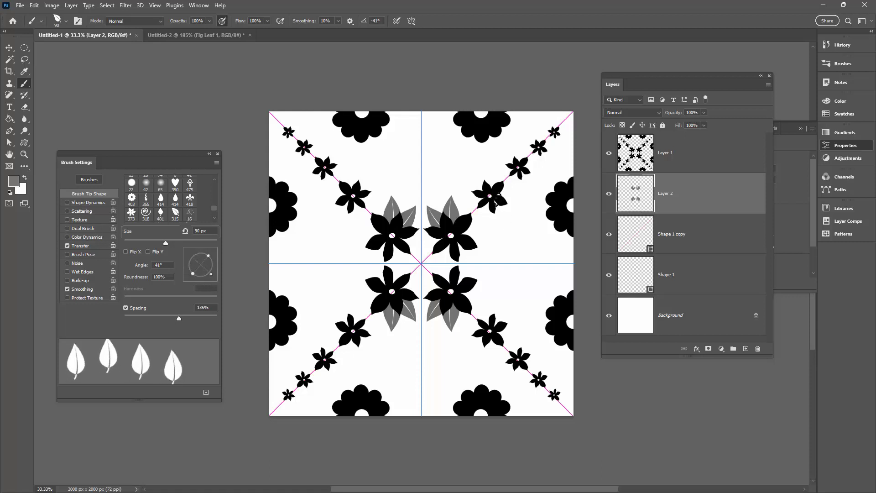
pyautogui.click(490, 183)
pyautogui.moveTo(213, 273); pyautogui.dragTo(219, 264)
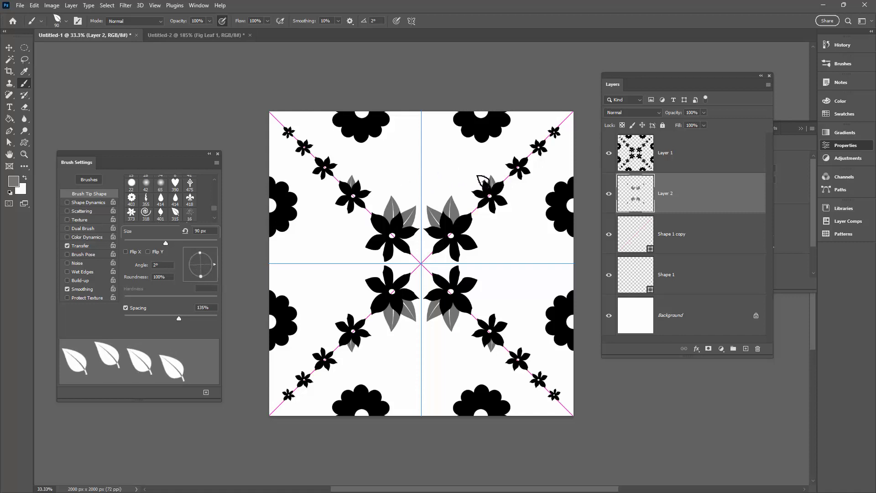
pyautogui.click(484, 181)
# Step: In the Untitled-2 document, hide the Fig Leaf 1 layer and shift the Layers panel away from the canvas
pyautogui.click(24, 145)
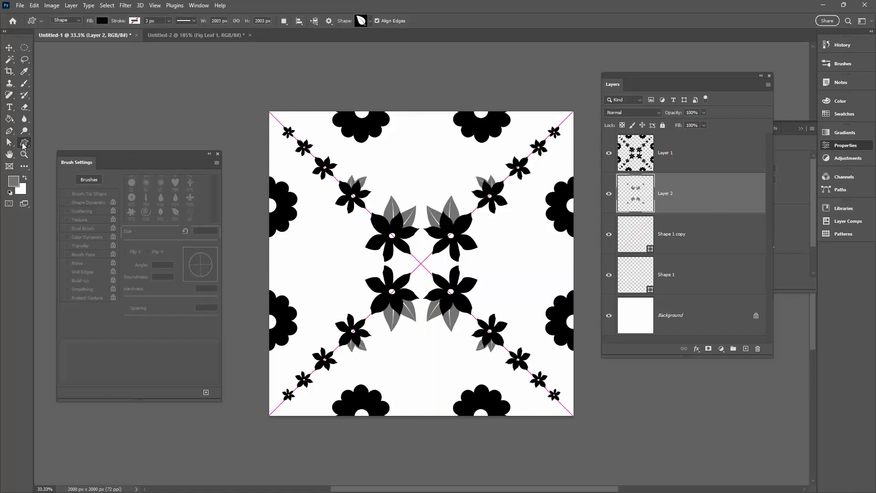
pyautogui.rightClick(28, 145)
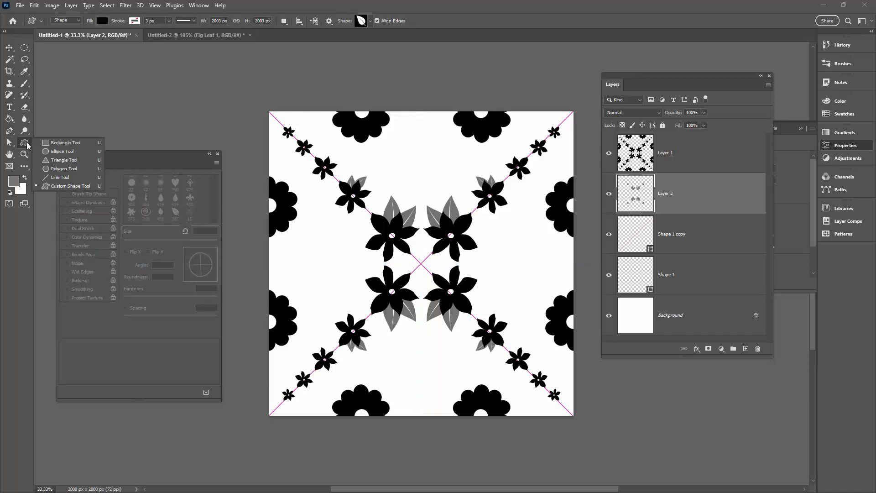
pyautogui.click(208, 36)
pyautogui.click(608, 155)
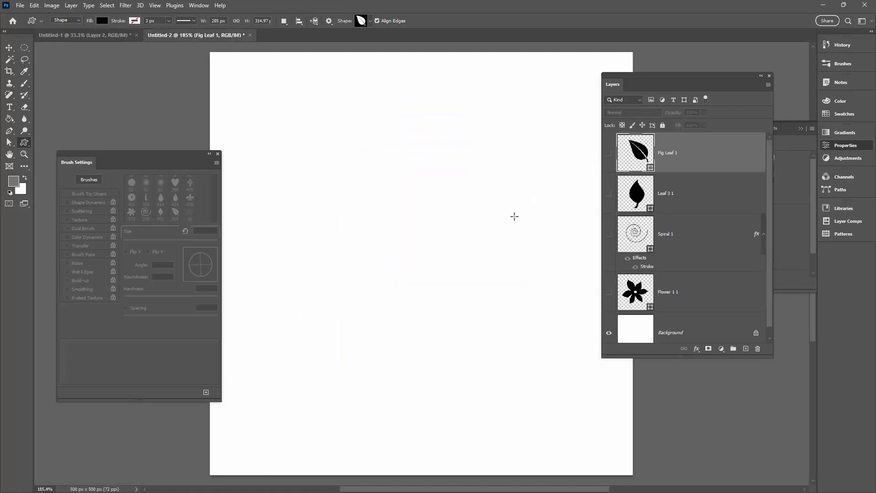
pyautogui.moveTo(613, 82); pyautogui.dragTo(657, 127)
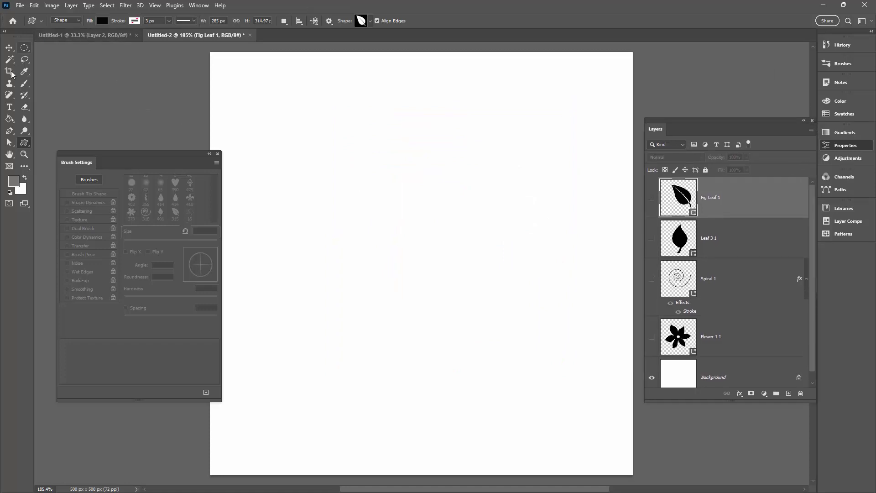
# Step: Activate the Type tool and choose the Tombats 7 font
pyautogui.click(8, 108)
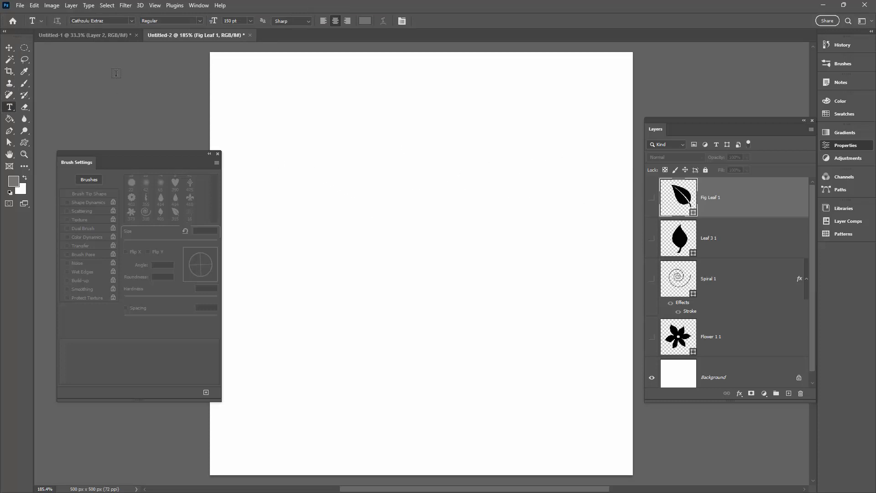
pyautogui.click(131, 22)
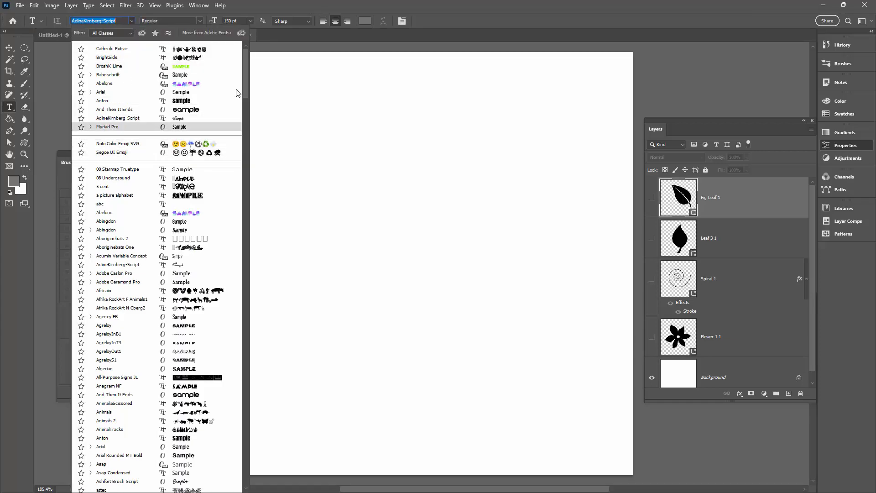
pyautogui.moveTo(245, 85); pyautogui.dragTo(252, 403)
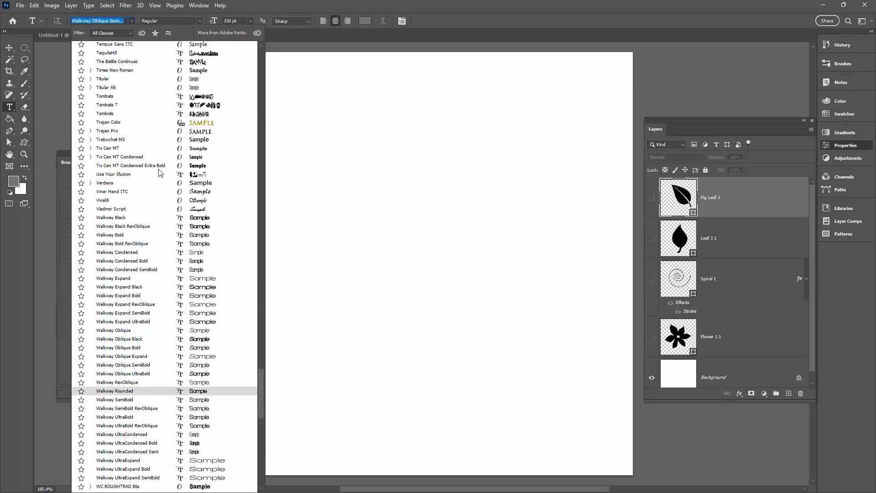
pyautogui.click(164, 105)
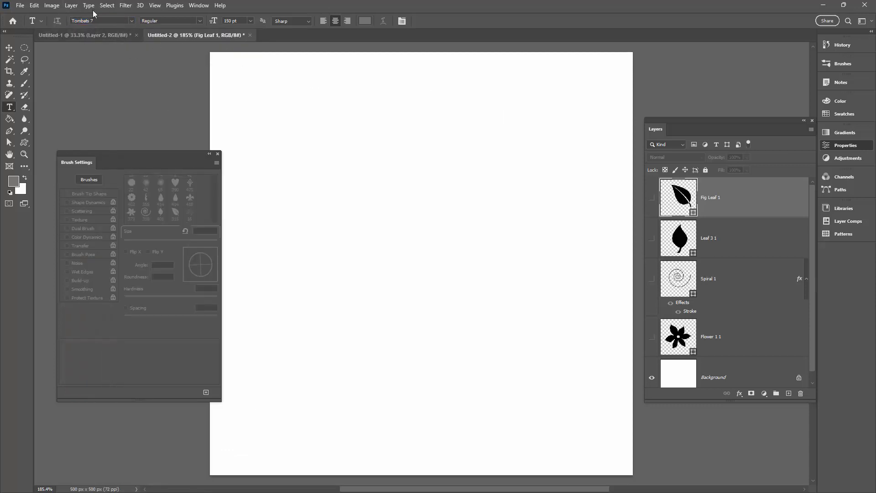
# Step: Show the Glyphs panel and enlarge it to display the whole set of Tombats 7 symbols
pyautogui.click(198, 5)
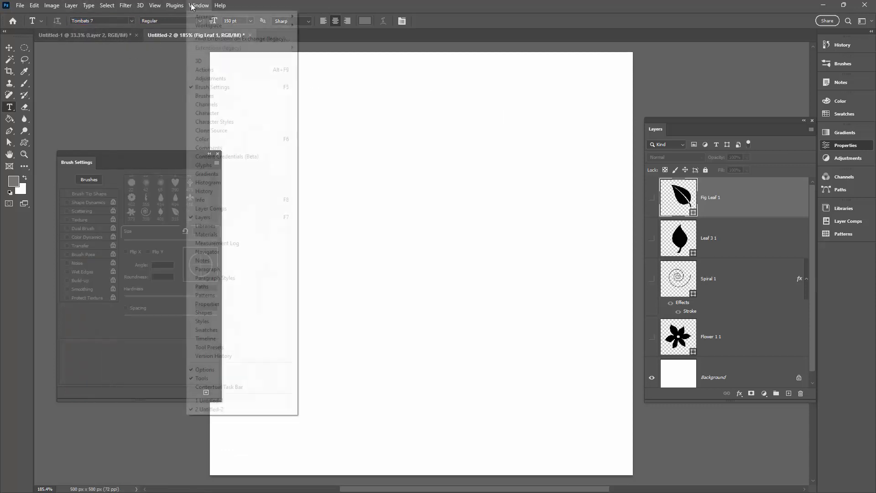
pyautogui.click(204, 165)
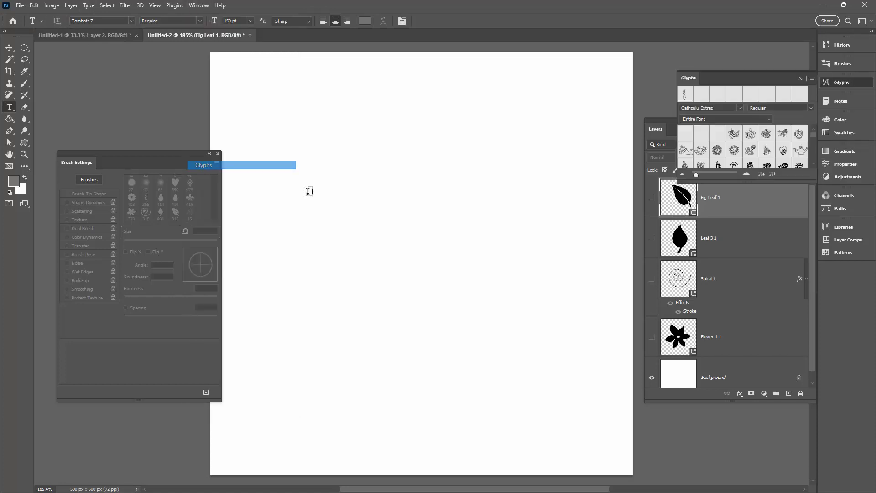
pyautogui.moveTo(700, 180); pyautogui.dragTo(698, 402)
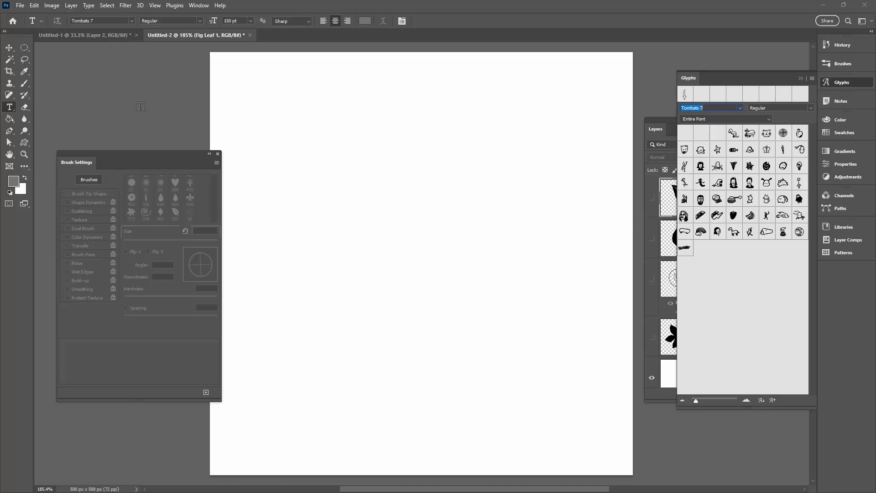
# Step: Browse the symbol fonts and set the type font to Princess BV
pyautogui.click(132, 21)
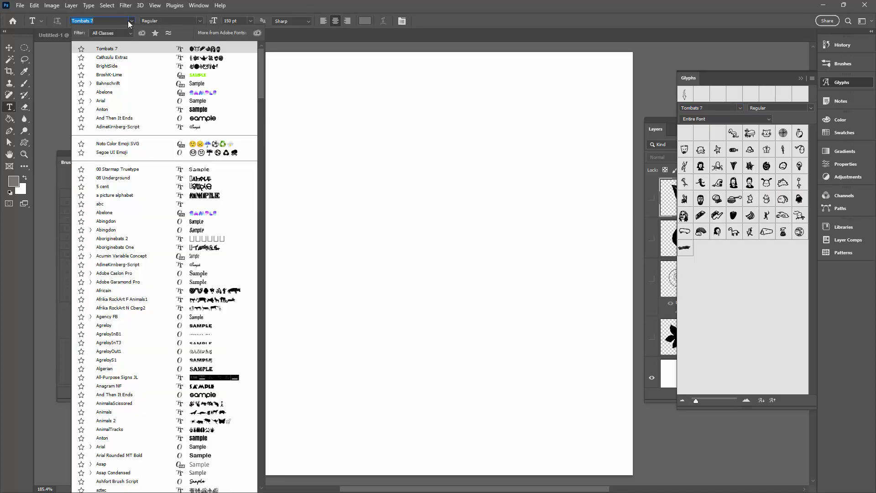
pyautogui.moveTo(261, 87); pyautogui.dragTo(256, 376)
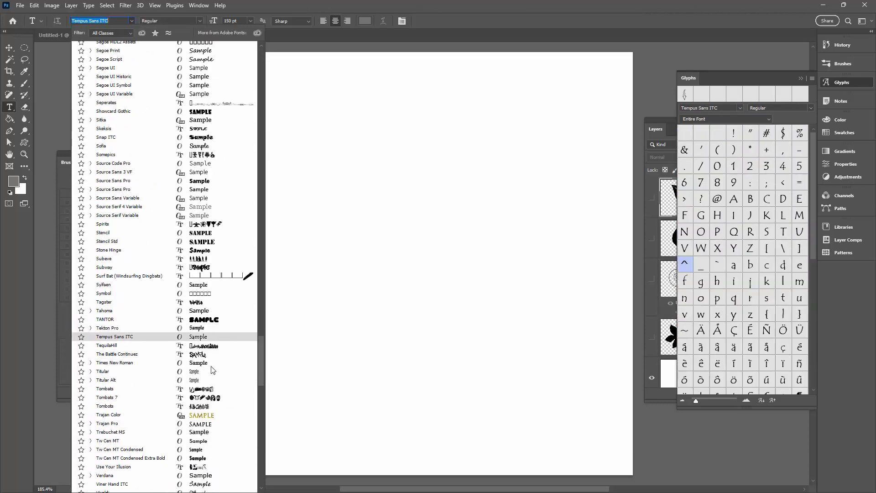
pyautogui.click(209, 406)
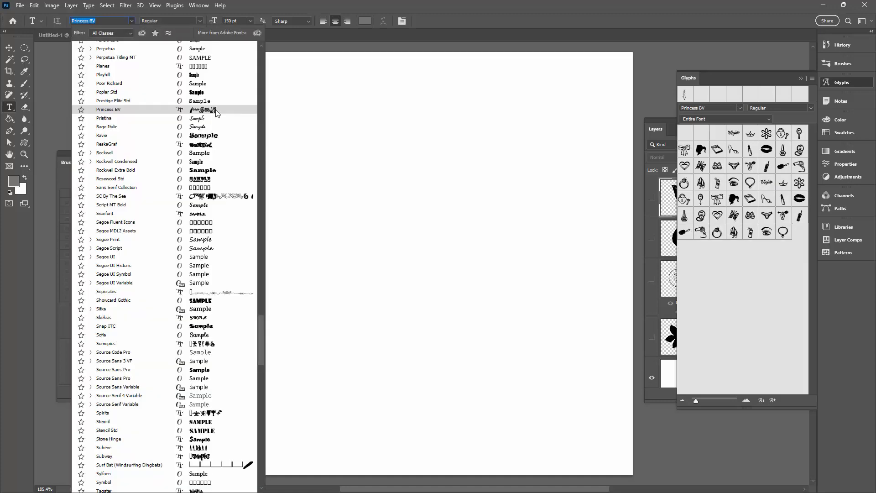
pyautogui.click(216, 113)
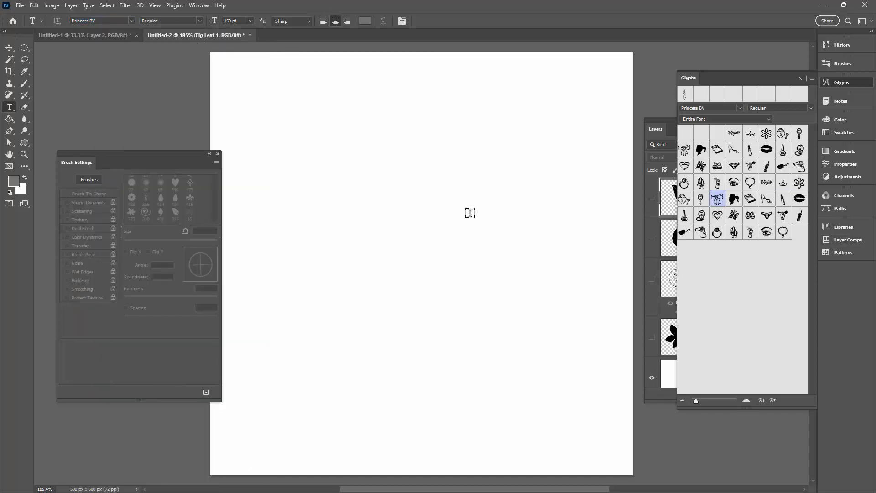
# Step: Start a type layer in the upper part of the canvas, try the bow, heart, crown and flower glyphs, and settle on the butterfly glyph
pyautogui.click(346, 205)
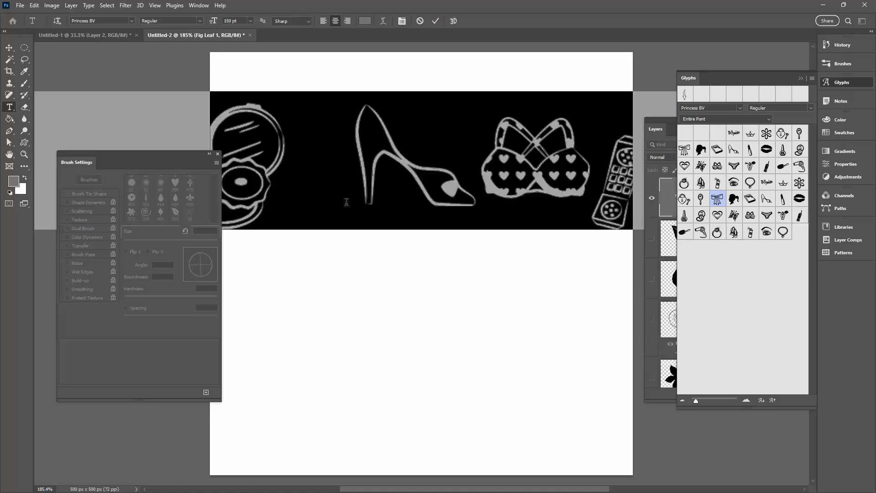
pyautogui.doubleClick(717, 199)
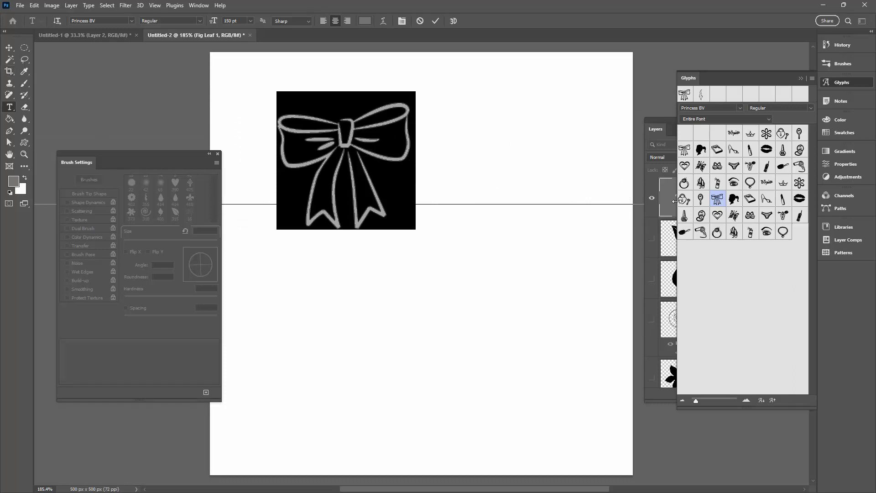
pyautogui.doubleClick(717, 215)
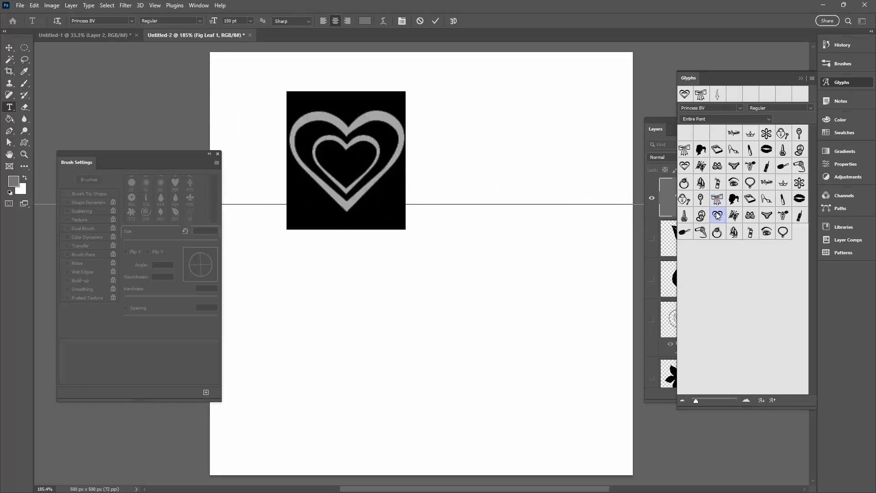
pyautogui.doubleClick(751, 133)
pyautogui.doubleClick(767, 133)
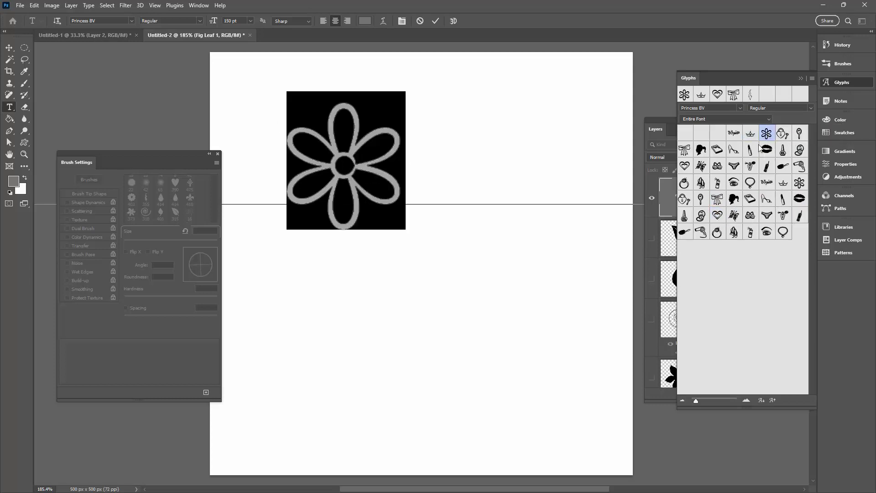
pyautogui.doubleClick(718, 215)
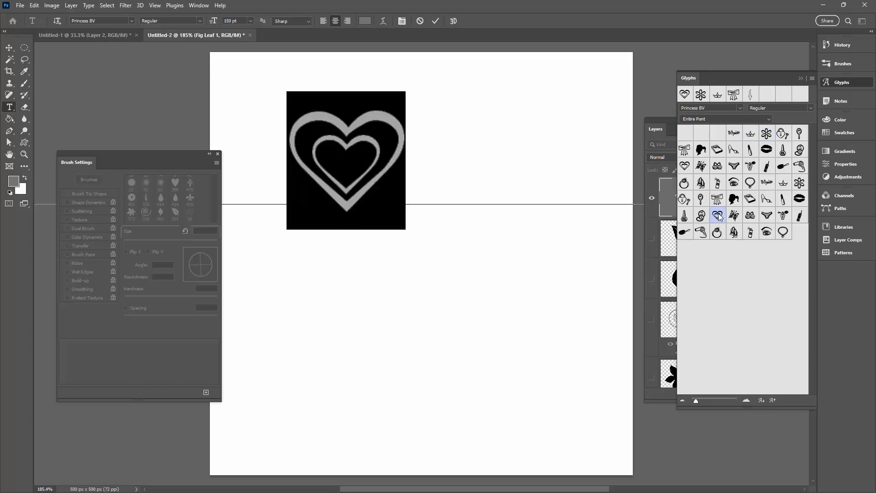
pyautogui.doubleClick(733, 216)
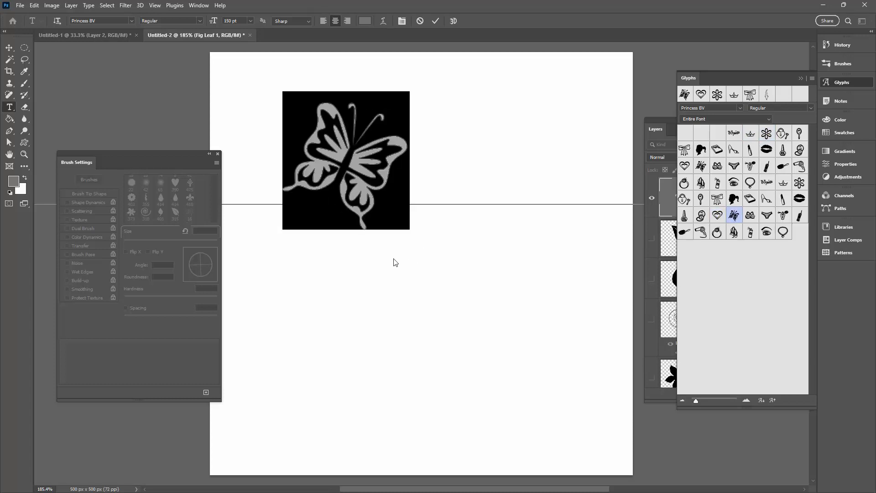
pyautogui.click(9, 48)
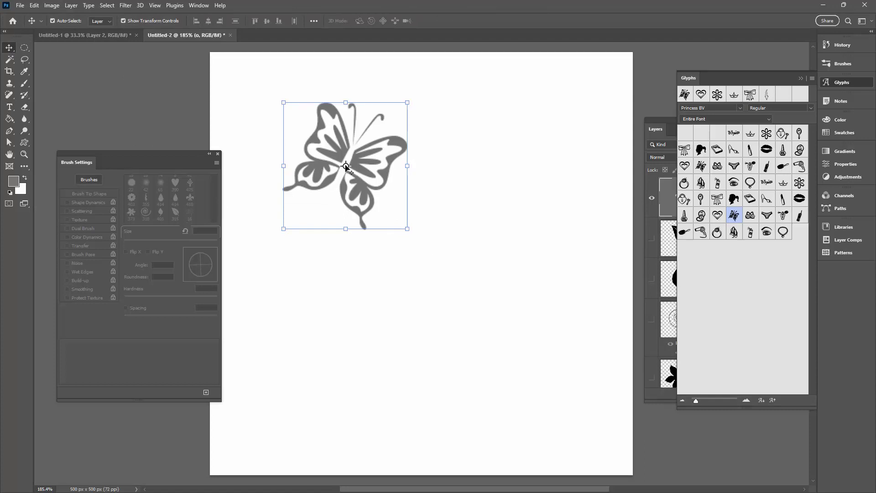
# Step: Change the text color of the butterfly glyph to black (000000)
pyautogui.click(8, 108)
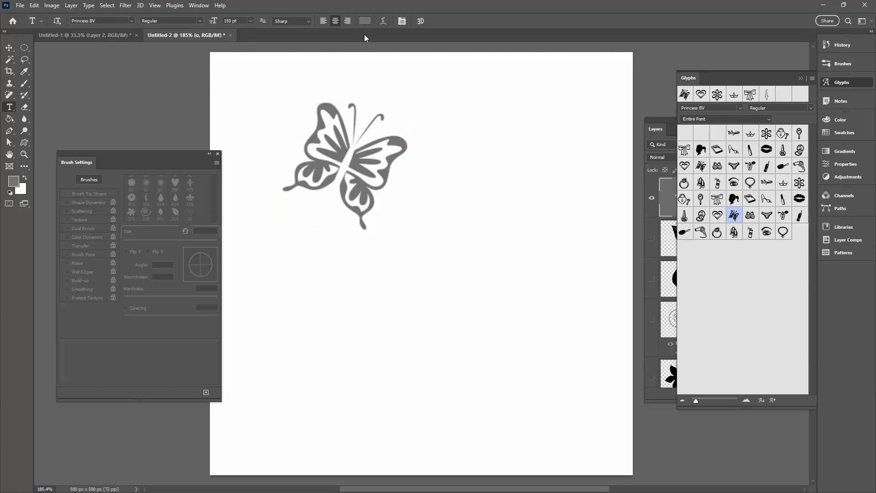
pyautogui.doubleClick(388, 181)
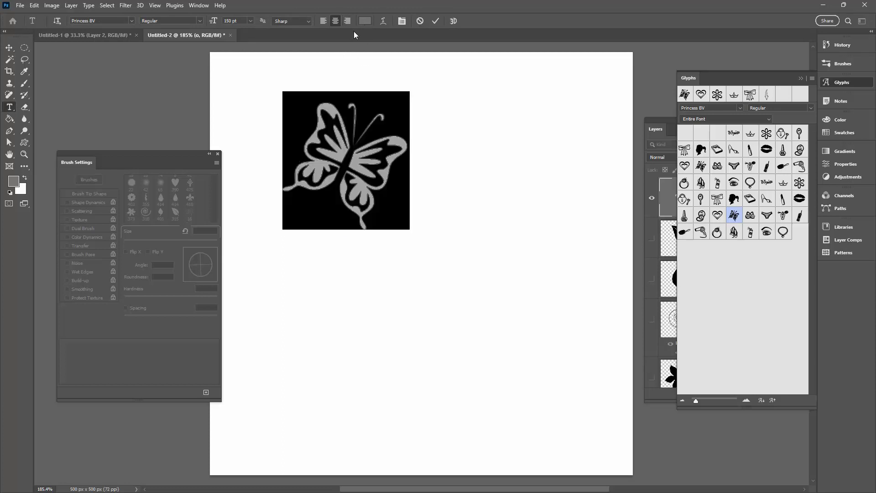
pyautogui.click(365, 21)
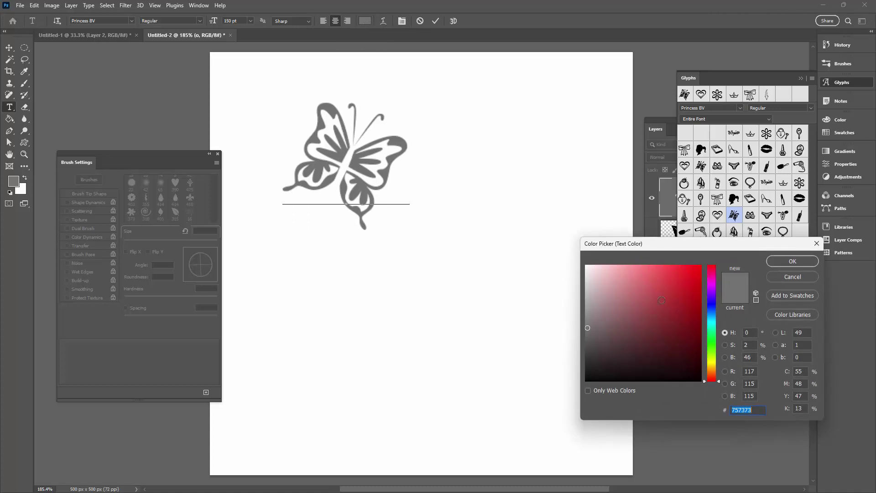
pyautogui.click(585, 381)
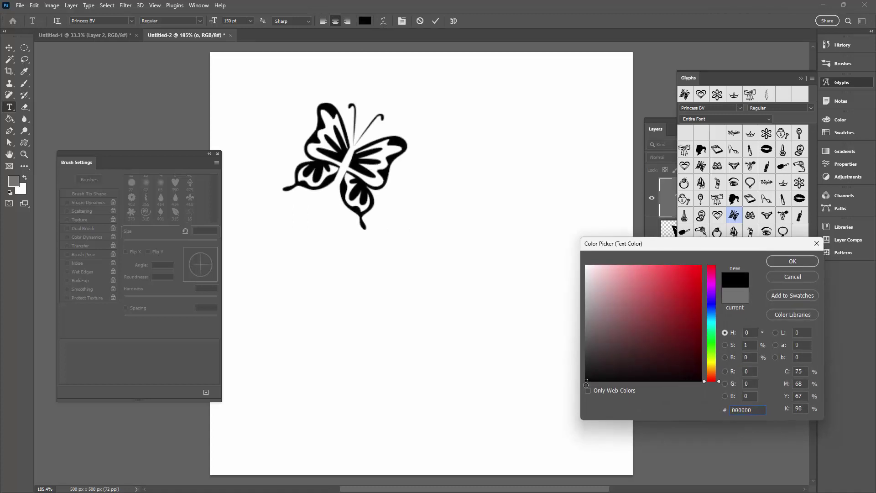
pyautogui.click(801, 261)
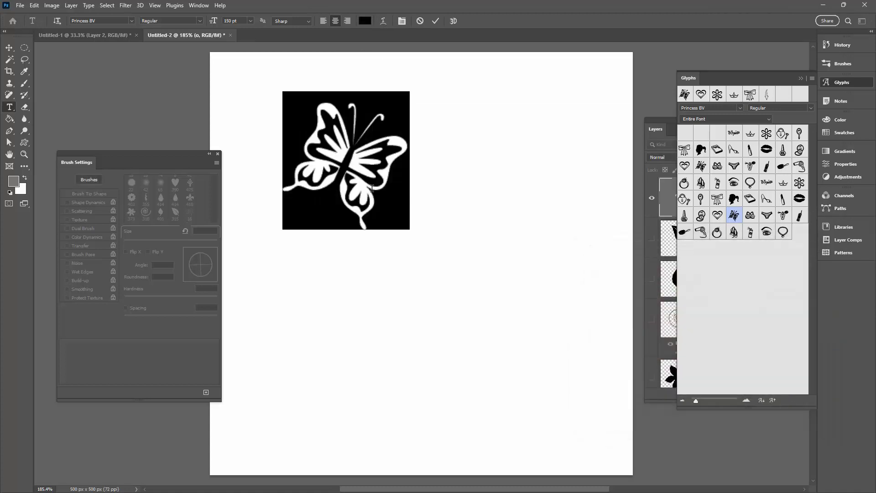
# Step: Enlarge the butterfly glyph to 300 pt and move it to the middle of the canvas, fully inside the edges
pyautogui.click(250, 21)
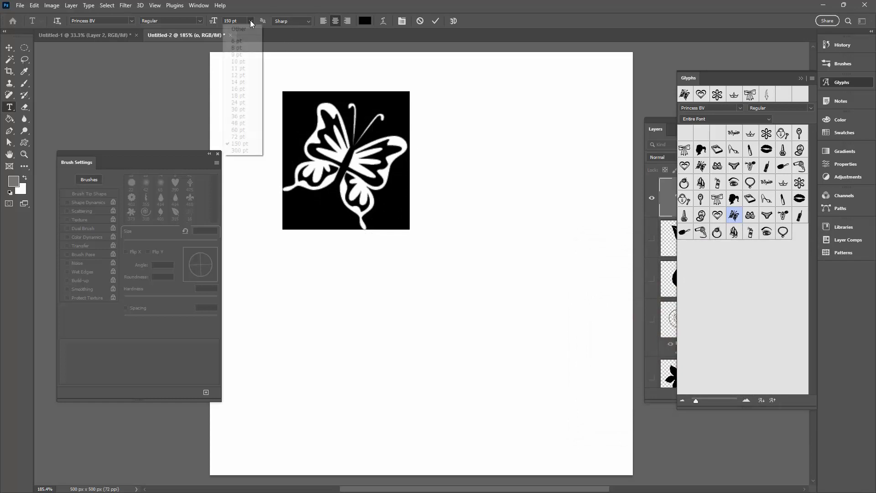
pyautogui.click(238, 152)
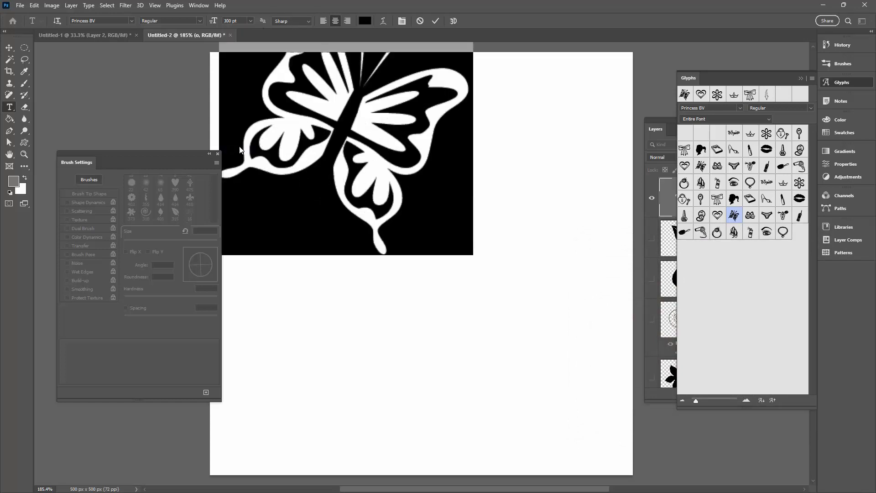
pyautogui.click(9, 47)
pyautogui.moveTo(365, 170); pyautogui.dragTo(438, 307)
pyautogui.click(583, 332)
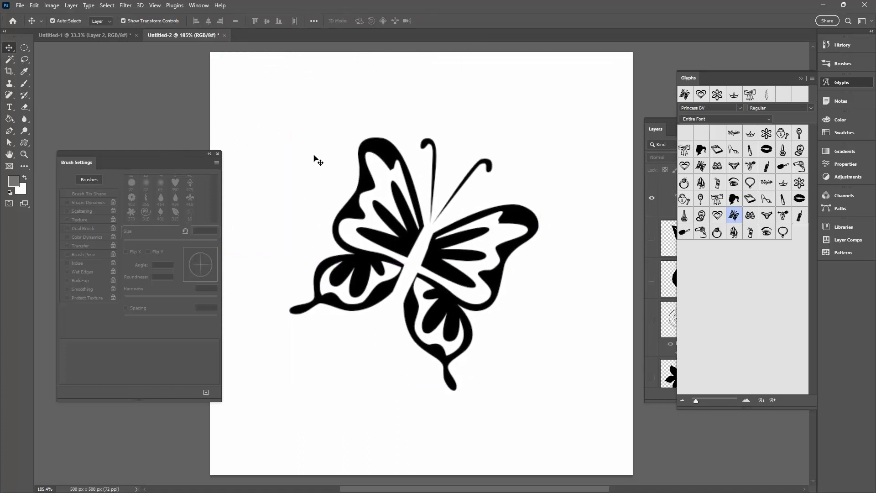
# Step: Define the butterfly as a brush preset under the suggested name, then return to the Untitled-1 document and collapse the Glyphs panel
pyautogui.click(34, 5)
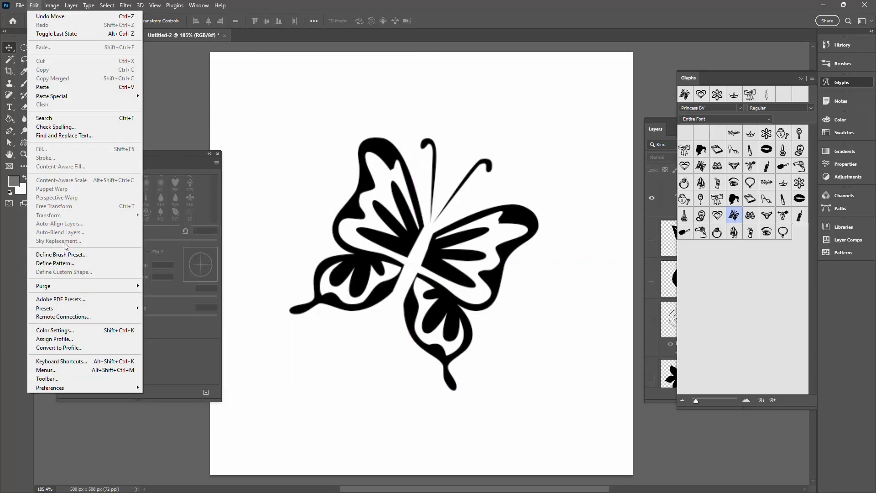
pyautogui.click(61, 254)
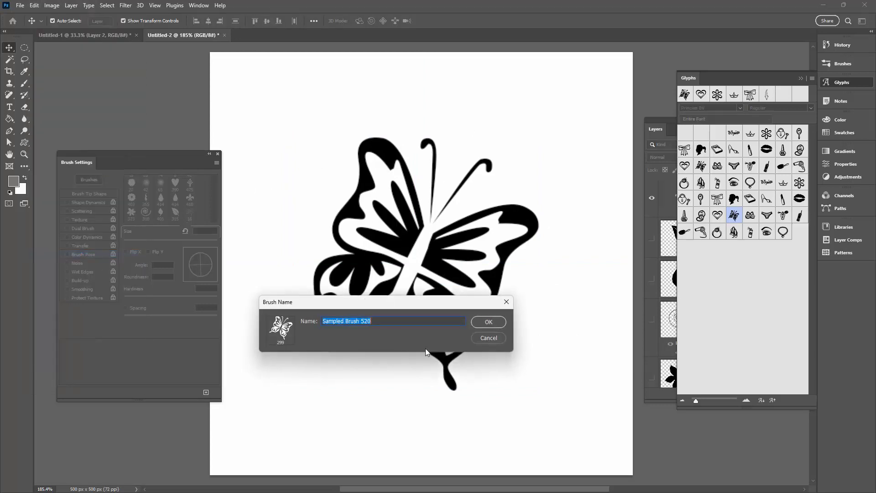
pyautogui.click(488, 322)
pyautogui.click(93, 35)
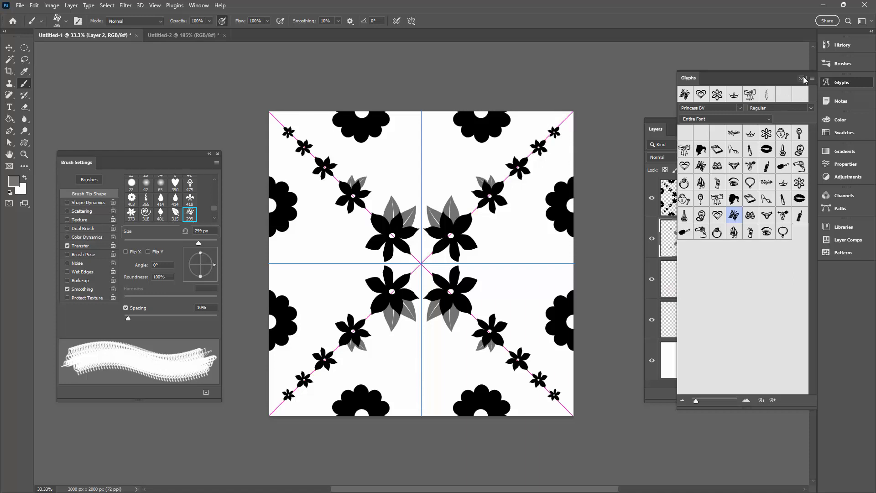
pyautogui.click(801, 79)
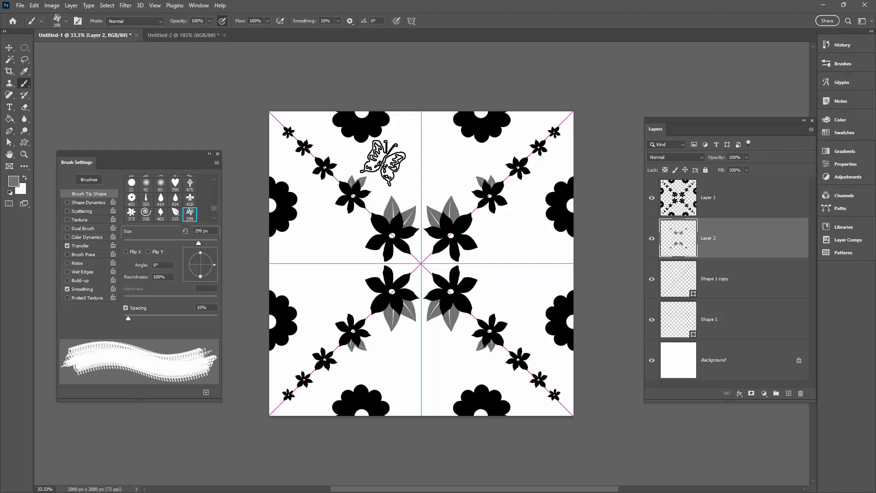
# Step: Set the foreground color to black (000000) and stamp the 299 px butterfly on Layer 2, above the large upper-left flower near the vertical symmetry axis
pyautogui.click(12, 181)
pyautogui.click(586, 380)
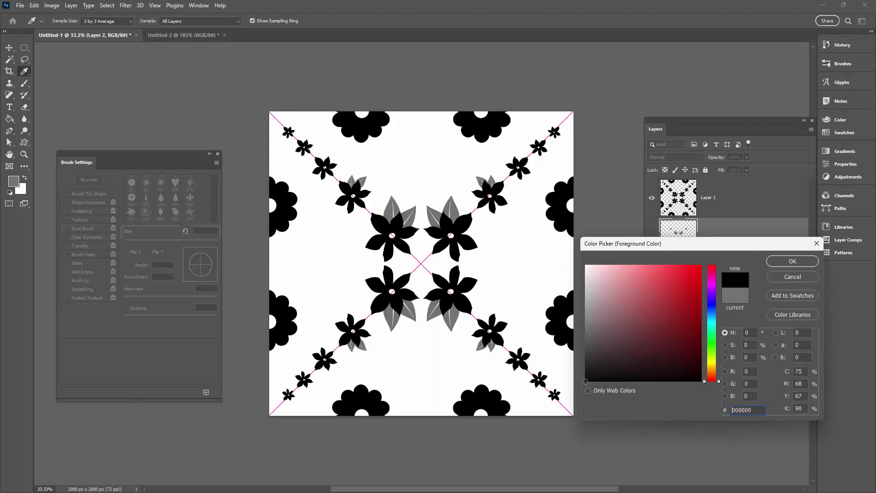
pyautogui.click(799, 261)
pyautogui.click(393, 164)
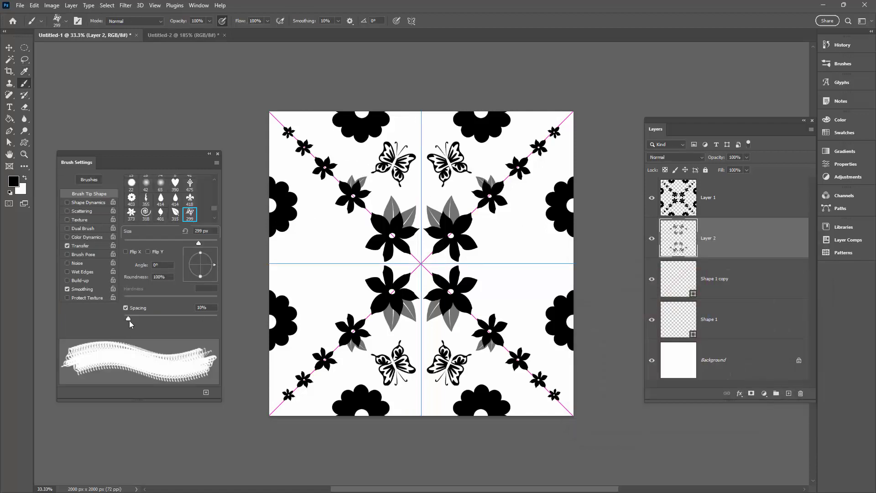
# Step: Set the butterfly brush to 337% spacing and a 135° angle, and stamp it beside the large upper-left flower, just above the horizontal symmetry axis
pyautogui.moveTo(128, 319); pyautogui.dragTo(201, 312)
pyautogui.moveTo(214, 264)
pyautogui.mouseDown()
pyautogui.moveTo(204, 251)
pyautogui.moveTo(189, 255)
pyautogui.mouseUp()
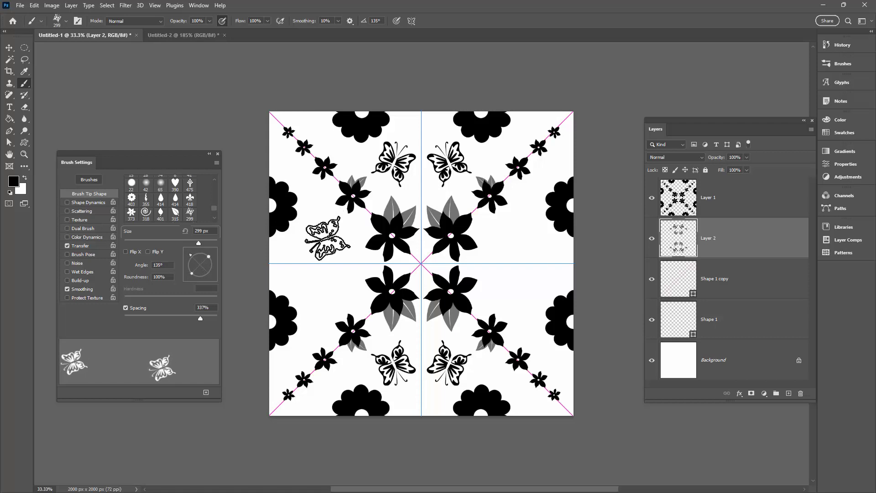
pyautogui.click(327, 238)
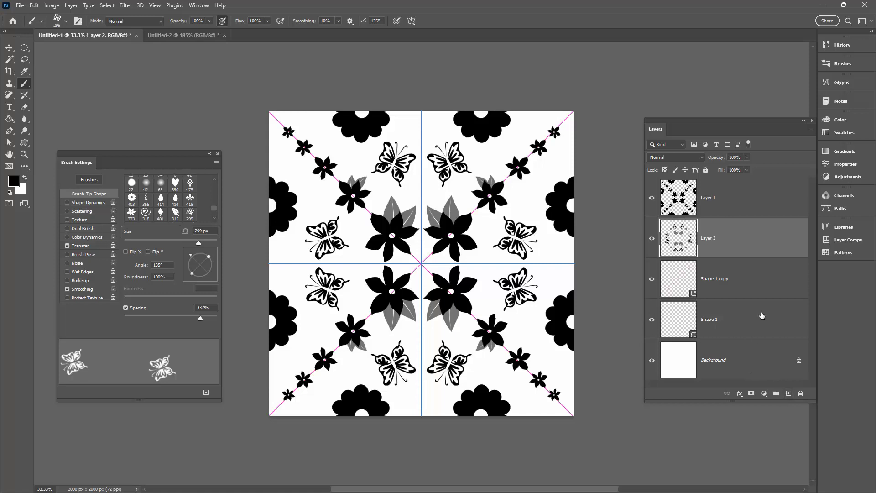
# Step: Add a new layer above Layer 1 and select the entire canvas
pyautogui.click(743, 210)
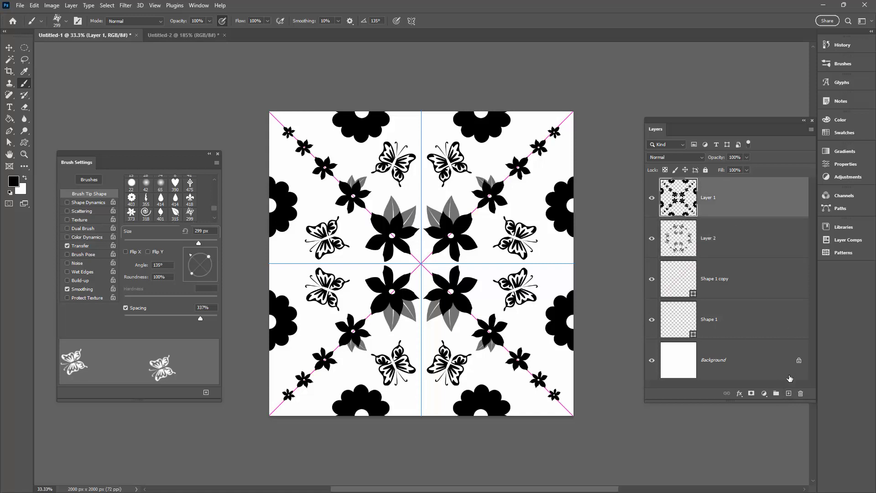
pyautogui.click(788, 394)
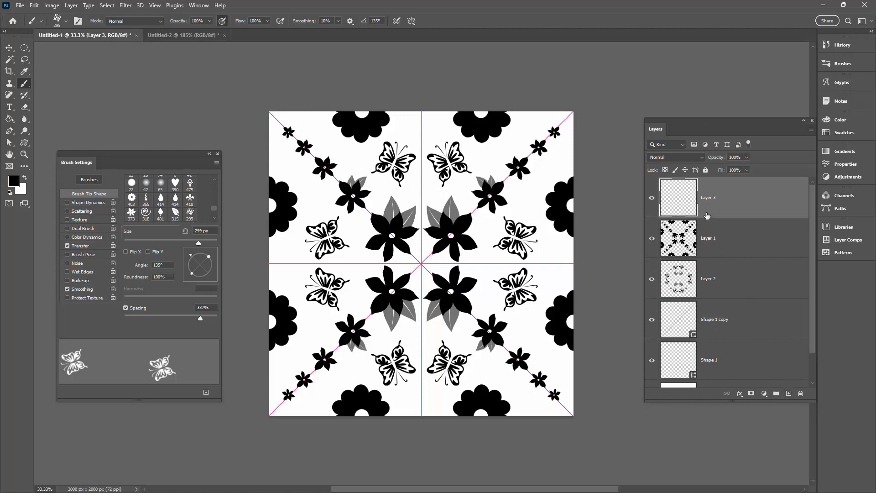
pyautogui.click(8, 48)
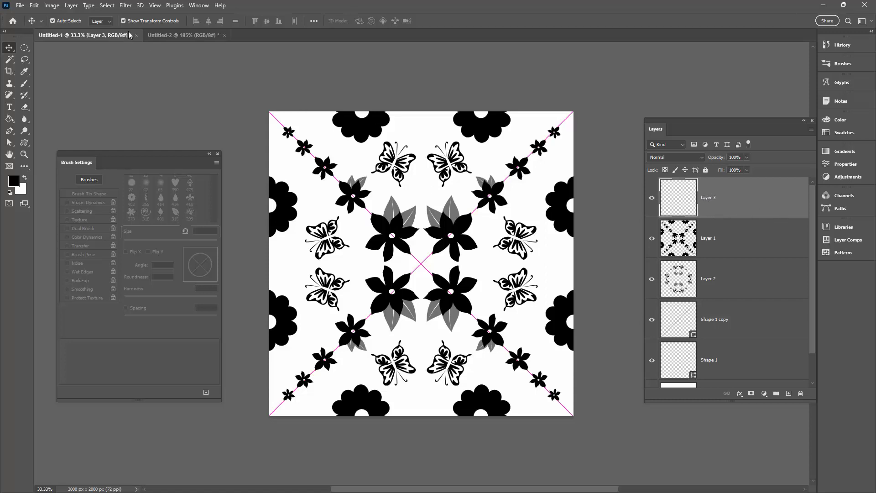
pyautogui.click(107, 6)
pyautogui.click(110, 17)
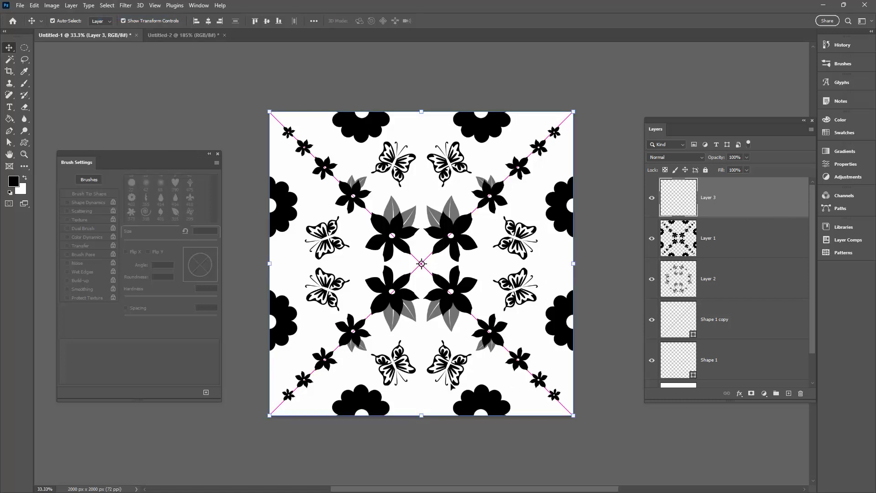
# Step: Stroke the canvas selection with a 20 px black border located inside, at Normal mode and 100% opacity, and deselect
pyautogui.click(36, 6)
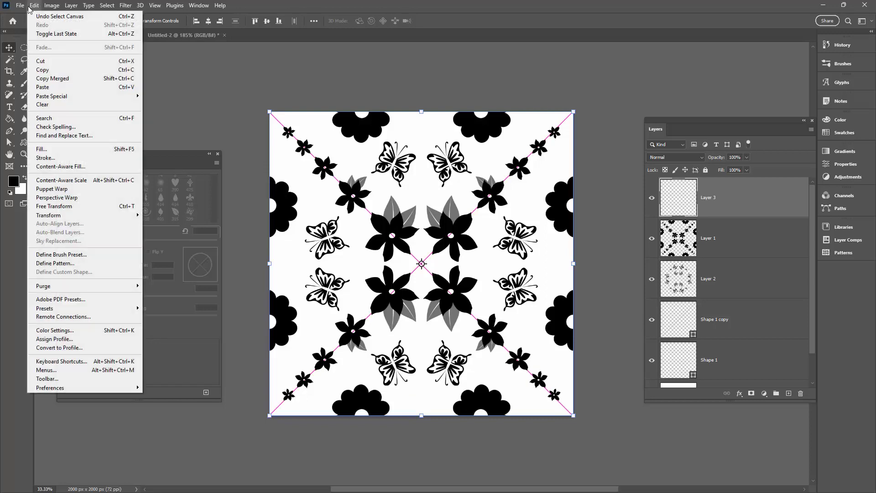
pyautogui.click(66, 158)
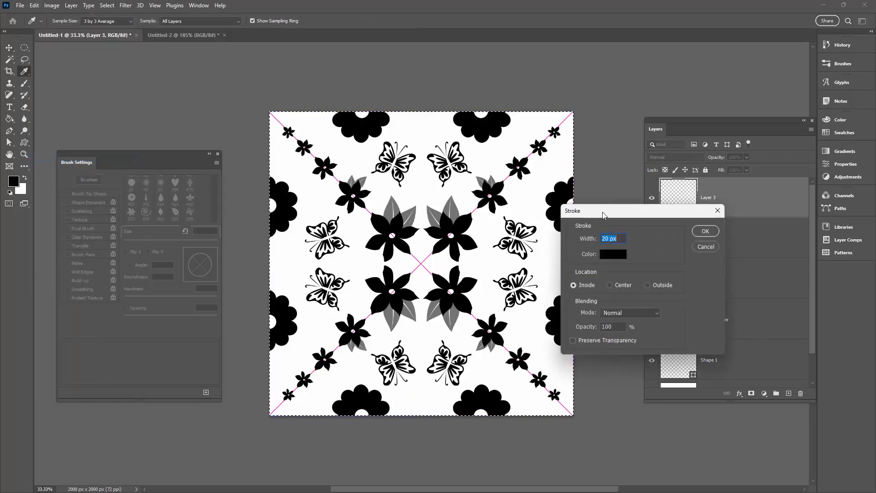
pyautogui.moveTo(605, 215); pyautogui.dragTo(637, 245)
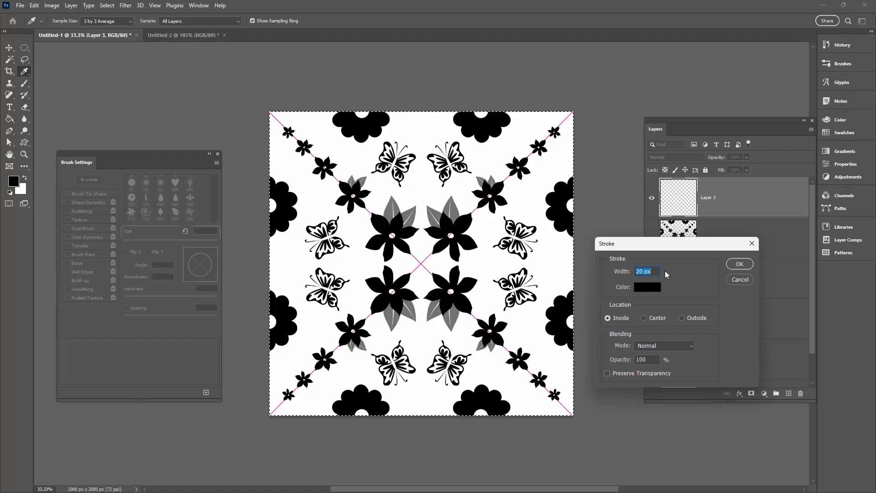
pyautogui.click(740, 266)
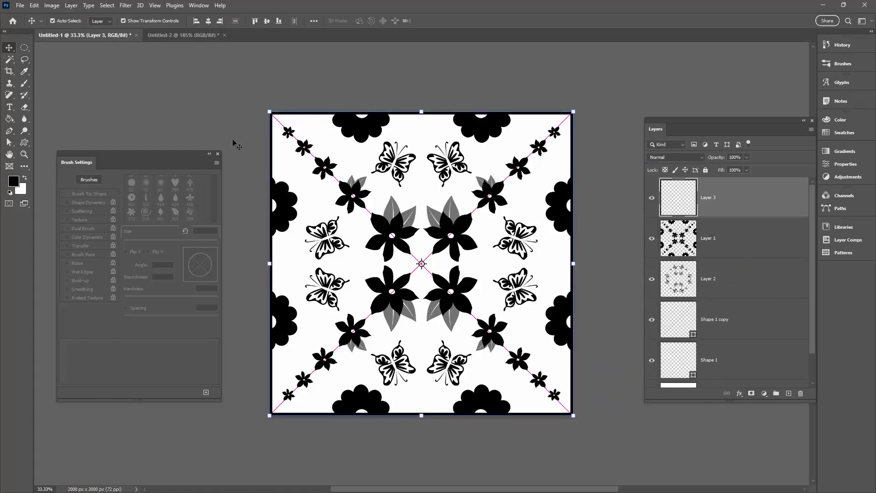
pyautogui.click(600, 302)
pyautogui.hotkey('ctrl', 'a')
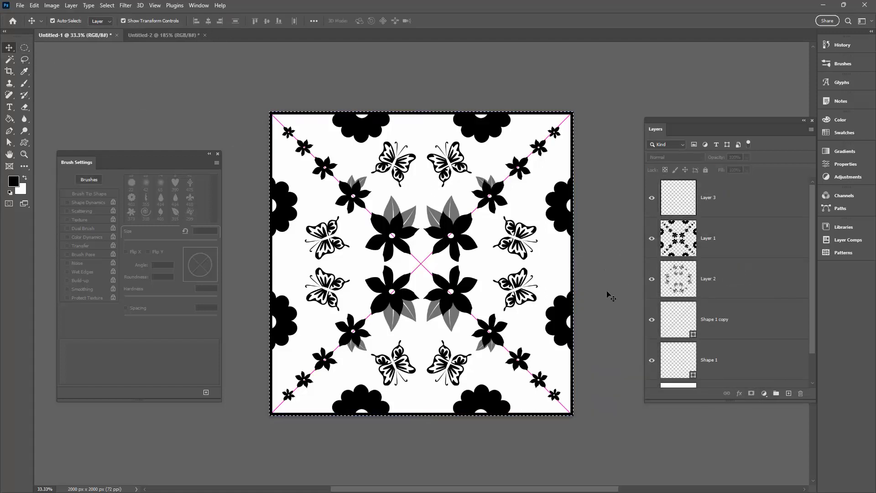
pyautogui.hotkey('ctrl', 'd')
# Step: Stamp a black 100 px Hard Round dot at the centre of the canvas on Layer 3
pyautogui.click(25, 85)
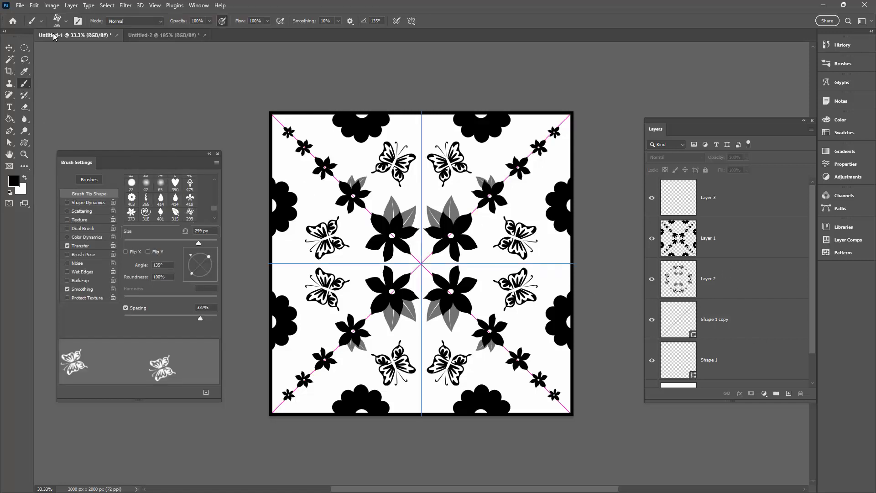
pyautogui.click(67, 21)
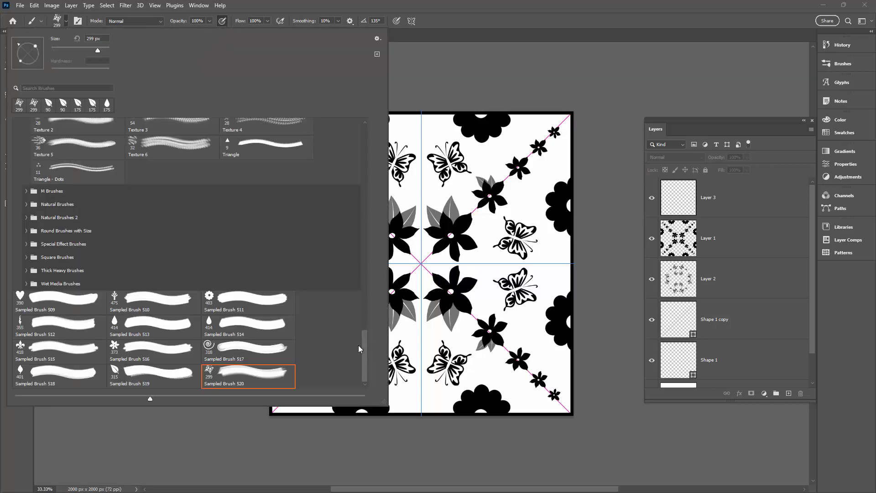
pyautogui.moveTo(364, 346); pyautogui.dragTo(372, 128)
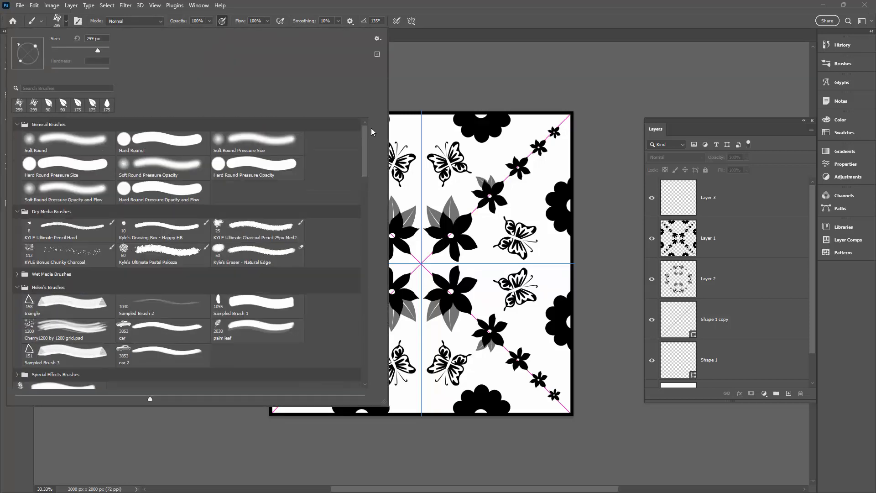
pyautogui.click(124, 143)
pyautogui.click(452, 14)
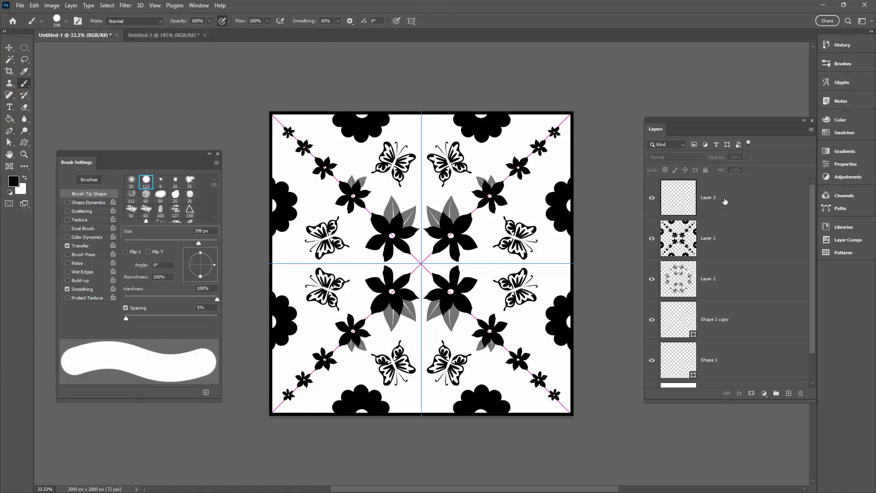
pyautogui.click(724, 200)
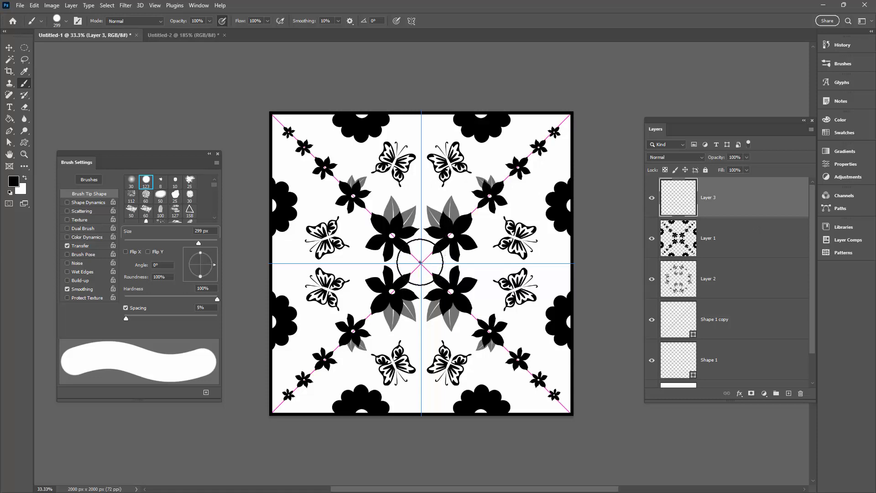
pyautogui.press('[')
pyautogui.press('[')
pyautogui.press('[')
pyautogui.press('[')
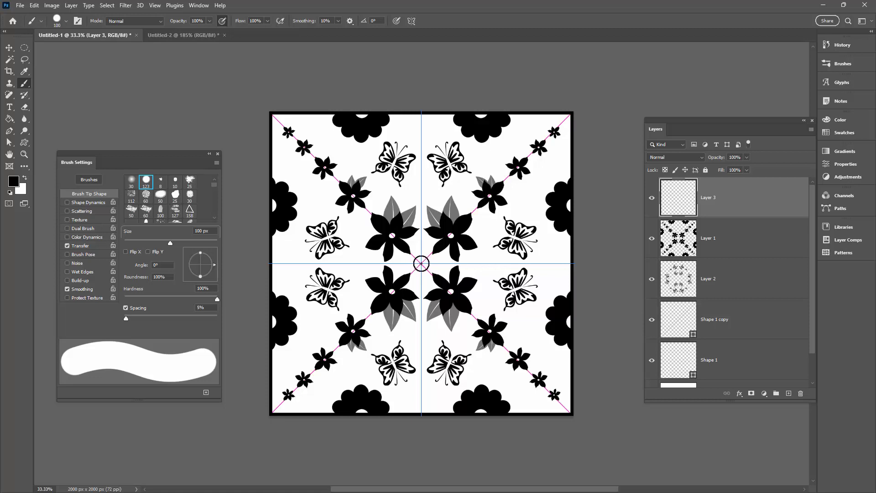
pyautogui.click(421, 263)
# Step: Hide the Shape 1 and Shape 1 copy guide layers and define the framed artwork as a pattern with the default name
pyautogui.moveTo(812, 252); pyautogui.dragTo(812, 284)
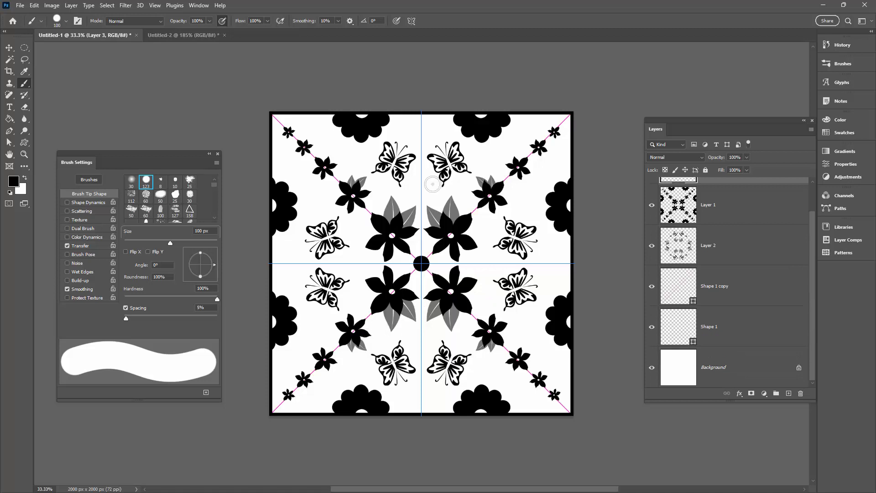
pyautogui.click(654, 295)
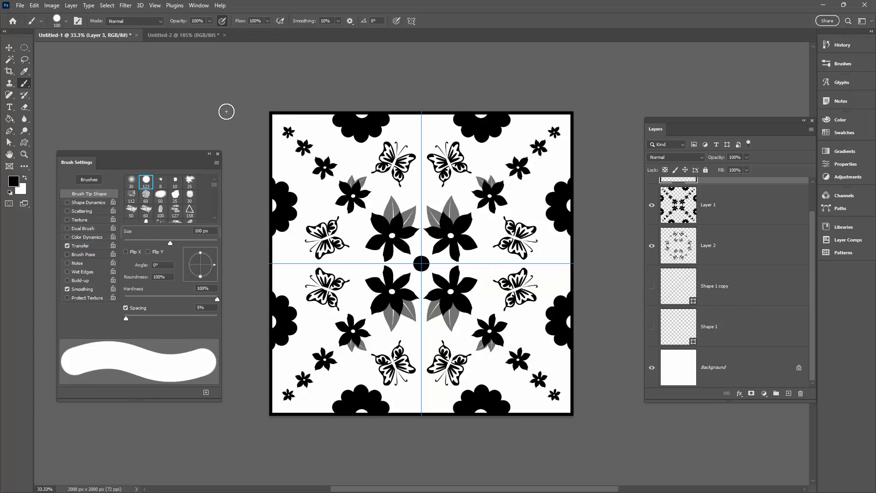
pyautogui.click(34, 5)
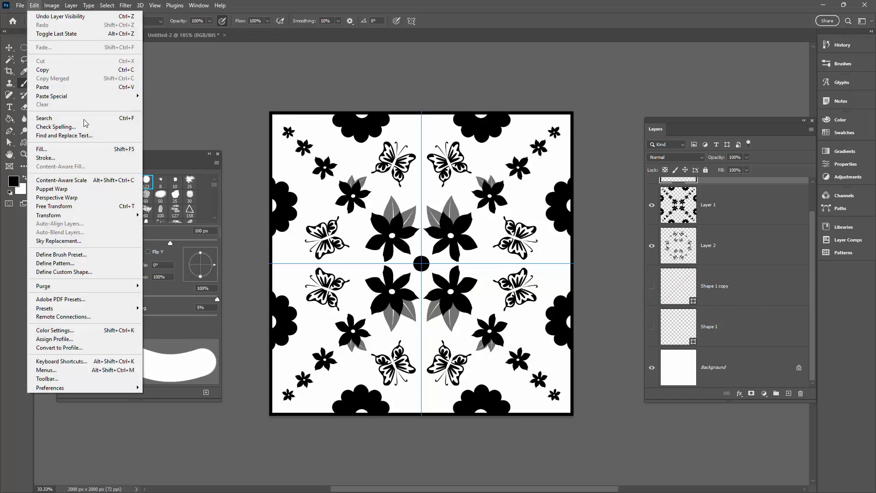
pyautogui.click(105, 263)
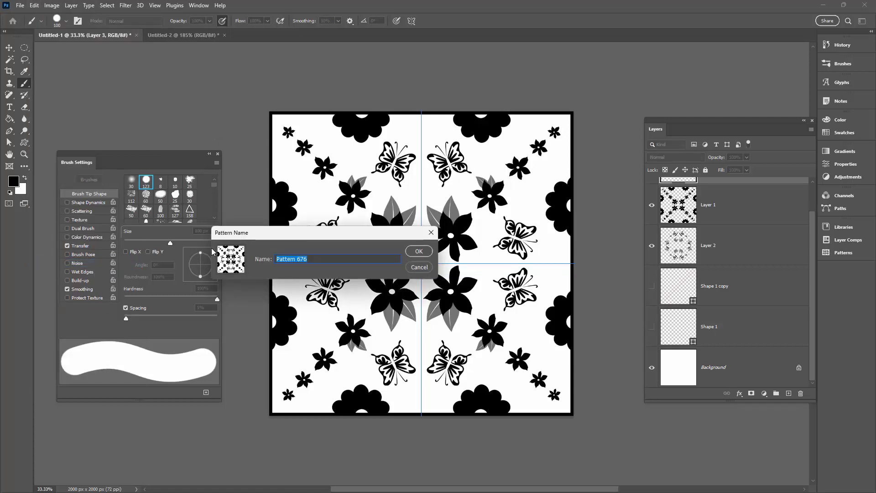
pyautogui.click(418, 252)
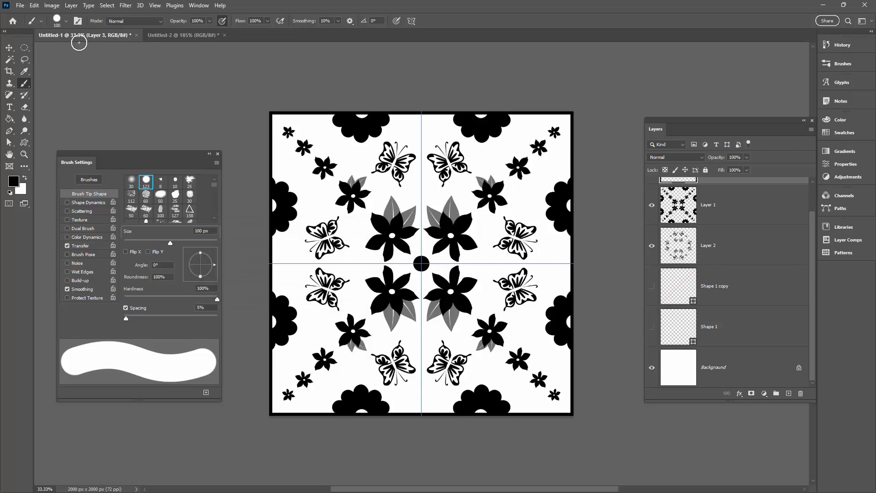
# Step: Create a new 6000 x 6000 px RGB document at 300 ppi with a white background
pyautogui.click(20, 6)
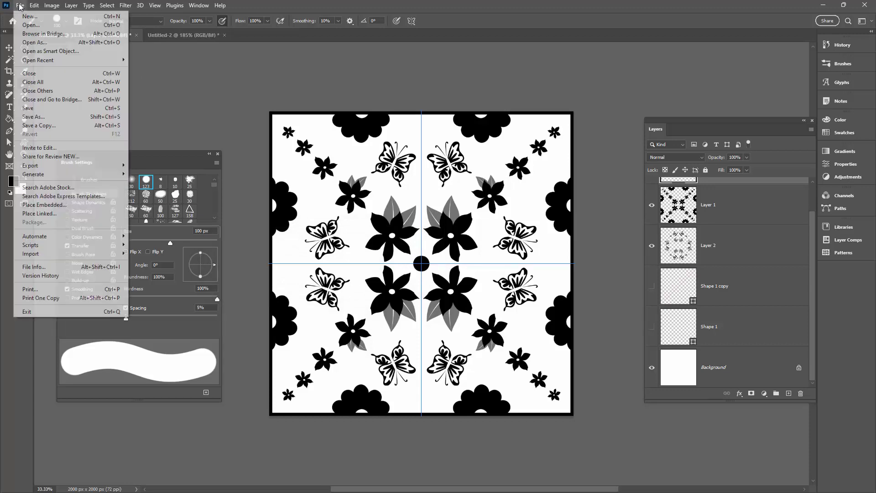
pyautogui.click(23, 14)
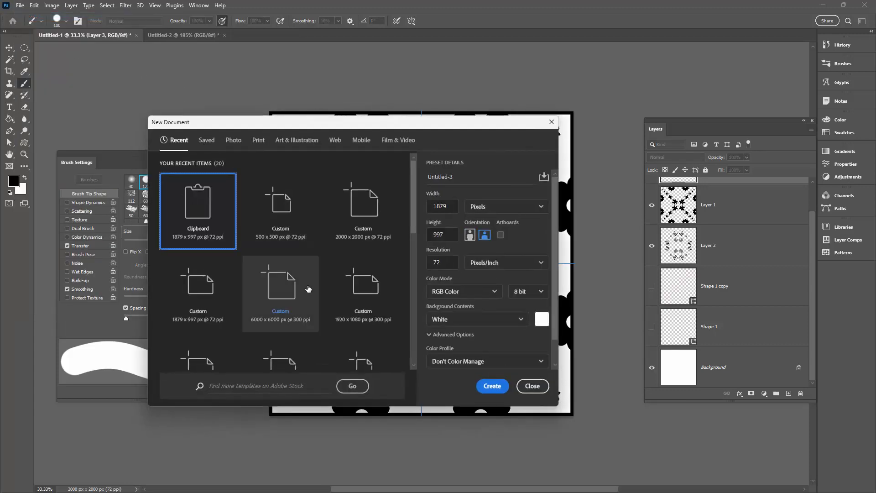
pyautogui.click(273, 288)
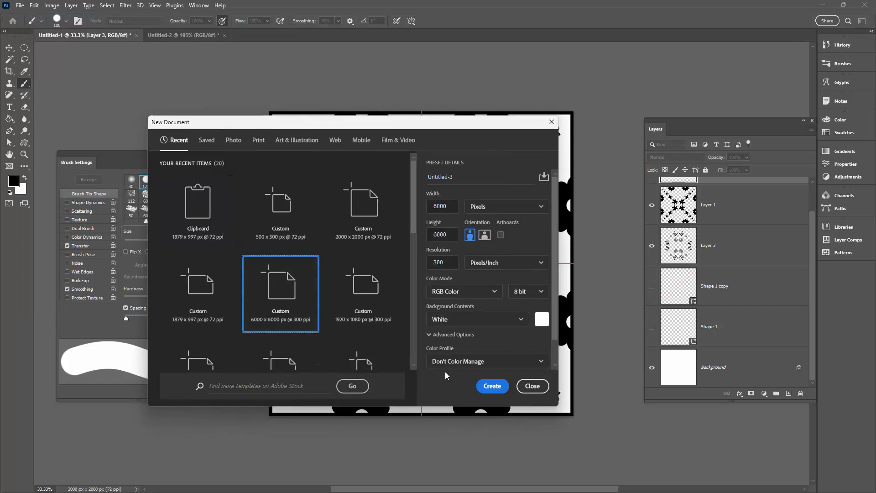
pyautogui.click(485, 386)
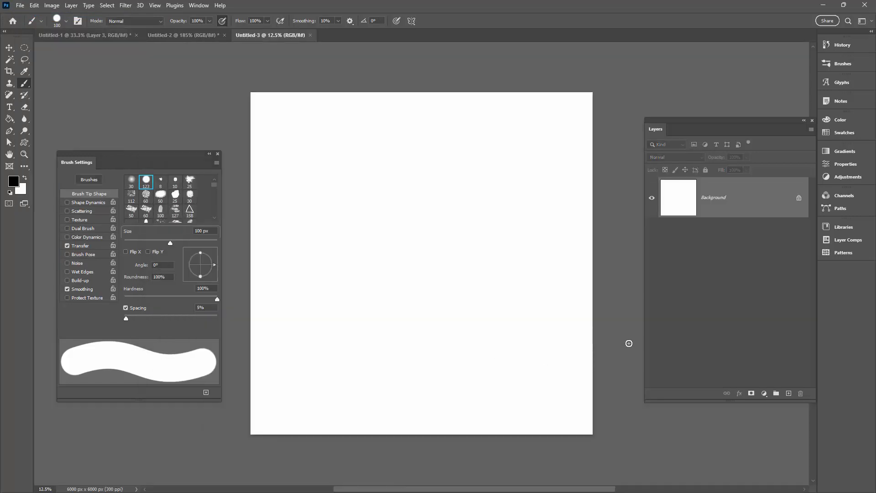
# Step: Fill the blank canvas with the newly defined butterfly and flower pattern as a pattern fill layer
pyautogui.click(842, 252)
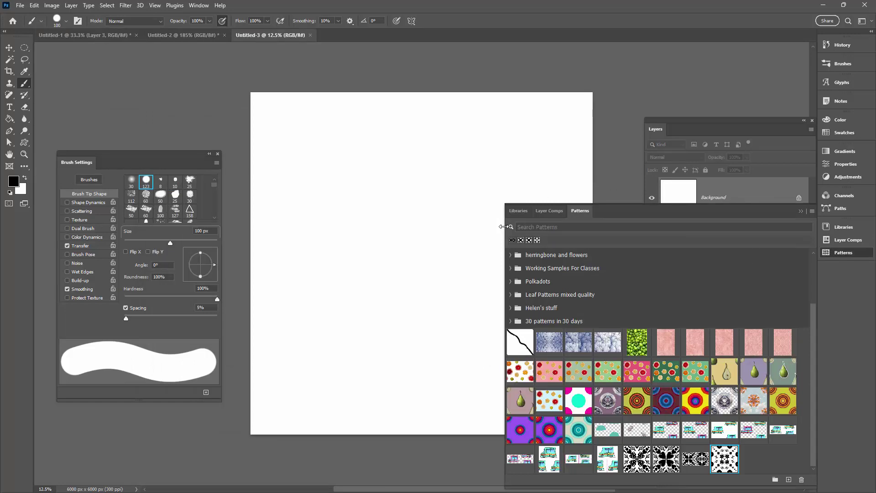
pyautogui.moveTo(503, 227); pyautogui.dragTo(646, 227)
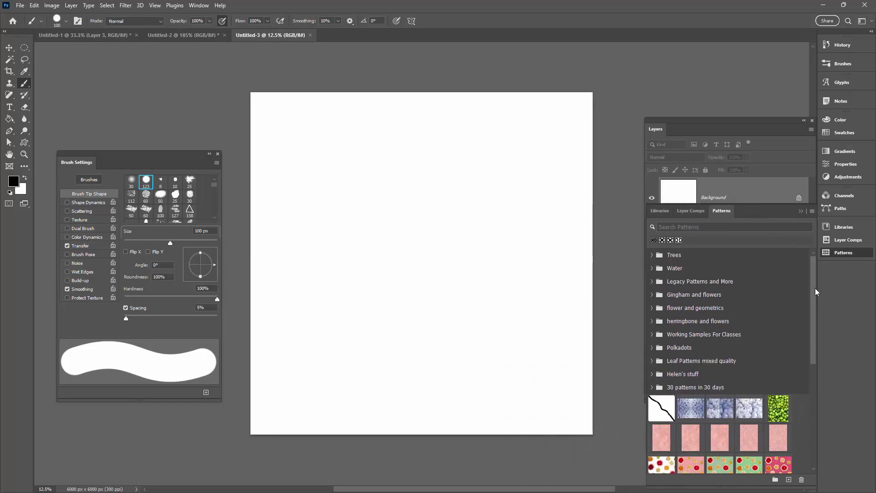
pyautogui.moveTo(813, 290); pyautogui.dragTo(810, 429)
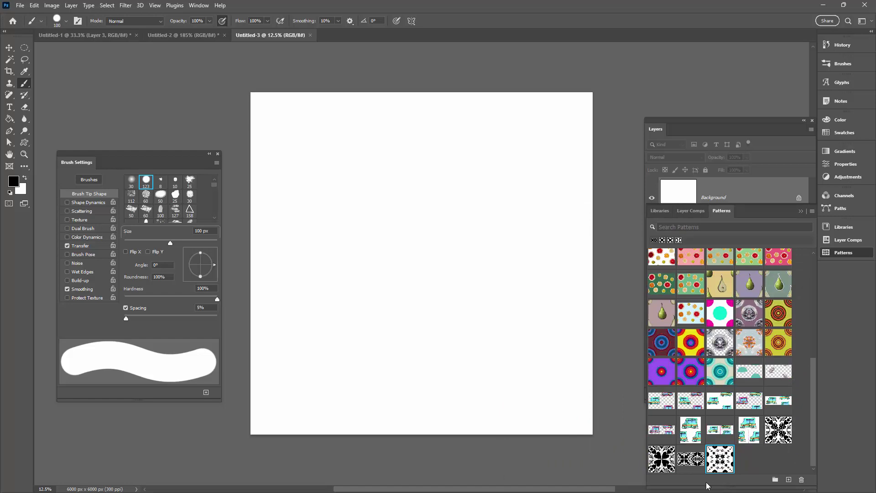
pyautogui.moveTo(724, 459); pyautogui.dragTo(430, 261)
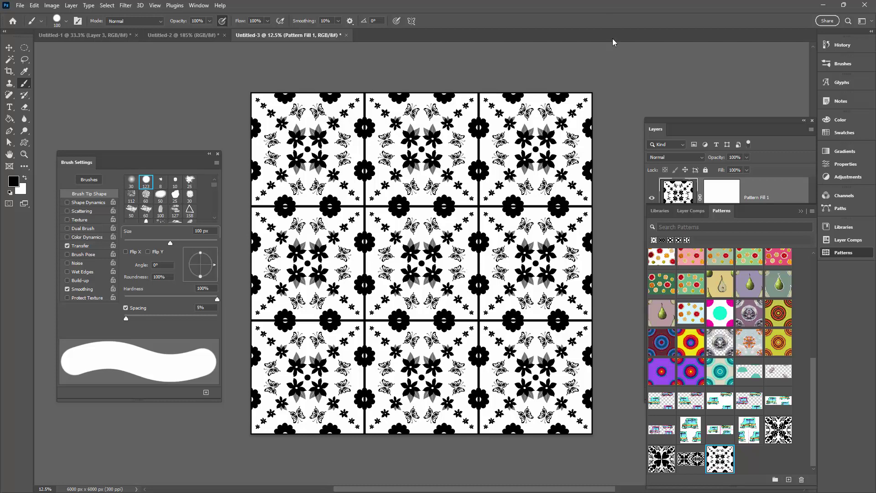
# Step: Scale the pattern fill to 65% and swap its pattern for the black four-heart tile, followed by the wide two-tile heart pattern
pyautogui.moveTo(687, 124); pyautogui.dragTo(685, 102)
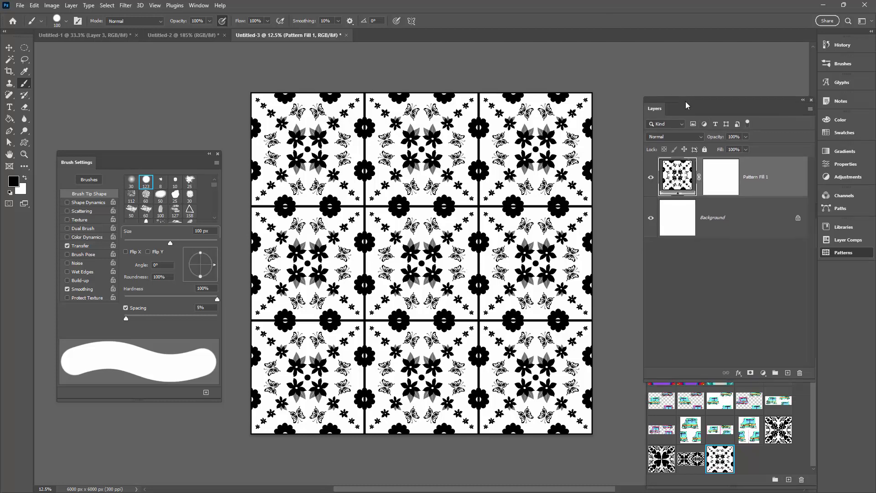
pyautogui.doubleClick(679, 176)
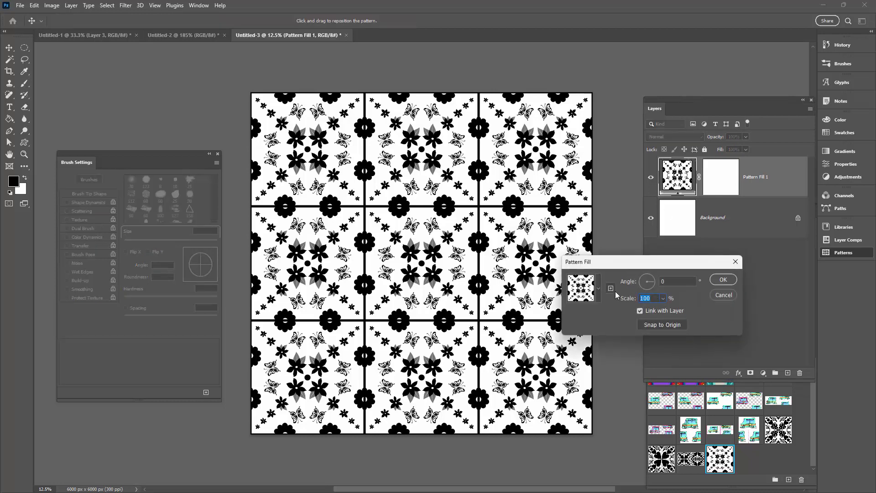
pyautogui.write('65')
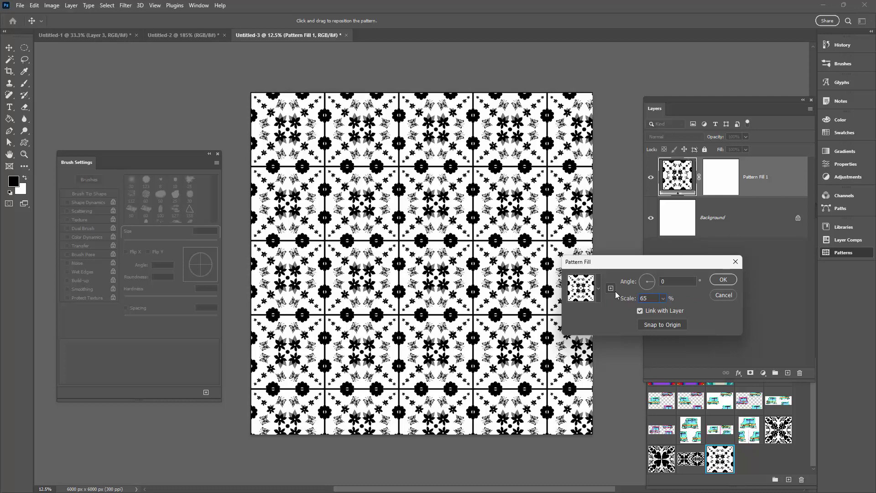
pyautogui.click(724, 280)
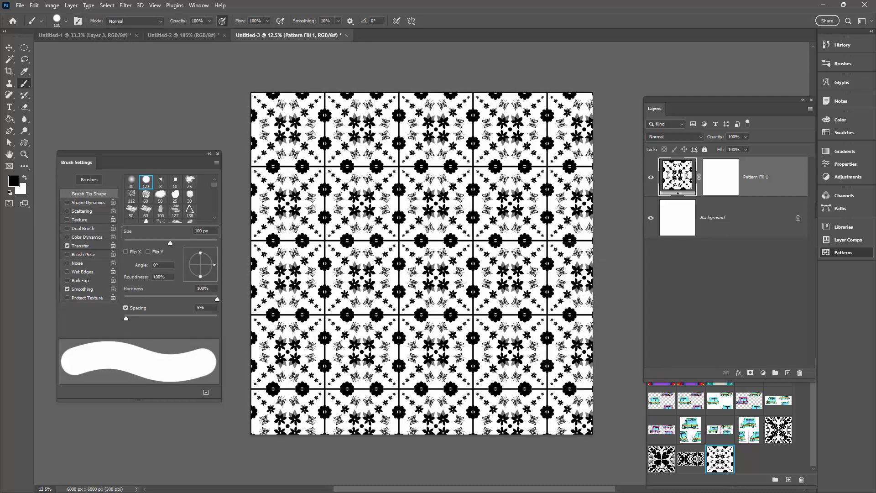
pyautogui.click(663, 460)
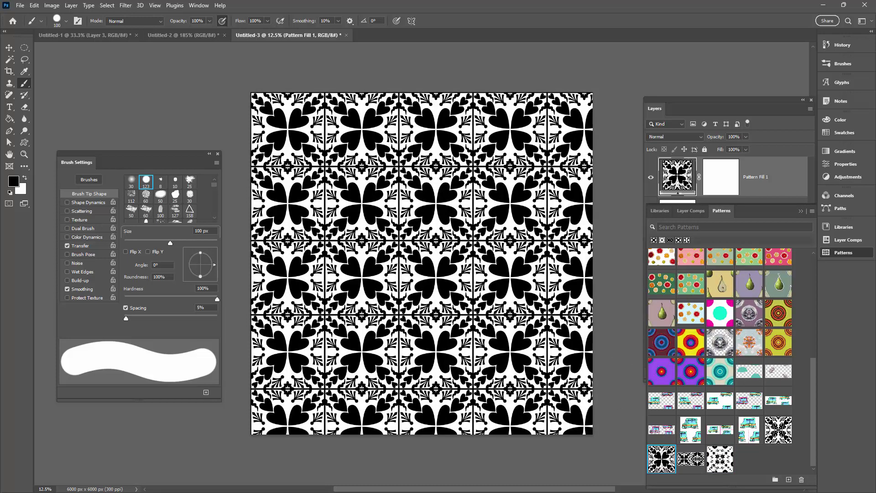
pyautogui.click(691, 459)
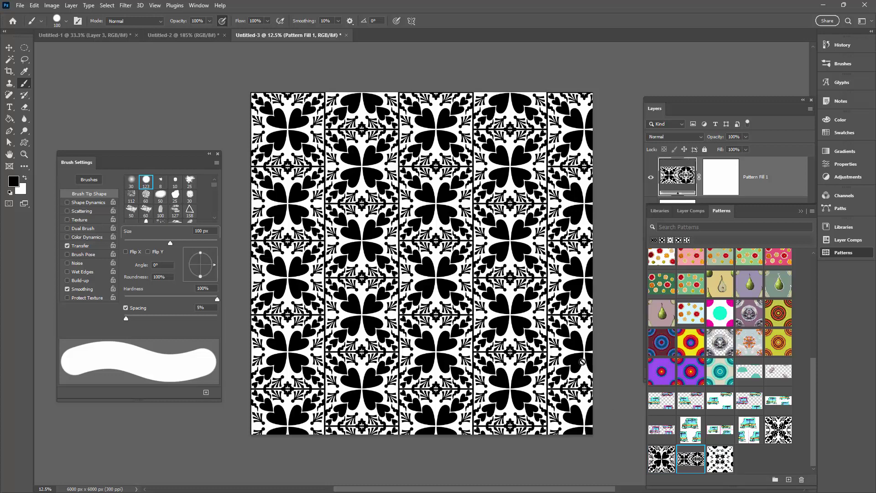
# Step: Switch to the Untitled-1 document, duplicate Layer 1 and hide the original
pyautogui.click(99, 37)
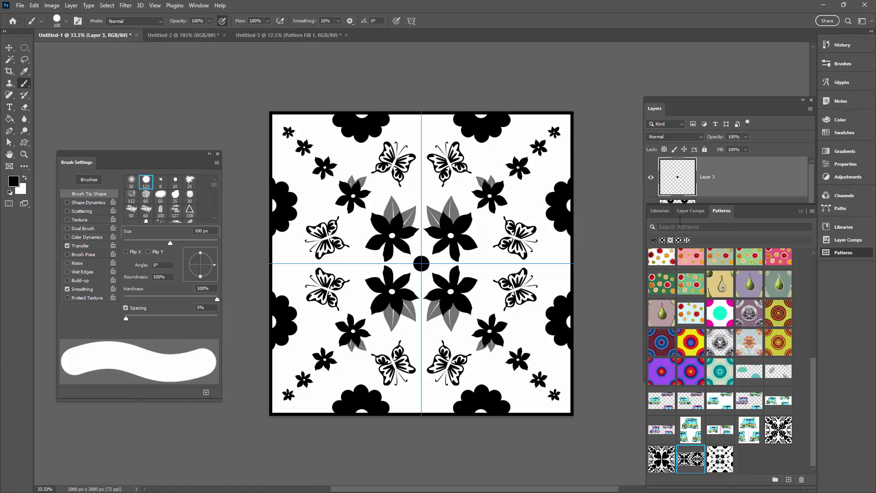
pyautogui.moveTo(743, 220); pyautogui.dragTo(746, 256)
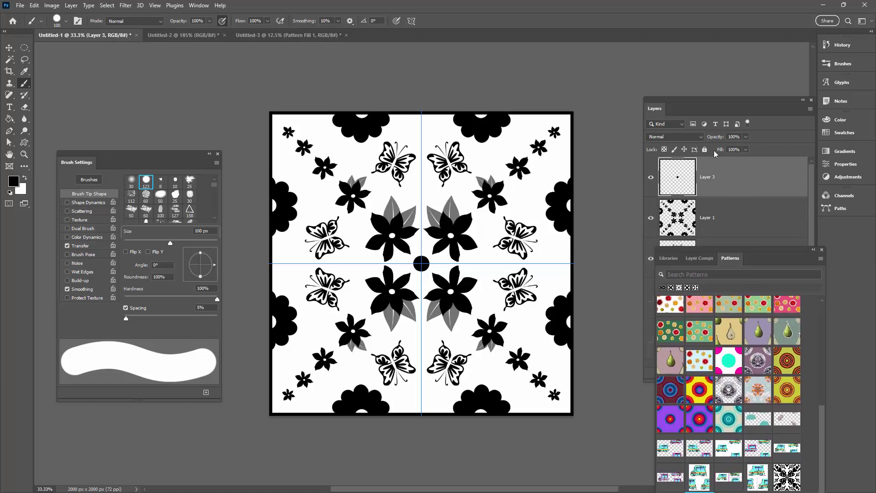
pyautogui.moveTo(677, 108); pyautogui.dragTo(655, 58)
pyautogui.click(690, 150)
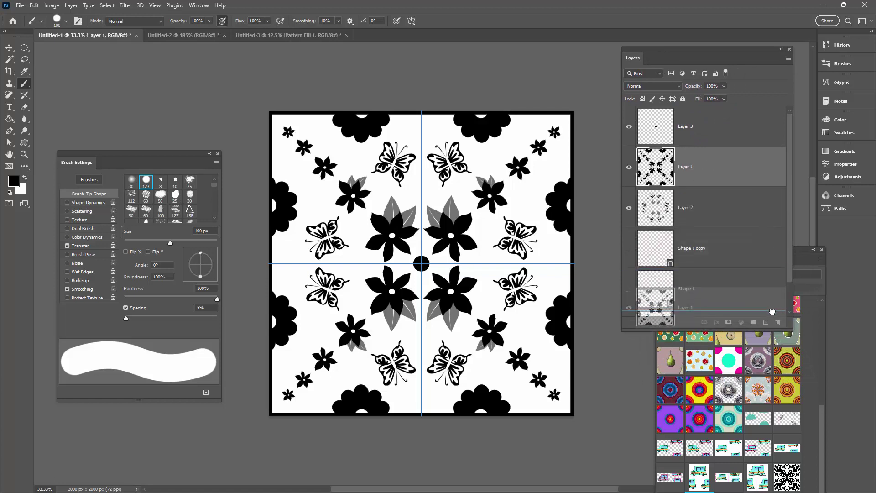
pyautogui.hotkey('ctrl', 'j')
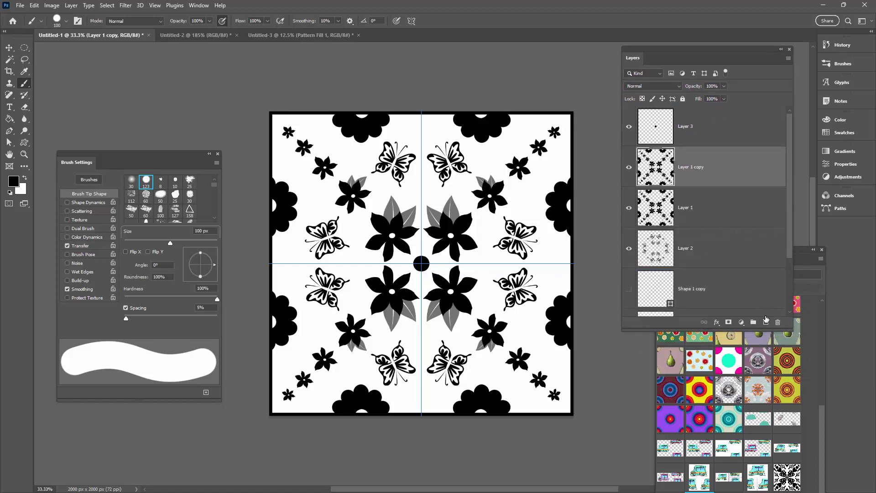
pyautogui.click(628, 208)
# Step: Erase the scalloped half-flowers along all four canvas edges on Layer 1 copy with a hard round eraser of 175 to 200 px
pyautogui.click(25, 107)
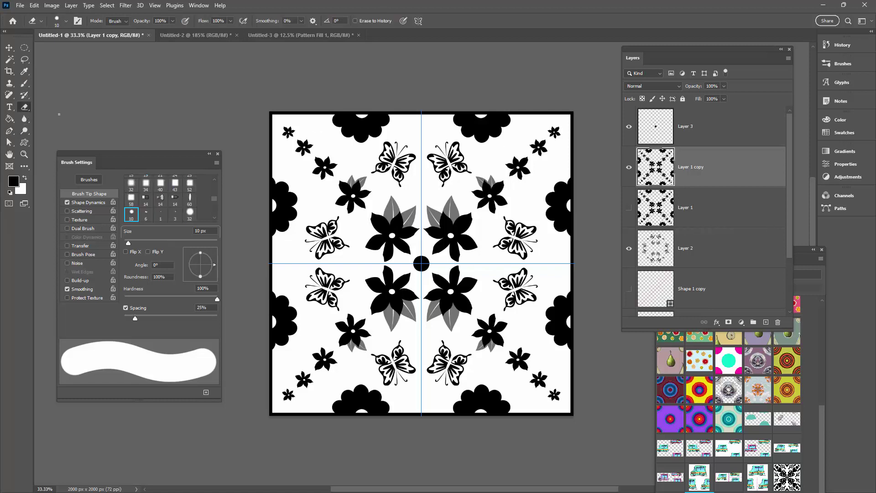
pyautogui.press(']')
pyautogui.press(']')
pyautogui.press(']')
pyautogui.press(']')
pyautogui.press(']')
pyautogui.press(']')
pyautogui.press(']')
pyautogui.press(']')
pyautogui.press(']')
pyautogui.press(']')
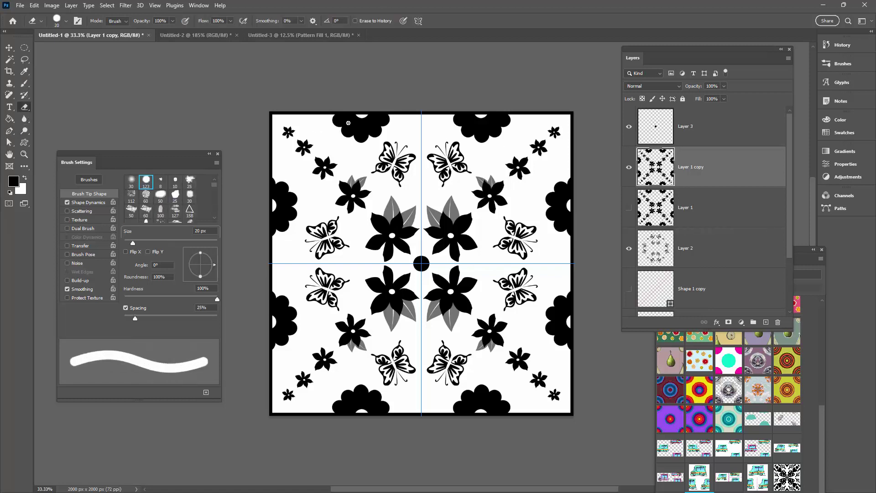
pyautogui.press(']')
pyautogui.press(']')
pyautogui.press(']')
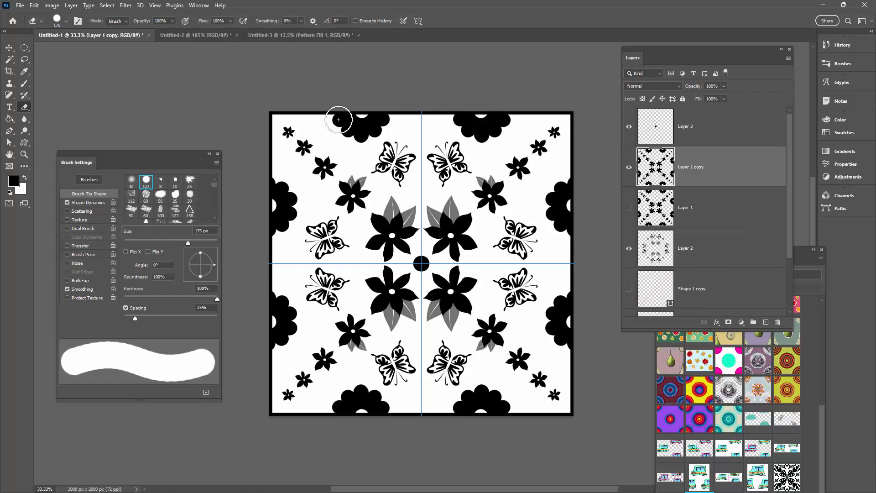
pyautogui.moveTo(341, 119)
pyautogui.mouseDown()
pyautogui.moveTo(356, 133)
pyautogui.moveTo(383, 116)
pyautogui.moveTo(373, 130)
pyautogui.moveTo(352, 128)
pyautogui.moveTo(350, 118)
pyautogui.moveTo(260, 198)
pyautogui.moveTo(268, 185)
pyautogui.moveTo(282, 200)
pyautogui.moveTo(270, 221)
pyautogui.moveTo(293, 190)
pyautogui.moveTo(289, 219)
pyautogui.moveTo(268, 235)
pyautogui.mouseUp()
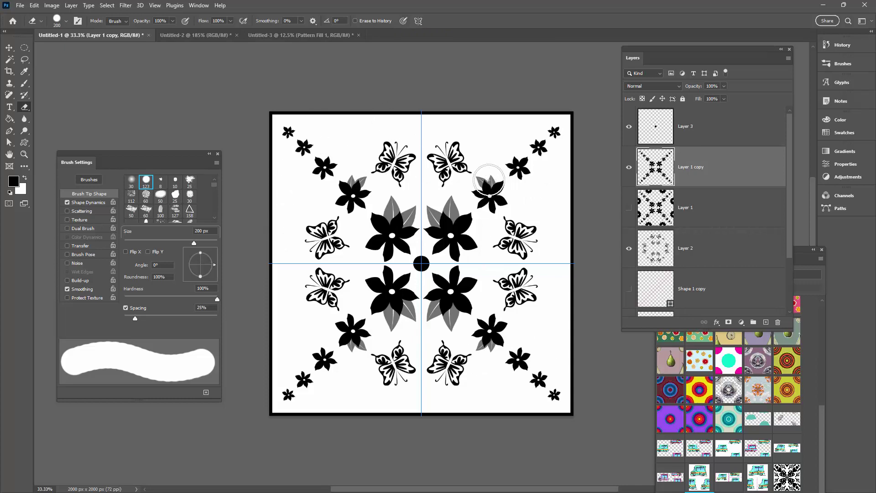
# Step: Define the tile without the edge half-flowers as a new pattern, keeping the suggested name
pyautogui.click(34, 5)
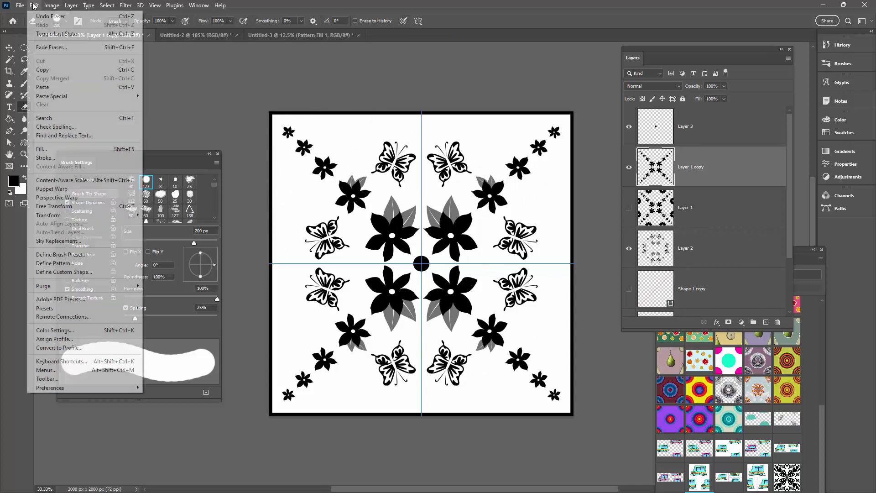
pyautogui.click(108, 263)
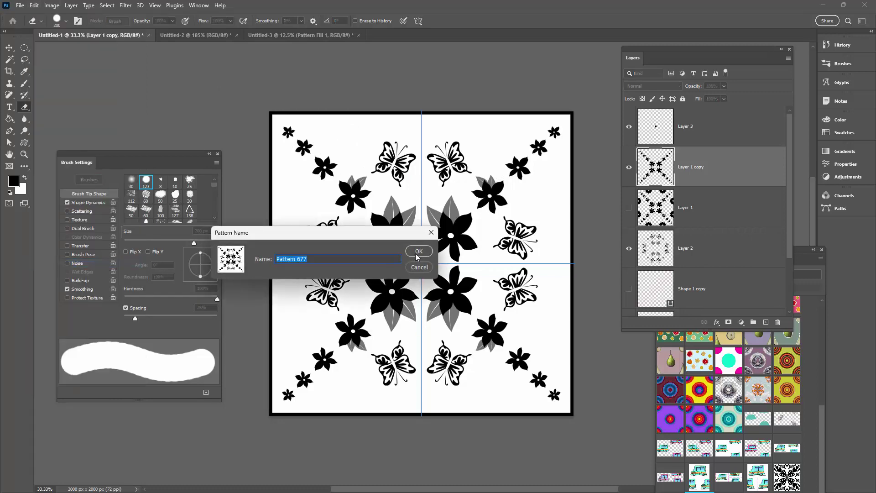
pyautogui.click(417, 251)
# Step: In Untitled-3, compare the pattern fill with the plain butterfly tile, scalloped tile and wide heart pattern, ending on the plain butterfly tile
pyautogui.click(315, 37)
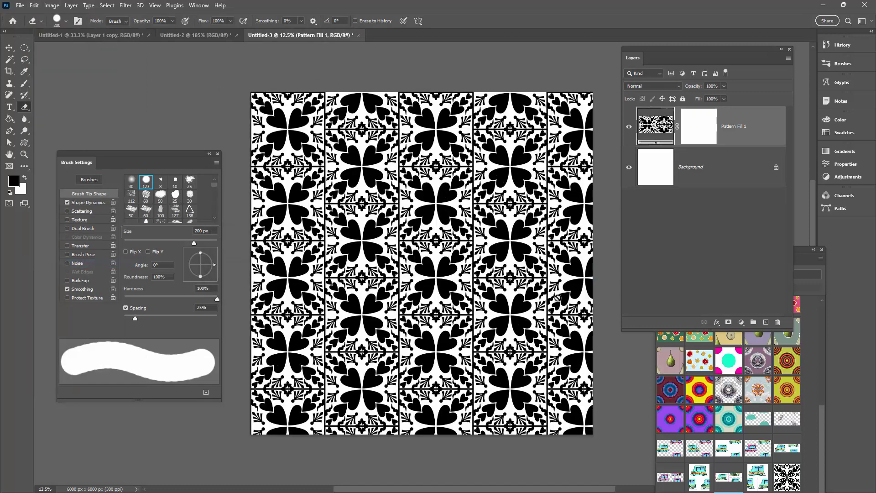
pyautogui.click(820, 429)
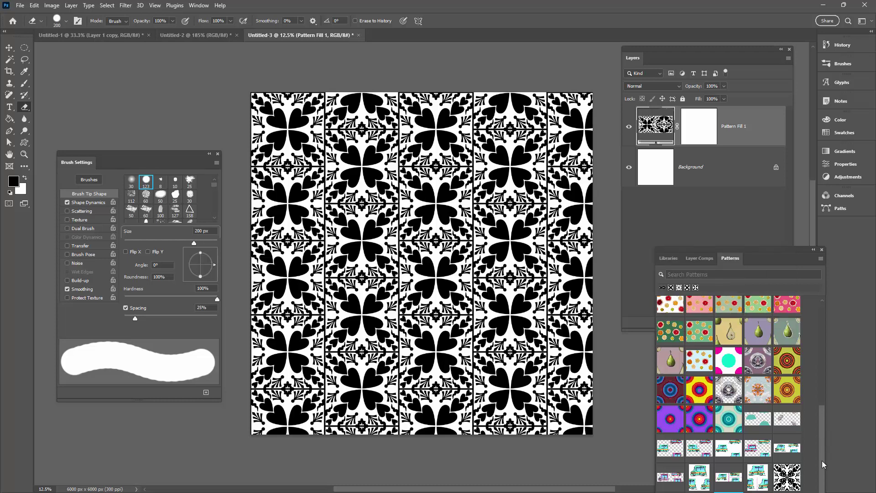
pyautogui.moveTo(751, 253); pyautogui.dragTo(744, 143)
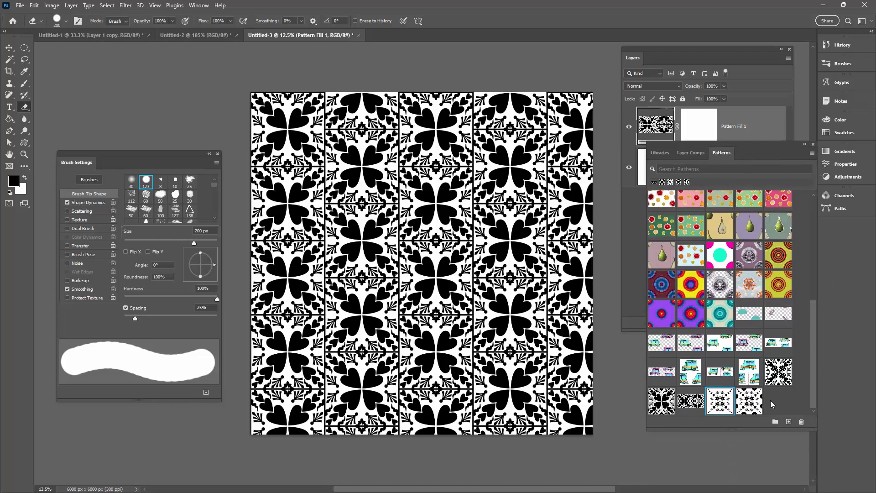
pyautogui.click(756, 409)
pyautogui.click(720, 401)
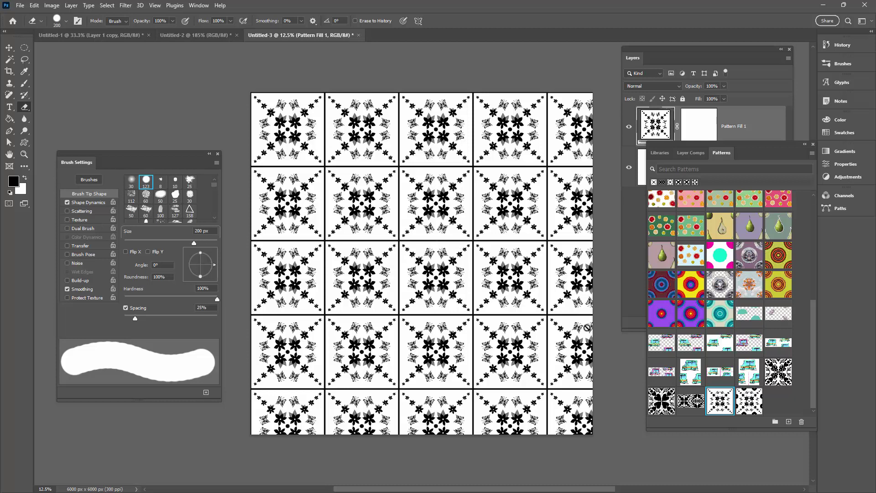
pyautogui.click(749, 402)
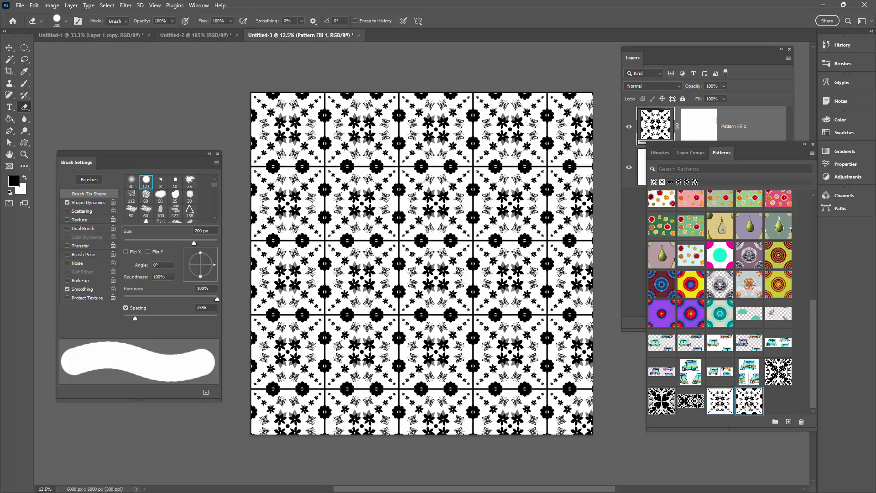
pyautogui.click(718, 401)
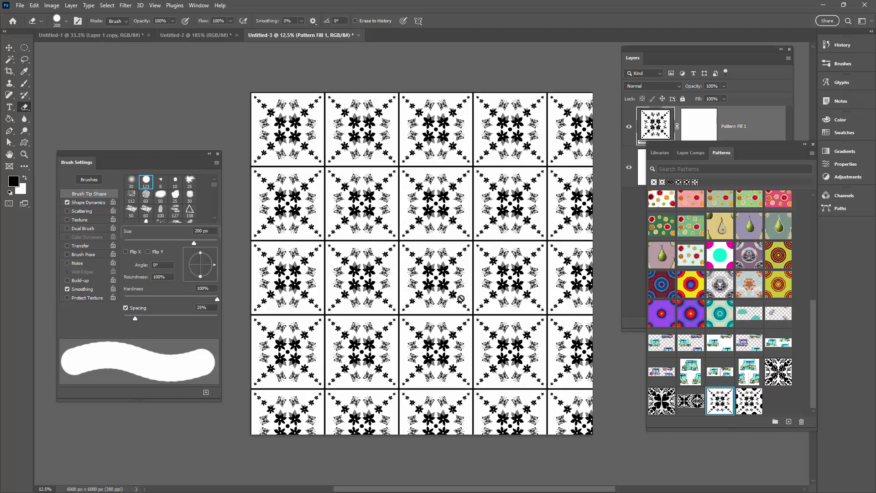
pyautogui.click(692, 402)
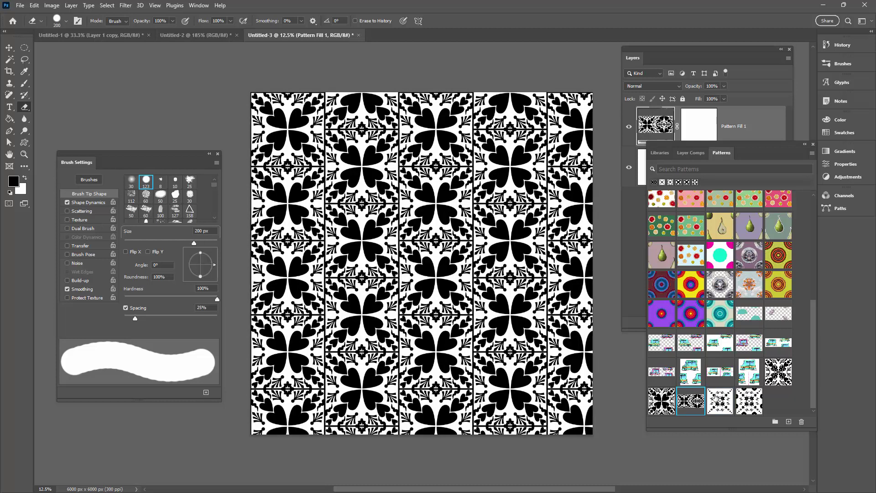
pyautogui.click(719, 402)
# Step: In Untitled-1, stamp all visible layers onto a new layer above Layer 3 and convert it to a smart object
pyautogui.click(80, 36)
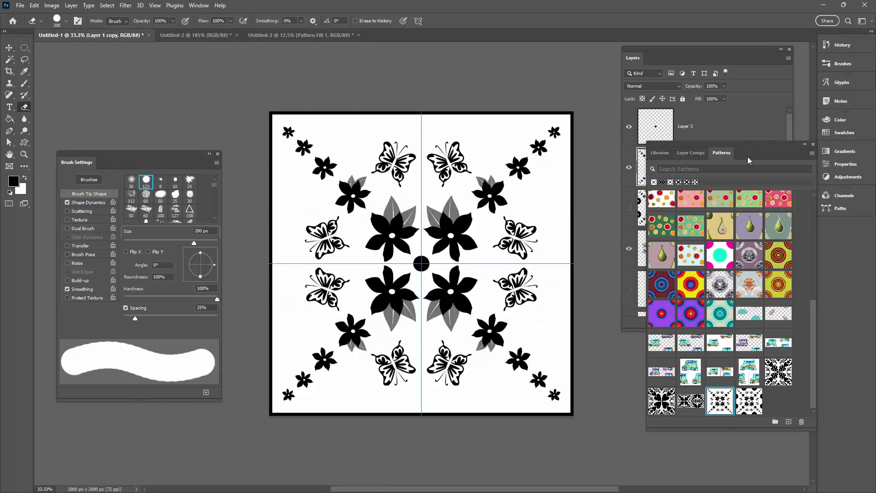
pyautogui.moveTo(664, 60); pyautogui.dragTo(645, 74)
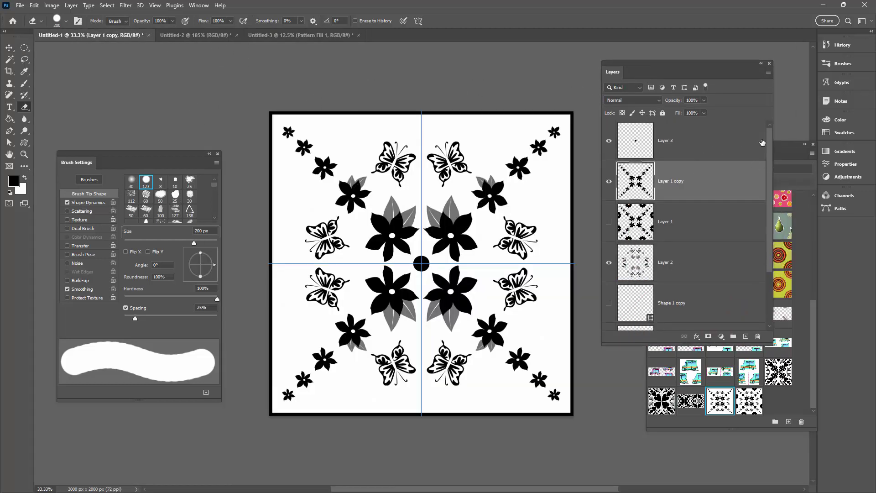
pyautogui.click(708, 138)
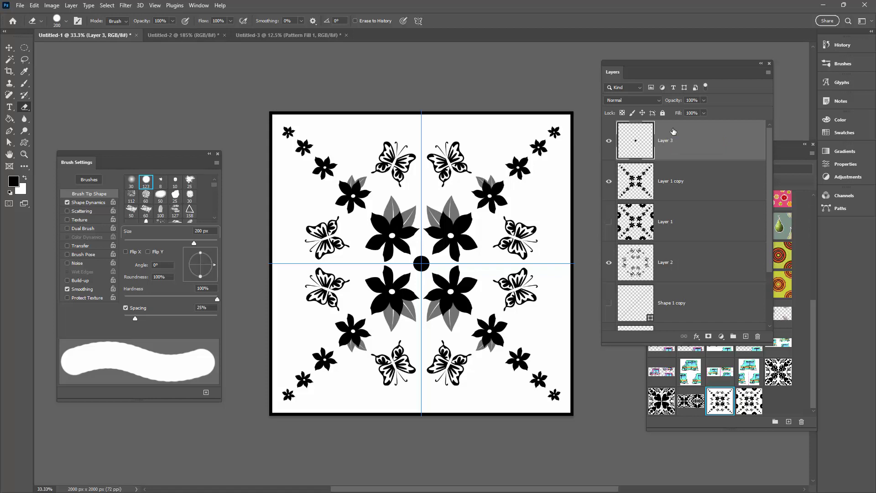
pyautogui.hotkey('ctrl', 'shift', 'alt', 'e')
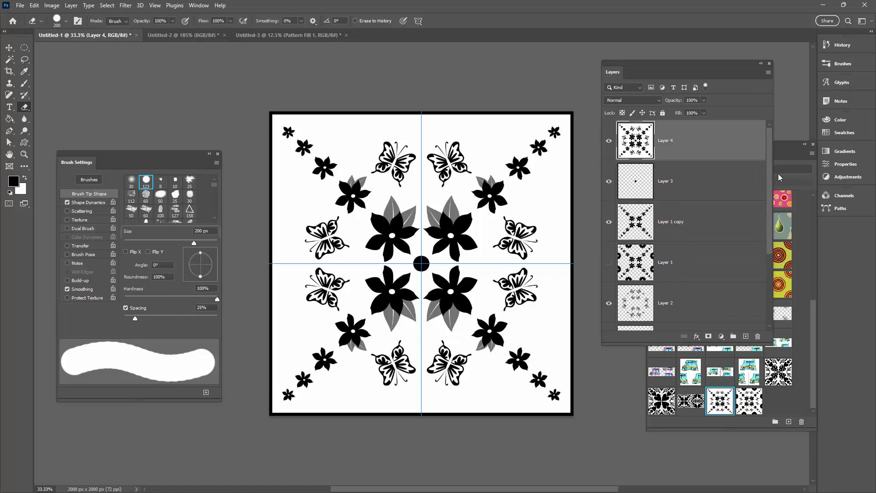
pyautogui.rightClick(683, 145)
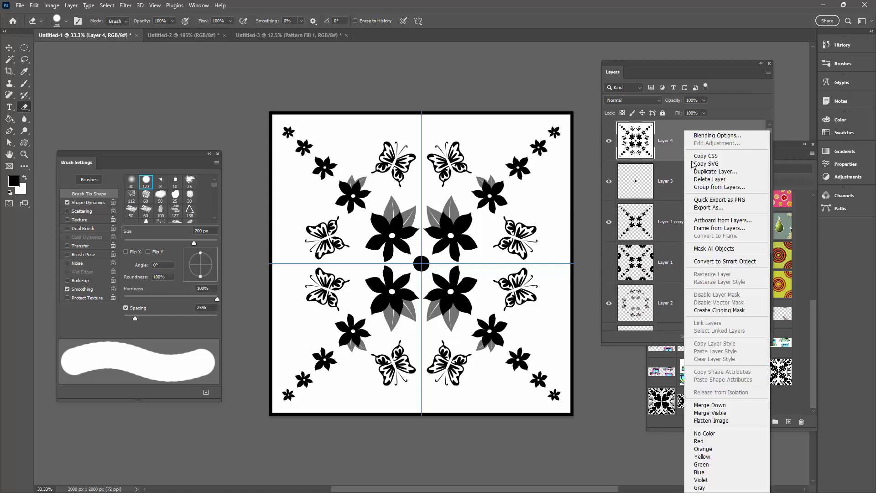
pyautogui.click(702, 266)
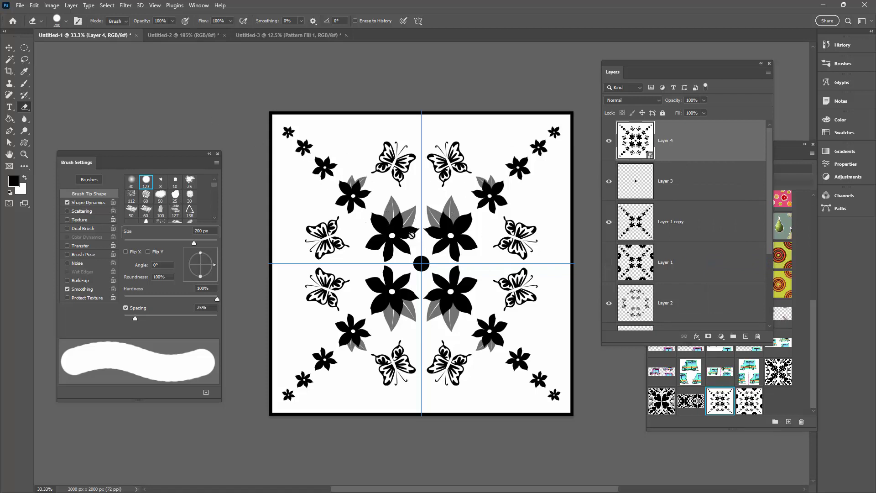
# Step: Create a new blank document of 2000 x 2000 px at 72 ppi
pyautogui.click(20, 5)
pyautogui.click(39, 17)
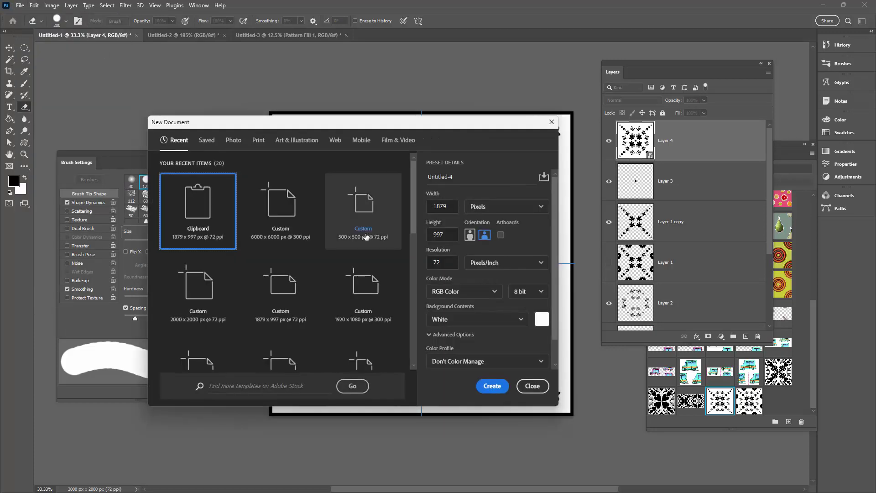
pyautogui.click(214, 285)
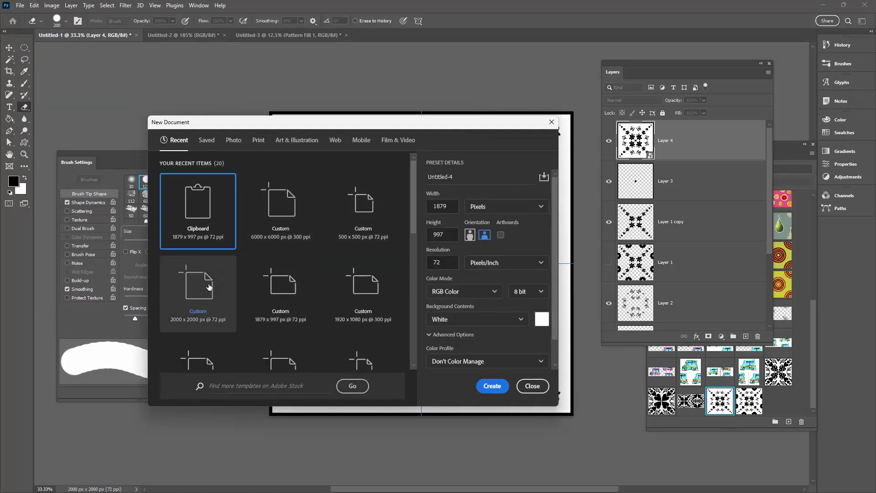
pyautogui.click(491, 385)
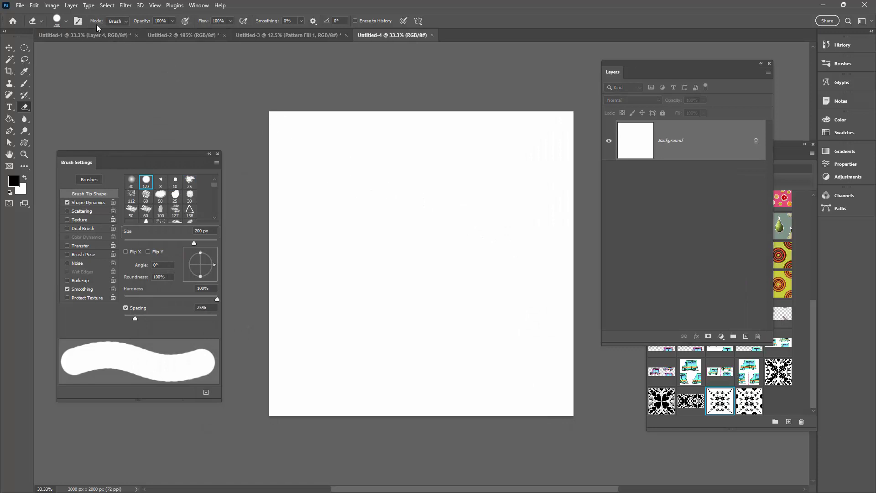
# Step: Copy the tile smart object from Untitled-1 into Untitled-4 and align it exactly with the canvas, centred at X 1000 px, Y 1000 px
pyautogui.click(84, 35)
pyautogui.moveTo(697, 139); pyautogui.dragTo(428, 233)
pyautogui.click(9, 48)
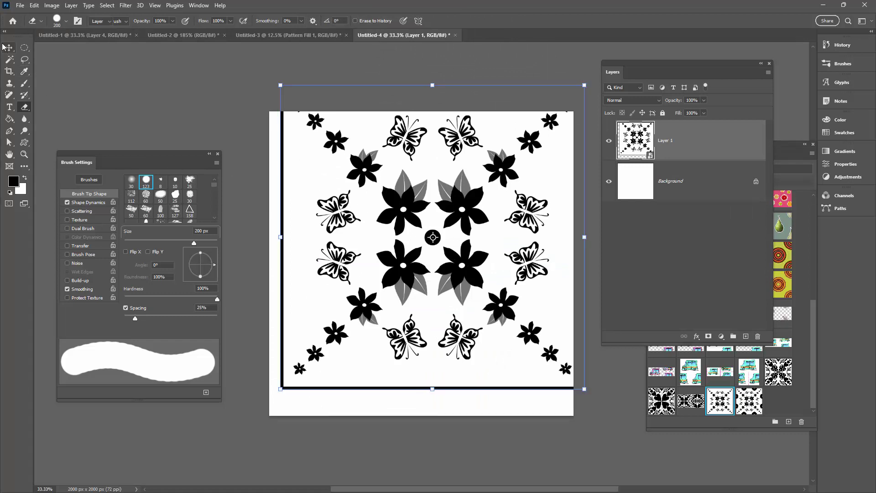
pyautogui.moveTo(346, 210); pyautogui.dragTo(339, 234)
pyautogui.click(584, 266)
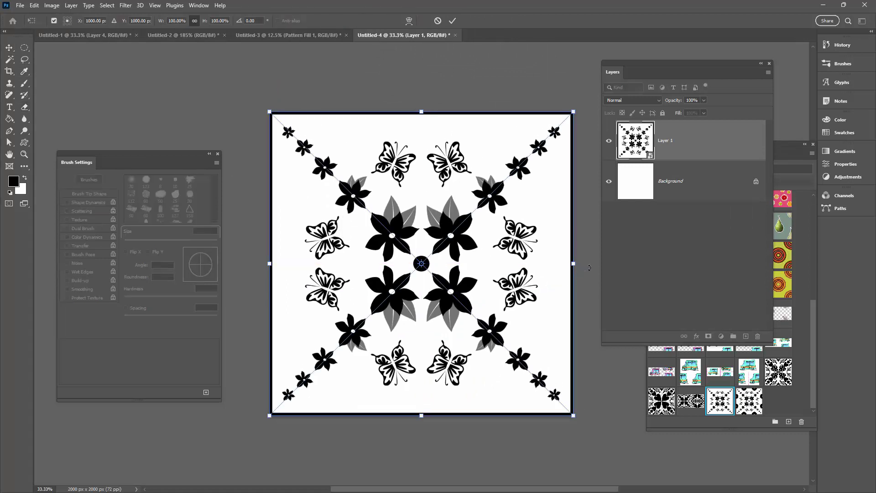
pyautogui.click(452, 21)
pyautogui.click(440, 51)
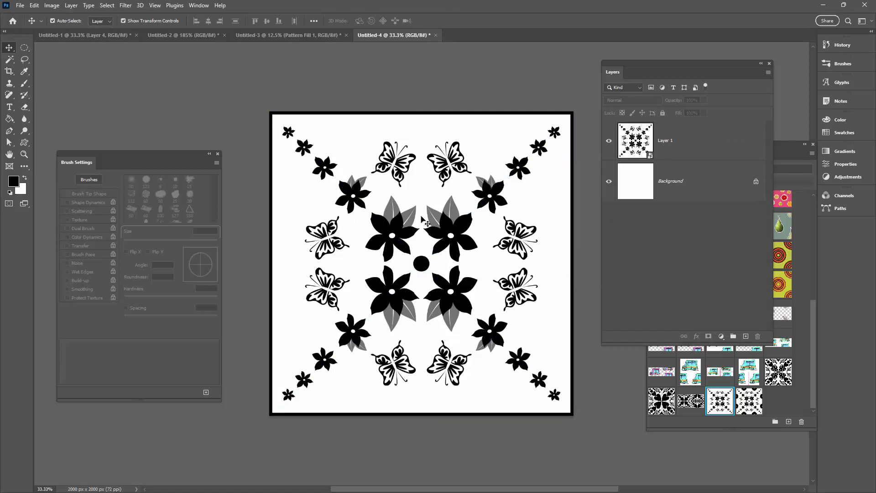
pyautogui.click(334, 196)
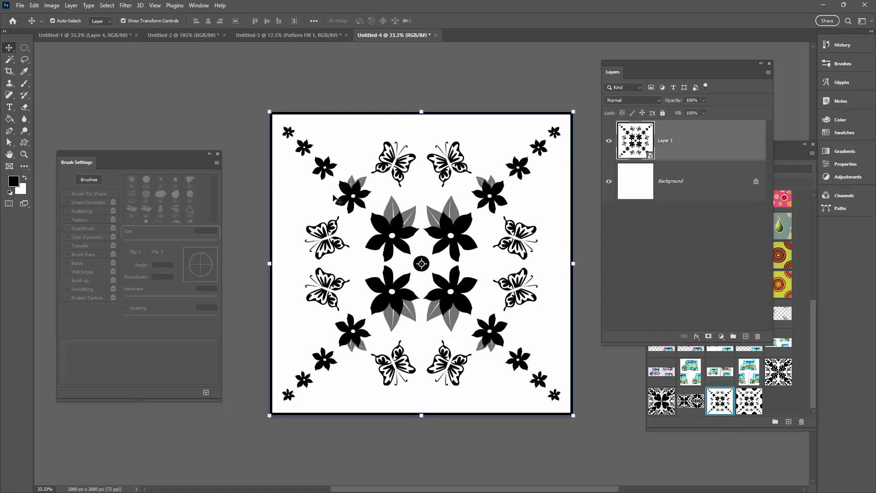
# Step: Widen the Untitled-4 canvas to 4000 px, anchoring the tile at the left so the space is added on its right
pyautogui.click(52, 6)
pyautogui.click(53, 84)
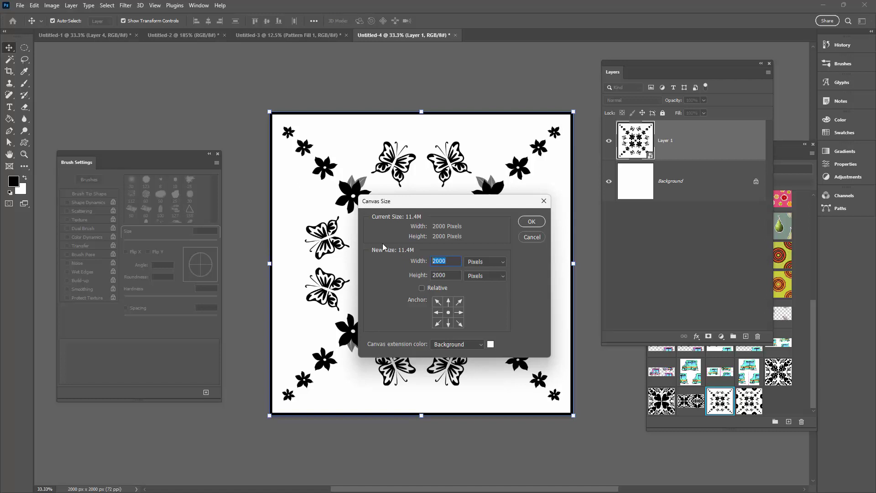
pyautogui.write('4000')
pyautogui.click(438, 314)
pyautogui.click(534, 223)
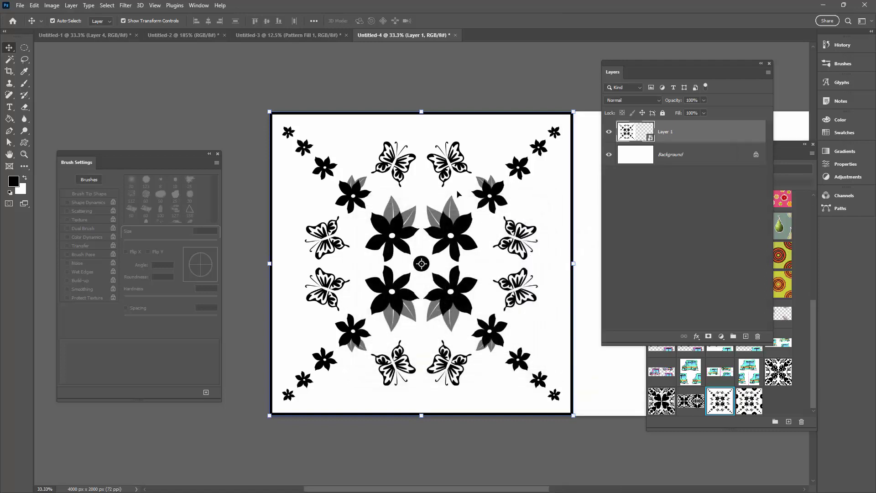
# Step: Turn on Pattern Preview for the widened document and accept the smart object notice
pyautogui.hotkey('ctrl', '0')
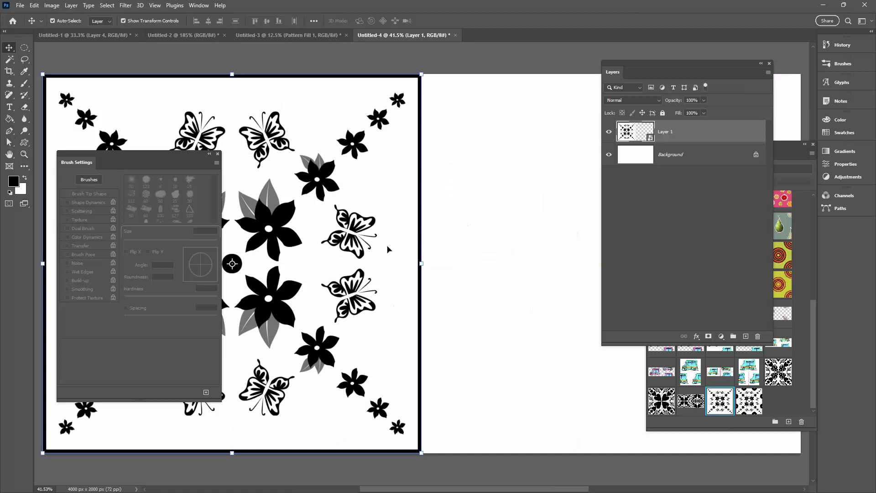
pyautogui.press('z')
pyautogui.keyDown('alt'); pyautogui.click(473, 245); pyautogui.keyUp('alt')
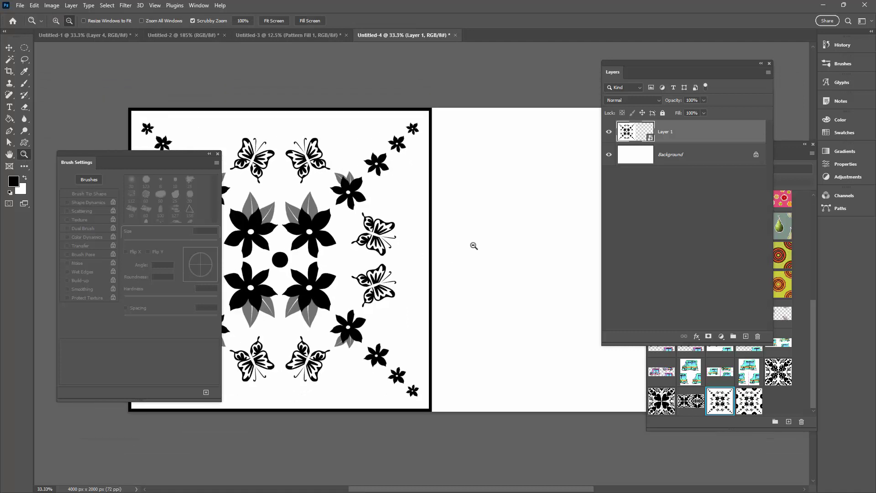
pyautogui.moveTo(503, 244); pyautogui.dragTo(441, 229)
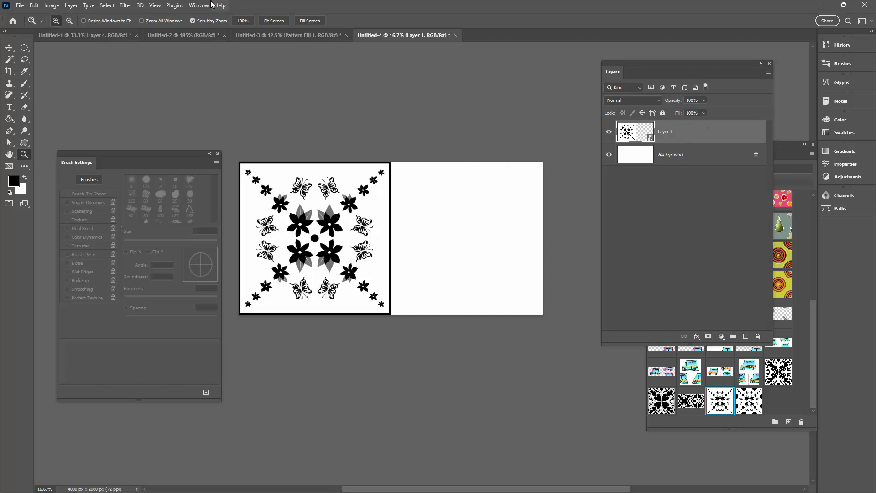
pyautogui.click(155, 6)
pyautogui.click(172, 161)
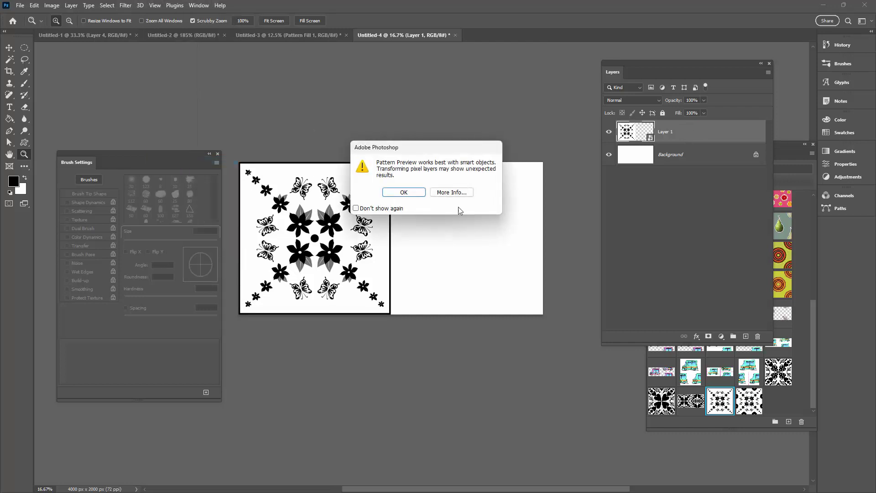
pyautogui.click(415, 193)
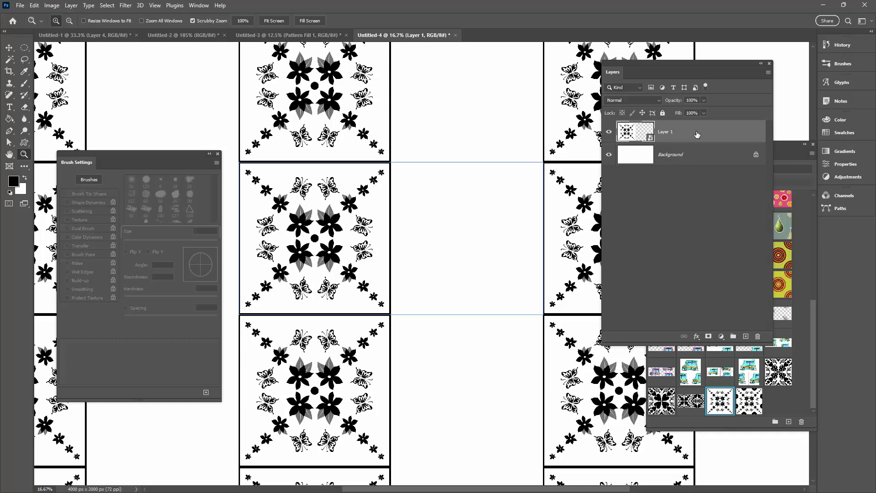
# Step: Duplicate Layer 1 and move the copy 2000 px right and 1000 px up for a half-drop repeat in the empty column
pyautogui.click(608, 132)
pyautogui.click(608, 132)
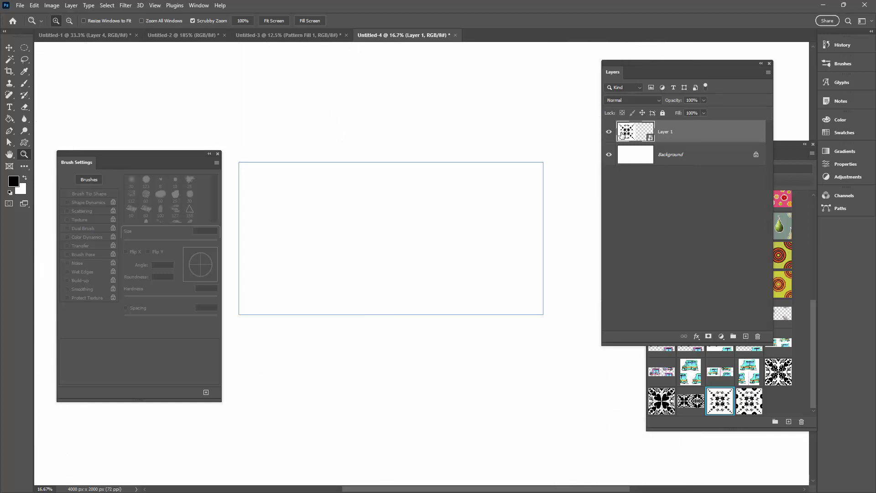
pyautogui.moveTo(691, 134); pyautogui.dragTo(745, 336)
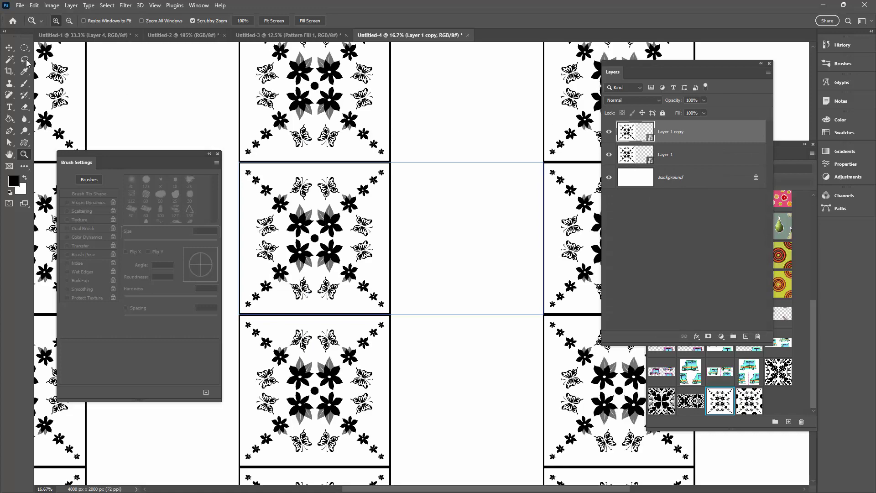
pyautogui.click(9, 48)
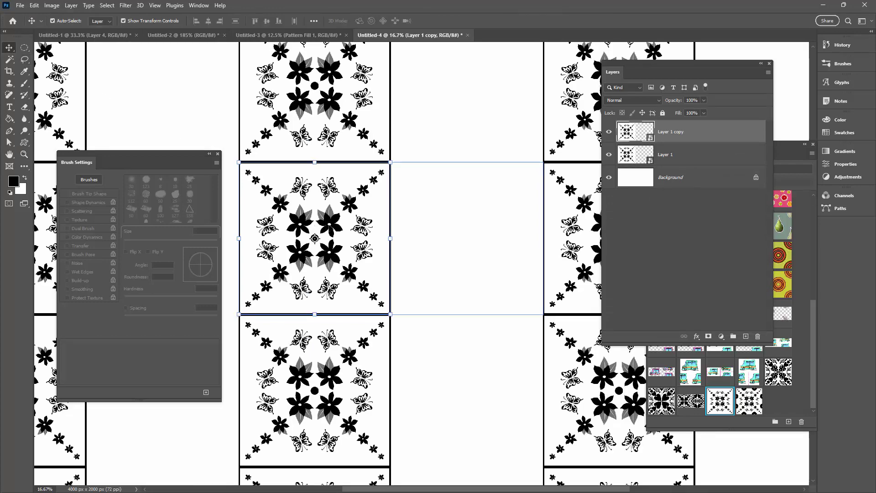
pyautogui.moveTo(333, 219); pyautogui.dragTo(483, 154)
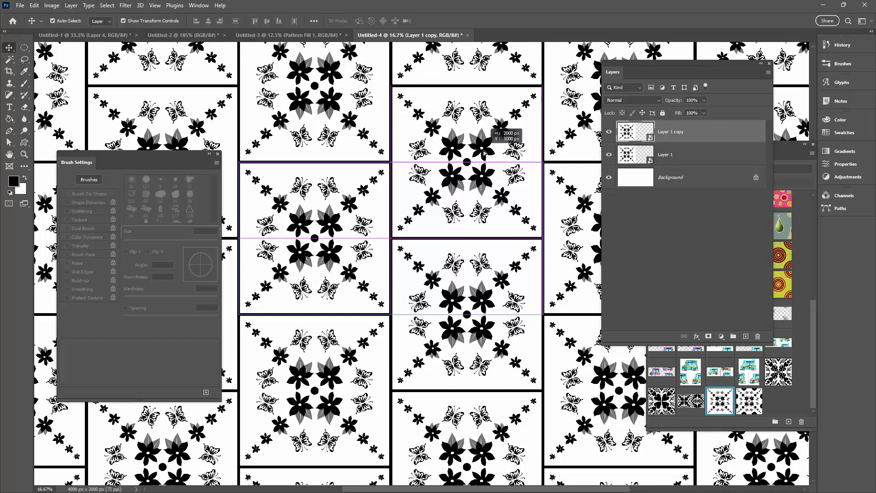
pyautogui.moveTo(483, 155); pyautogui.dragTo(483, 154)
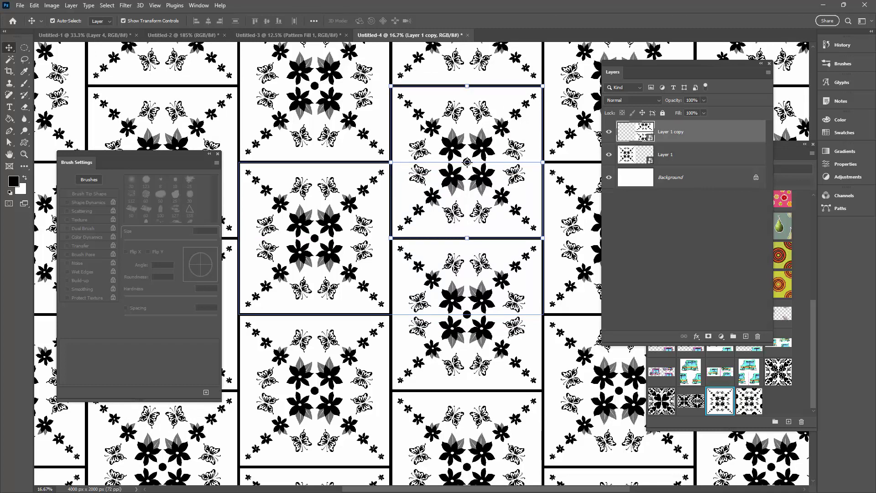
# Step: Shift the half-drop tile copy vertically and realign it with the tile grid at X 3000 px, Y 2000 px
pyautogui.moveTo(423, 113); pyautogui.dragTo(424, 110)
pyautogui.click(432, 233)
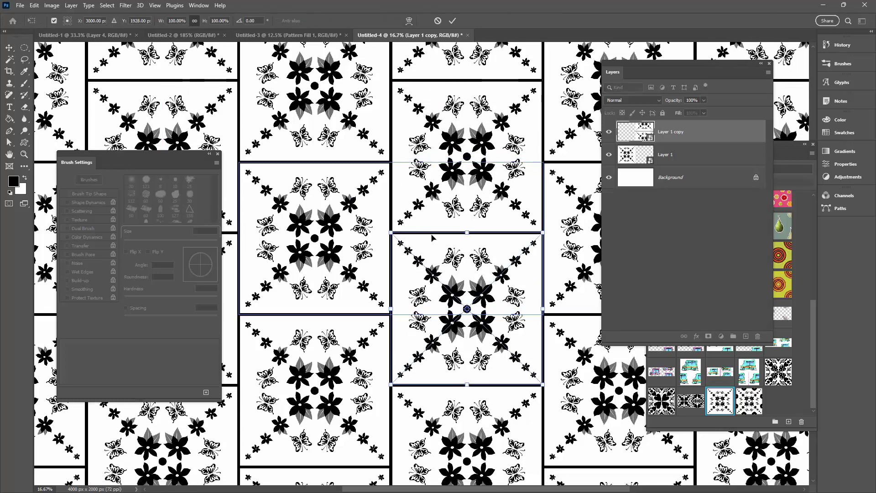
pyautogui.moveTo(432, 236); pyautogui.dragTo(432, 239)
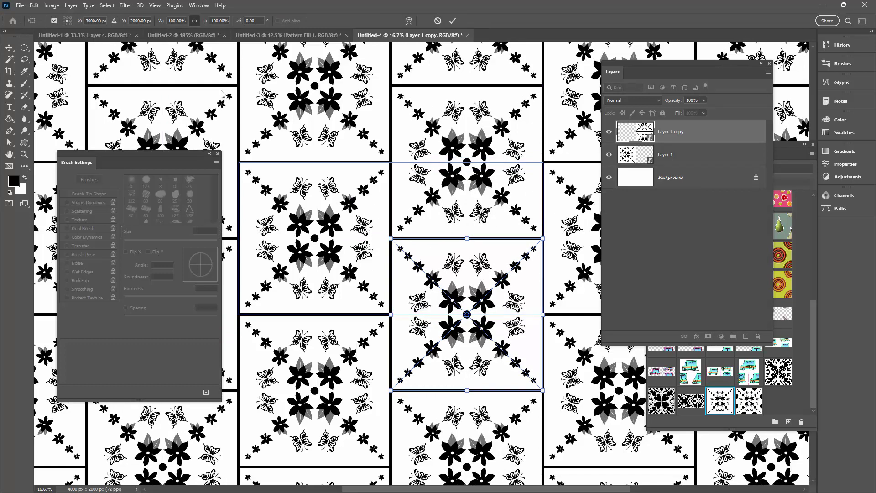
pyautogui.click(452, 21)
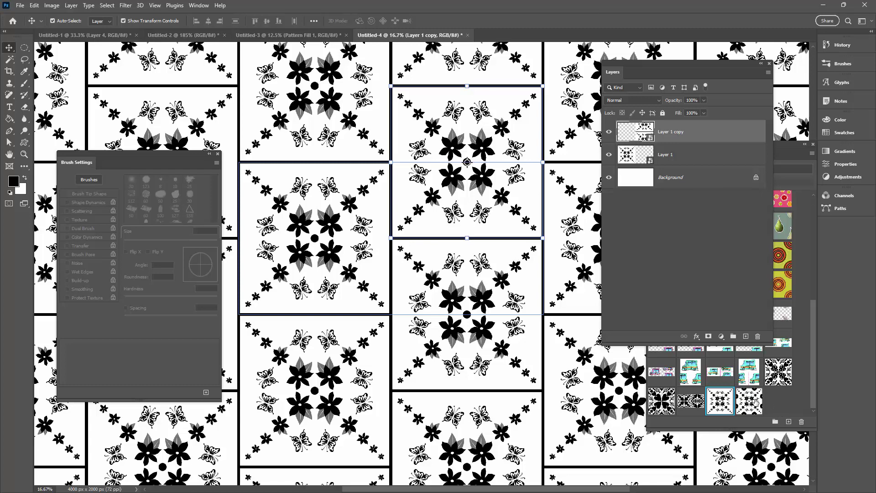
# Step: Save the half-drop arrangement as a new pattern under the suggested name and apply it to the pattern fill in Untitled-3
pyautogui.click(783, 147)
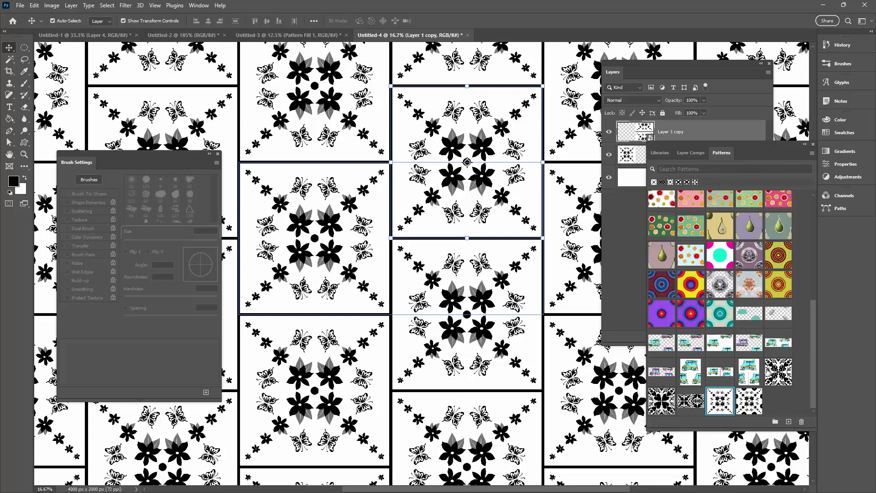
pyautogui.click(789, 422)
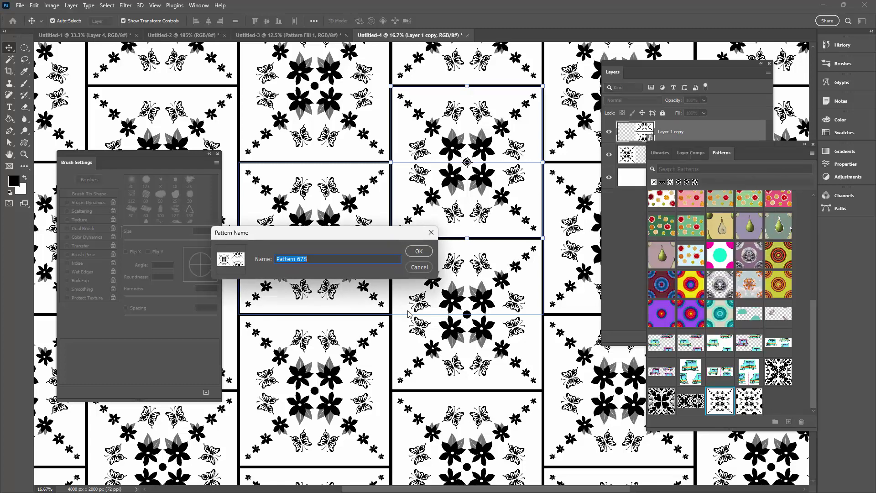
pyautogui.click(418, 251)
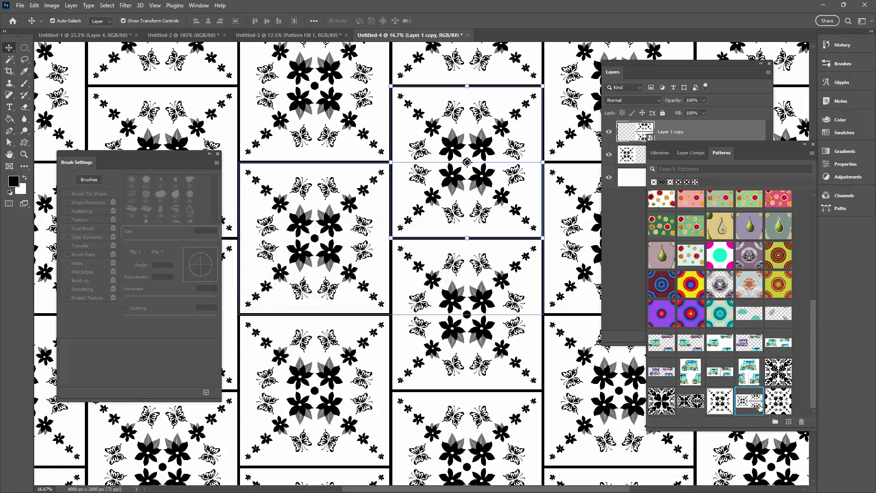
pyautogui.click(269, 38)
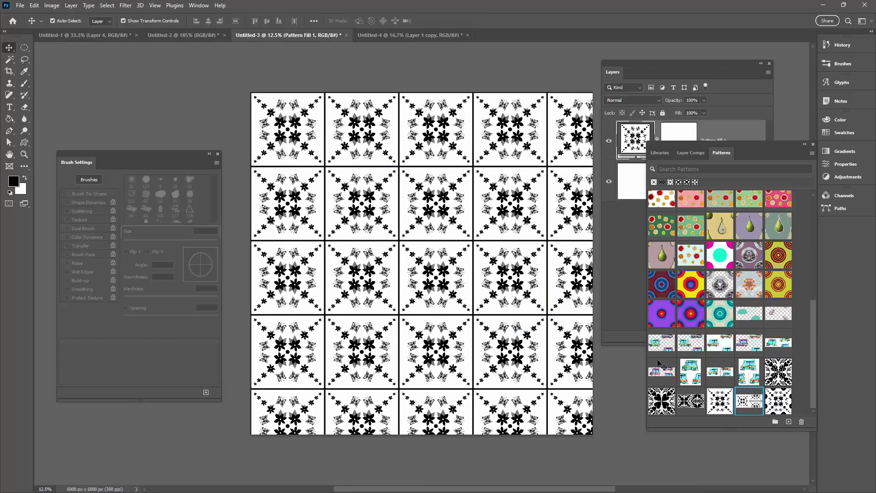
pyautogui.click(750, 401)
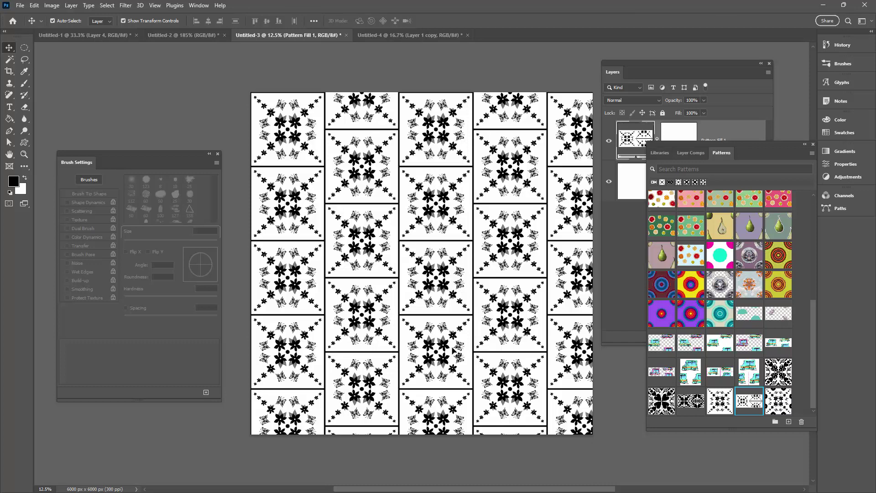
# Step: Turn off Pattern Preview in Untitled-4 and deselect the tile copy to show the bare half-drop layout
pyautogui.click(396, 35)
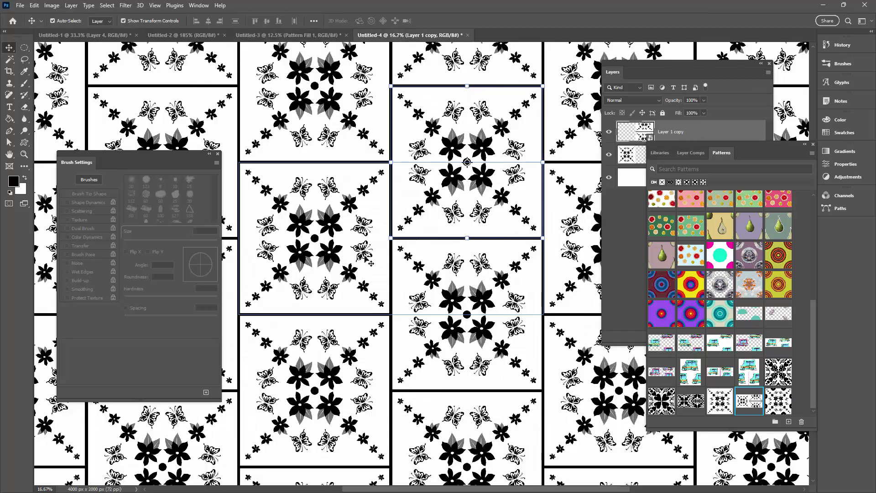
pyautogui.click(154, 5)
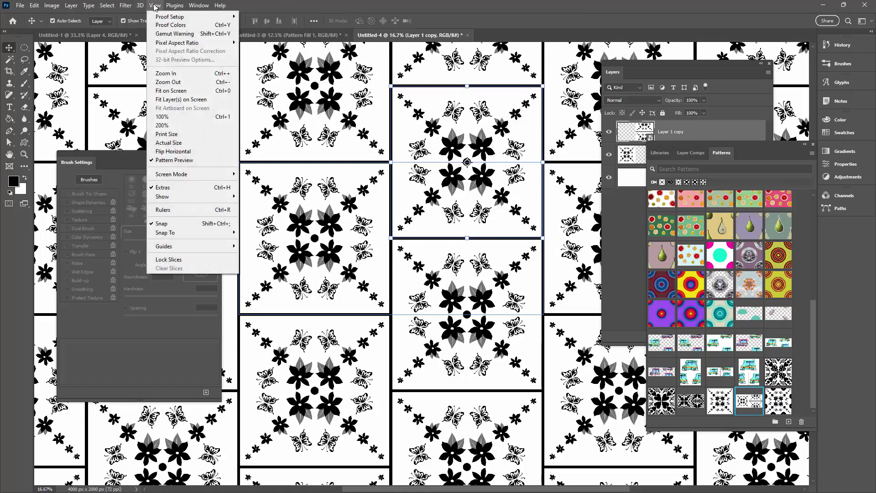
pyautogui.click(174, 160)
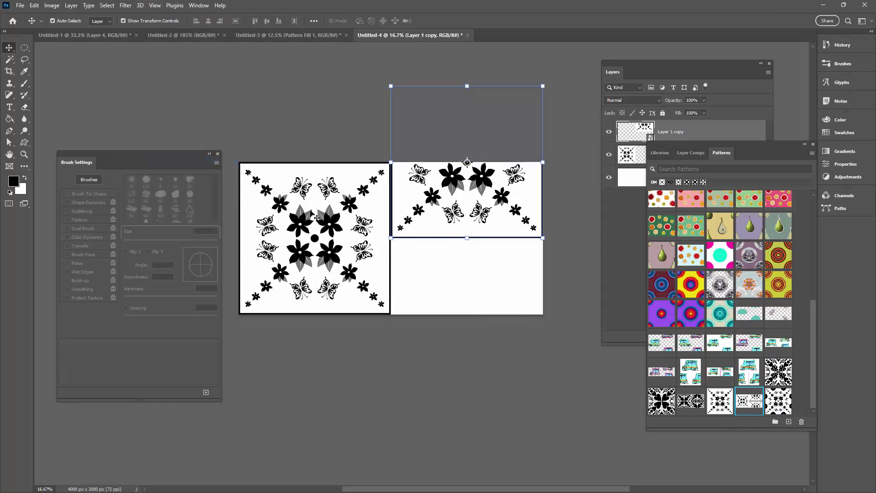
pyautogui.click(457, 284)
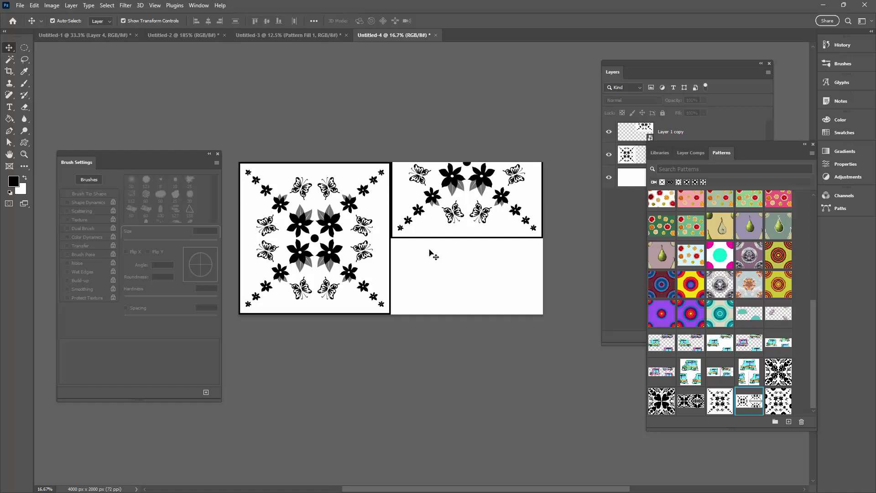
# Step: Show the finished tile in Untitled-1 without the pattern library covering the layers, and switch to the butterfly document Untitled-2
pyautogui.click(108, 32)
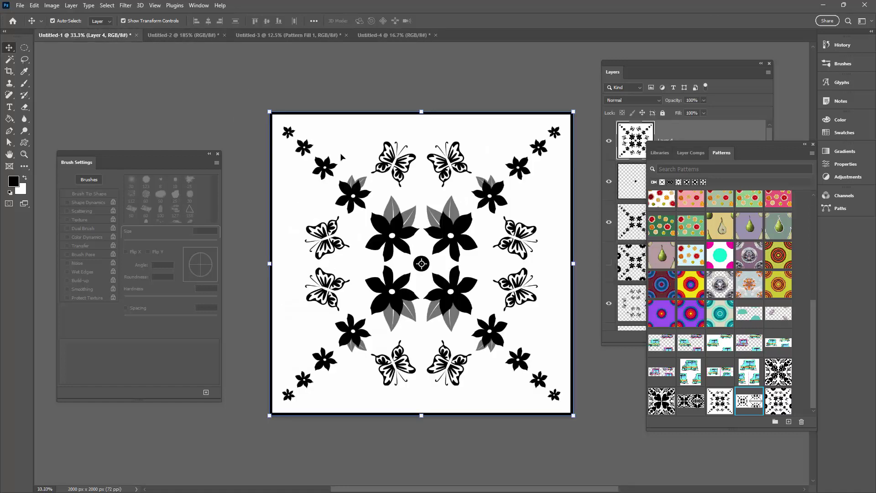
pyautogui.click(814, 144)
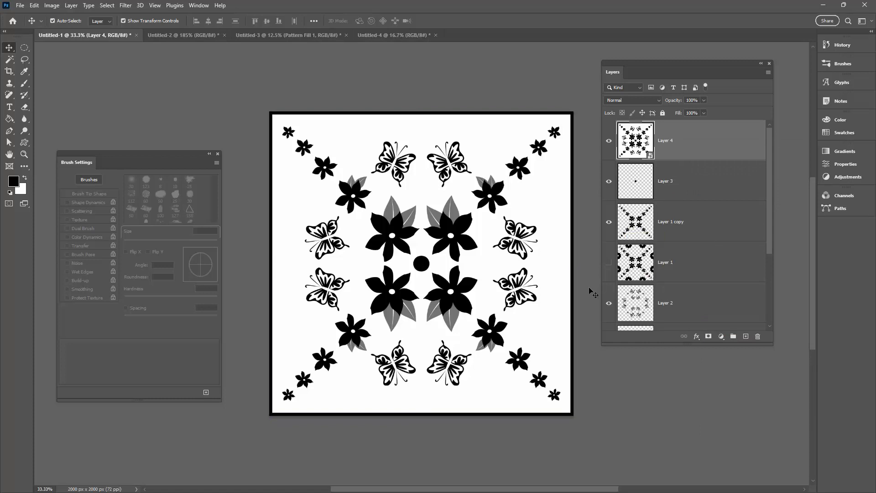
pyautogui.click(185, 35)
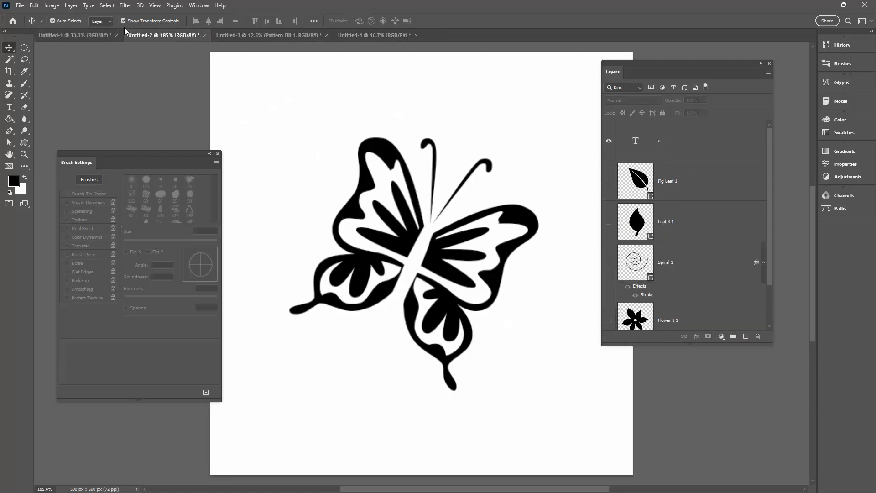
# Step: With the Brush tool, look through the brush presets down to the custom sampled brushes at the end of the list
pyautogui.click(25, 83)
pyautogui.click(66, 21)
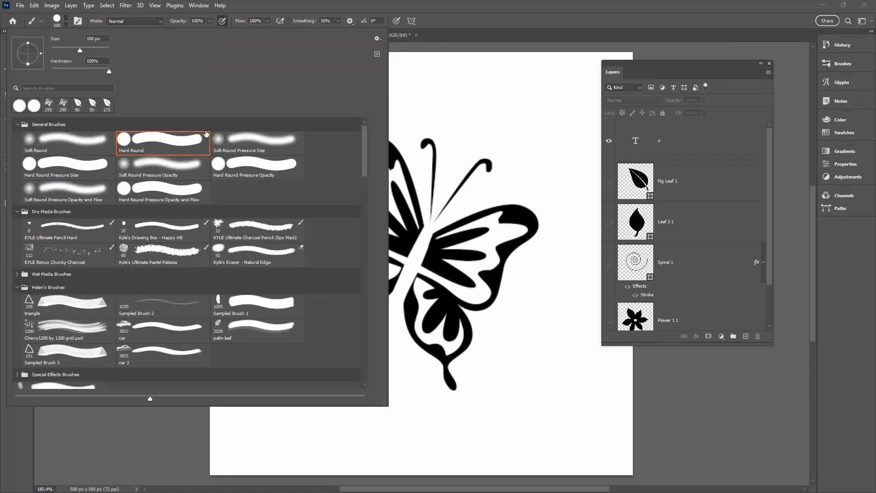
pyautogui.moveTo(365, 158); pyautogui.dragTo(363, 384)
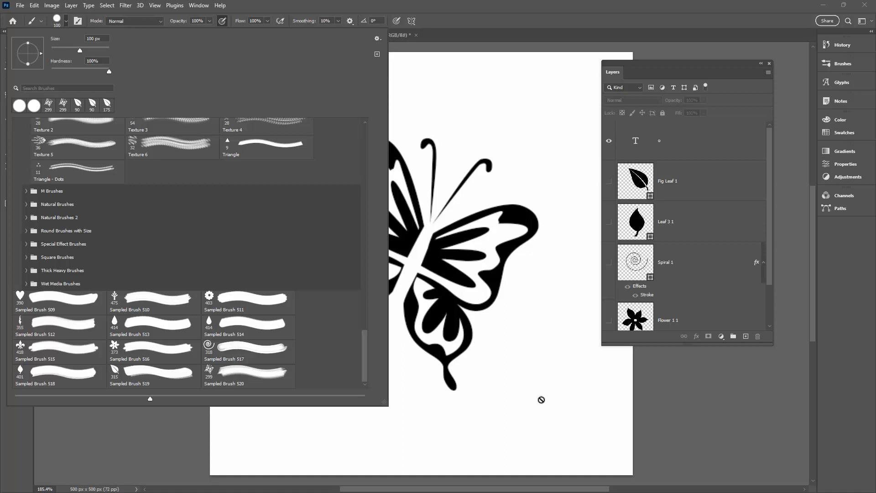
pyautogui.click(482, 18)
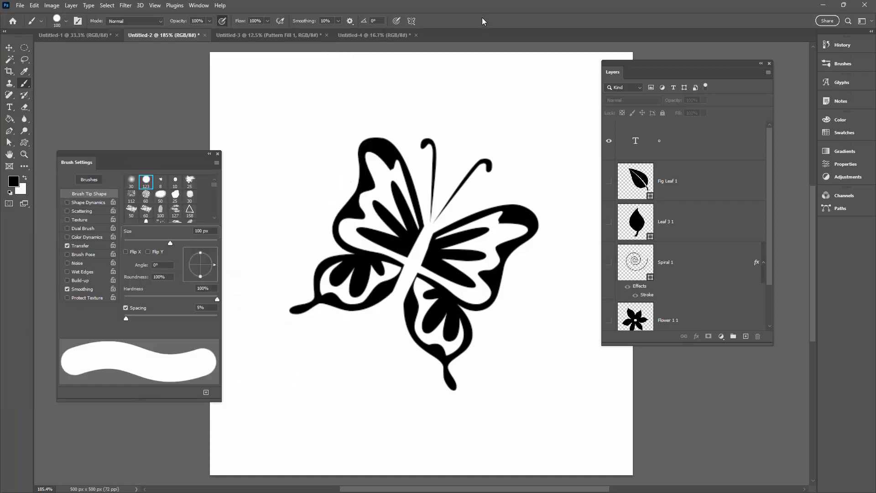